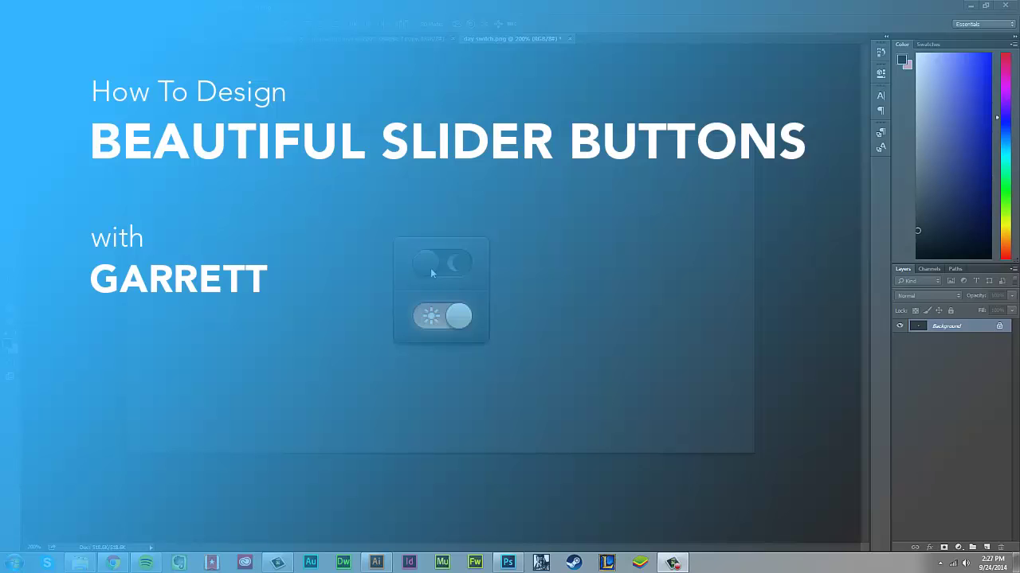
Browse the UI Parade gallery pages in Chrome, then return to the Day switch reference page.
click(123, 567)
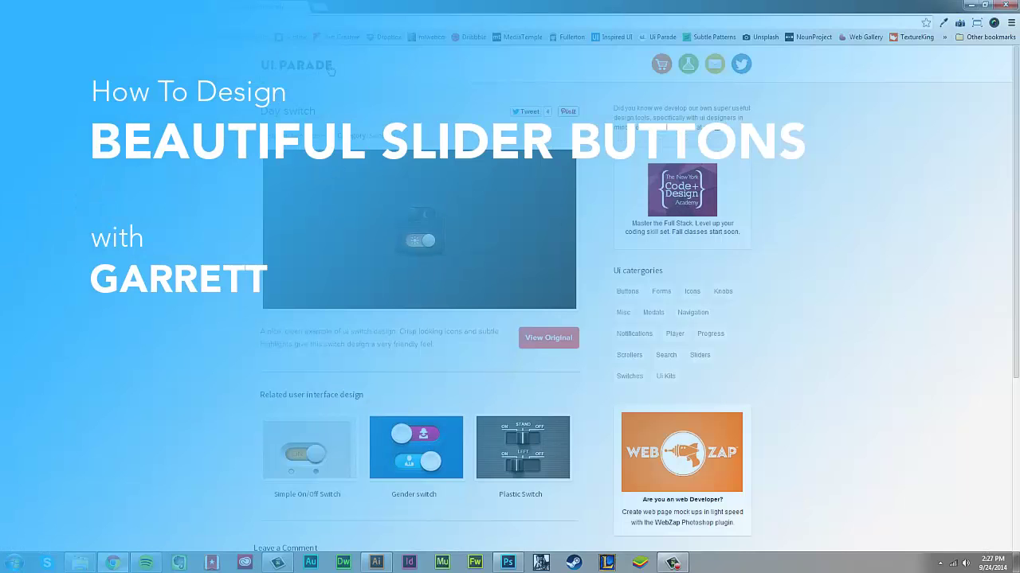
scroll(512, 346, down, 10)
scroll(512, 346, up, 3)
scroll(478, 358, down, 3)
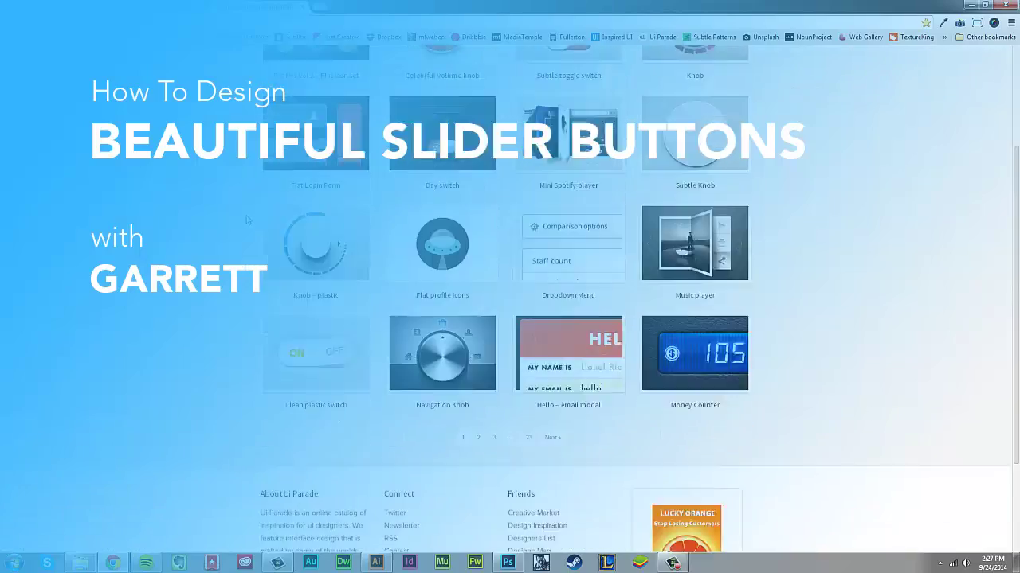
click(478, 384)
scroll(457, 334, down, 2)
scroll(478, 343, down, 2)
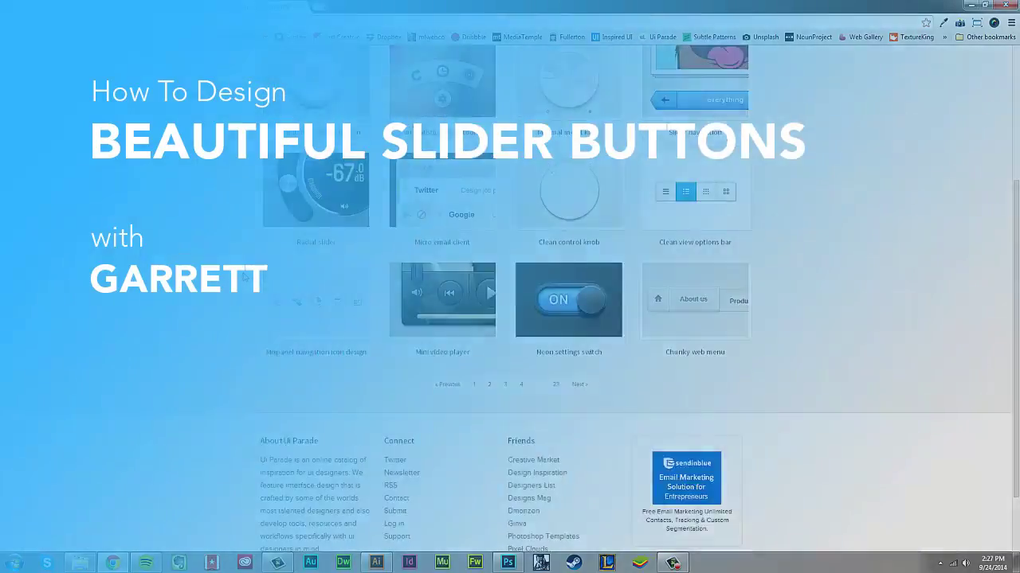
scroll(531, 347, down, 1)
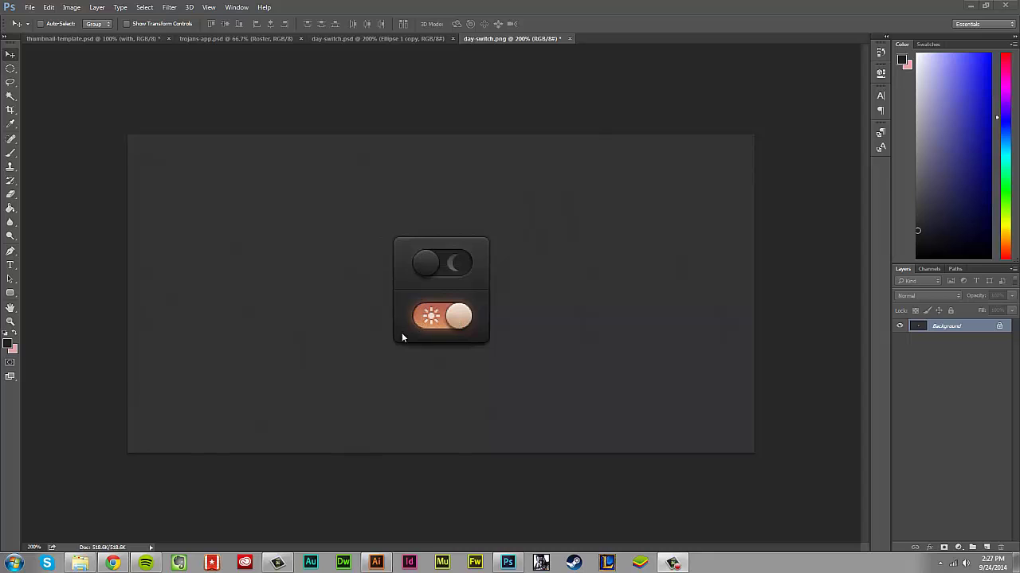
click(123, 567)
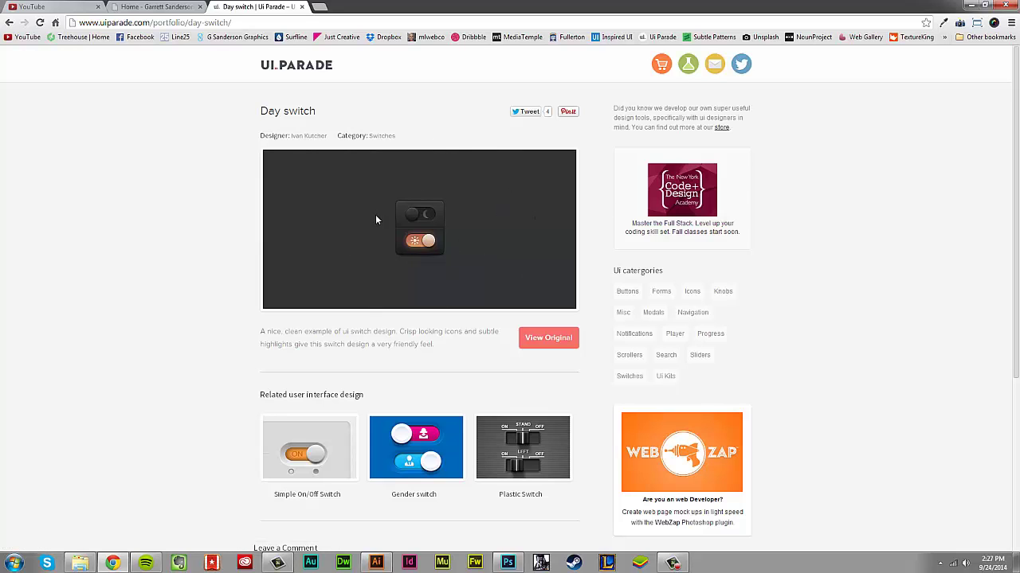
click(330, 68)
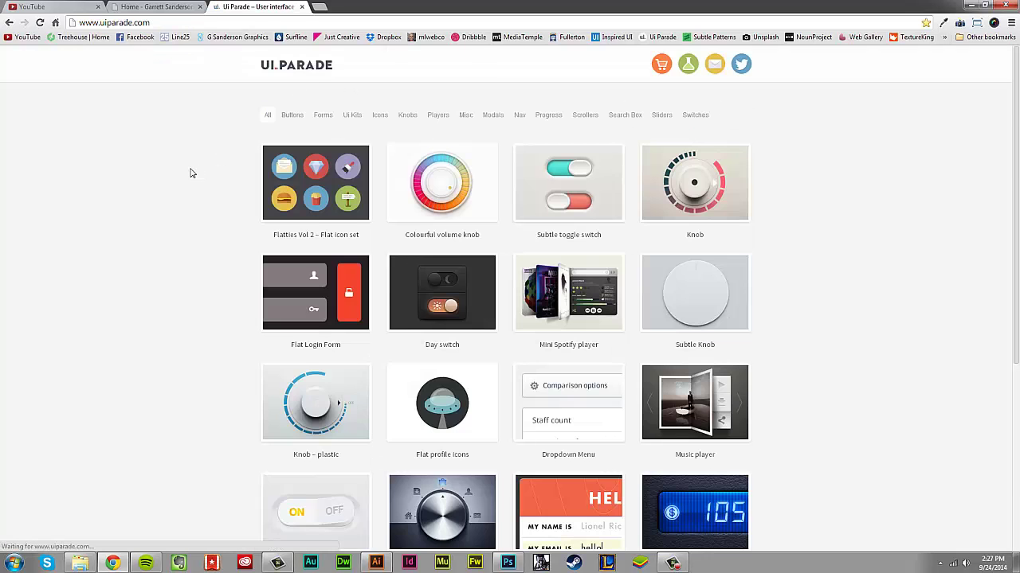
scroll(191, 173, down, 3)
scroll(557, 349, up, 3)
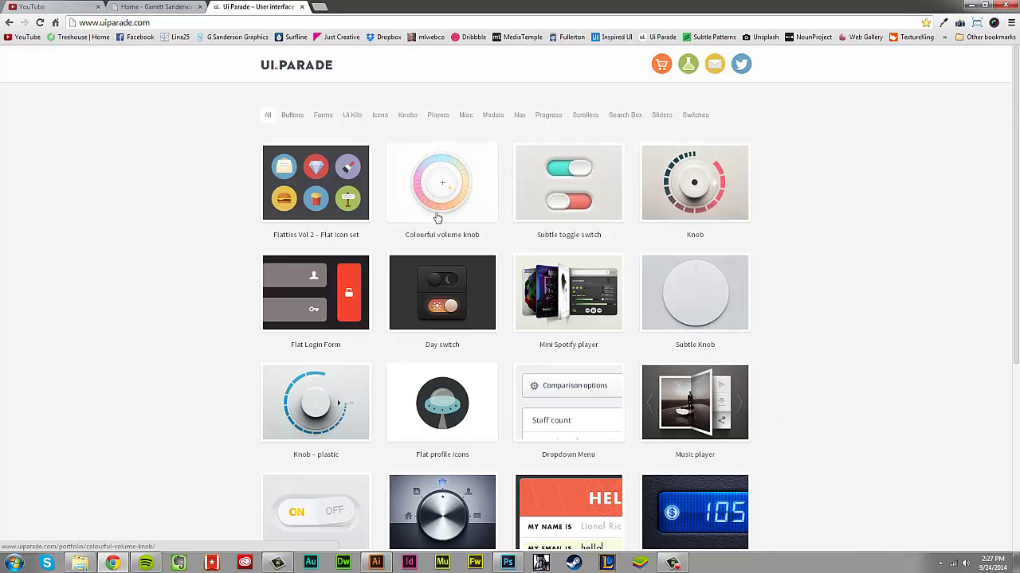
scroll(420, 167, down, 2)
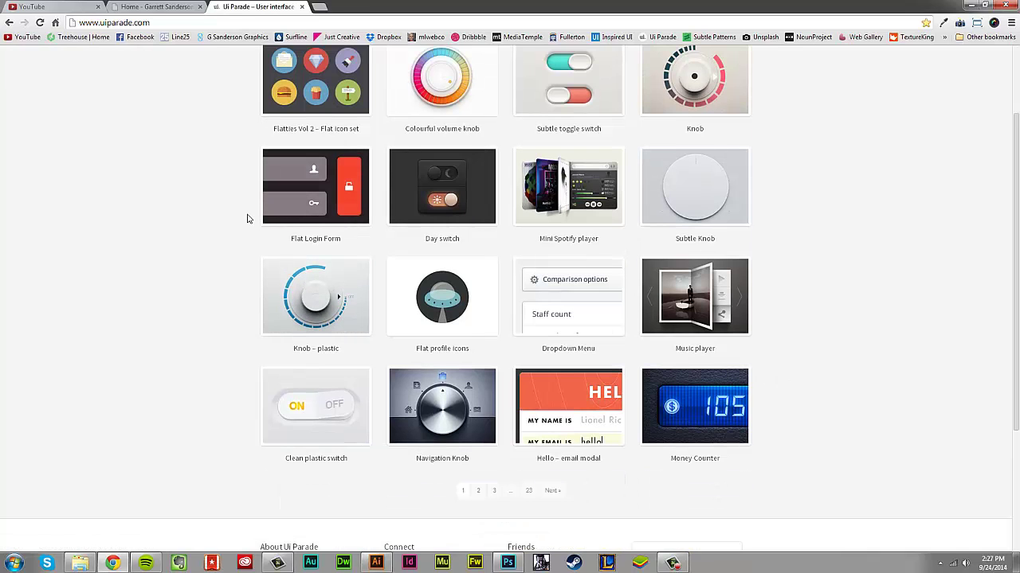
scroll(247, 219, down, 2)
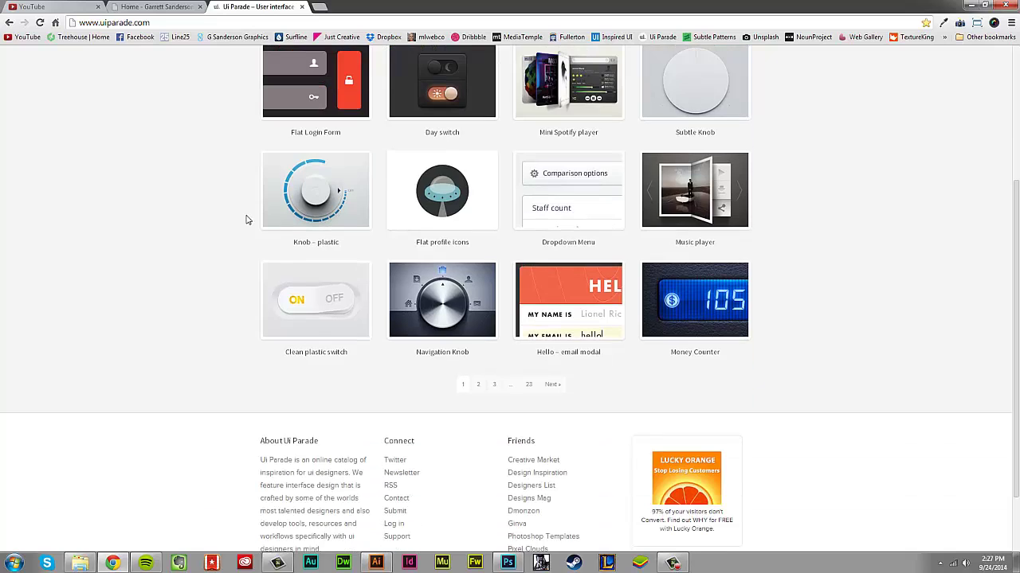
click(479, 386)
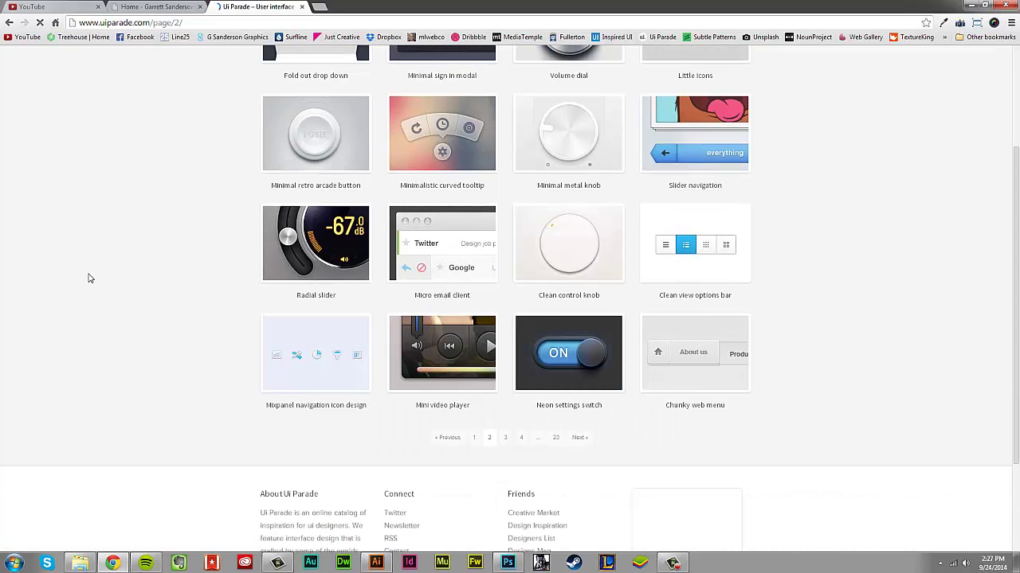
scroll(236, 300, down, 2)
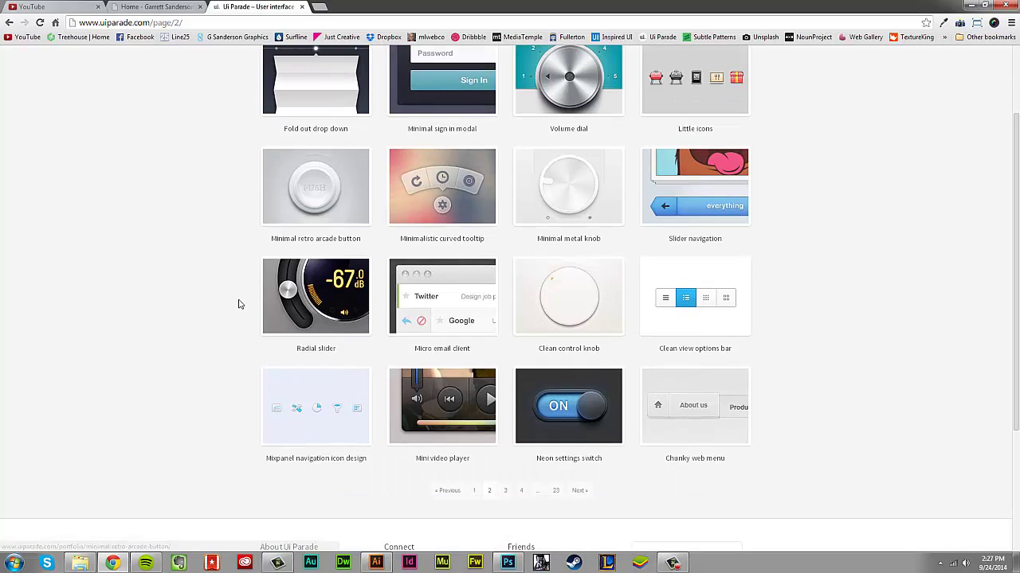
scroll(243, 277, down, 3)
scroll(243, 276, up, 5)
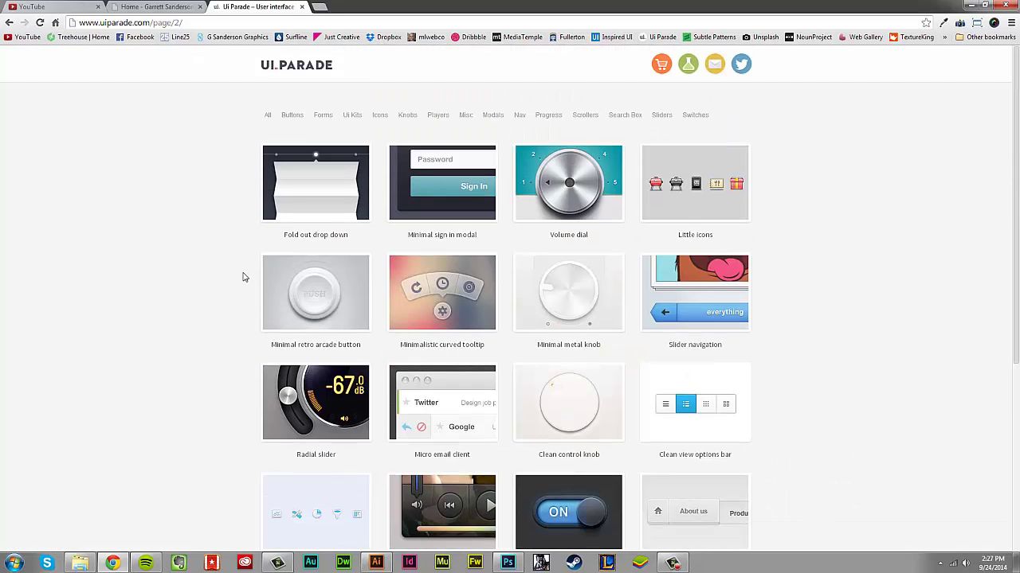
scroll(243, 276, down, 1)
scroll(244, 276, up, 1)
scroll(187, 134, down, 5)
click(510, 337)
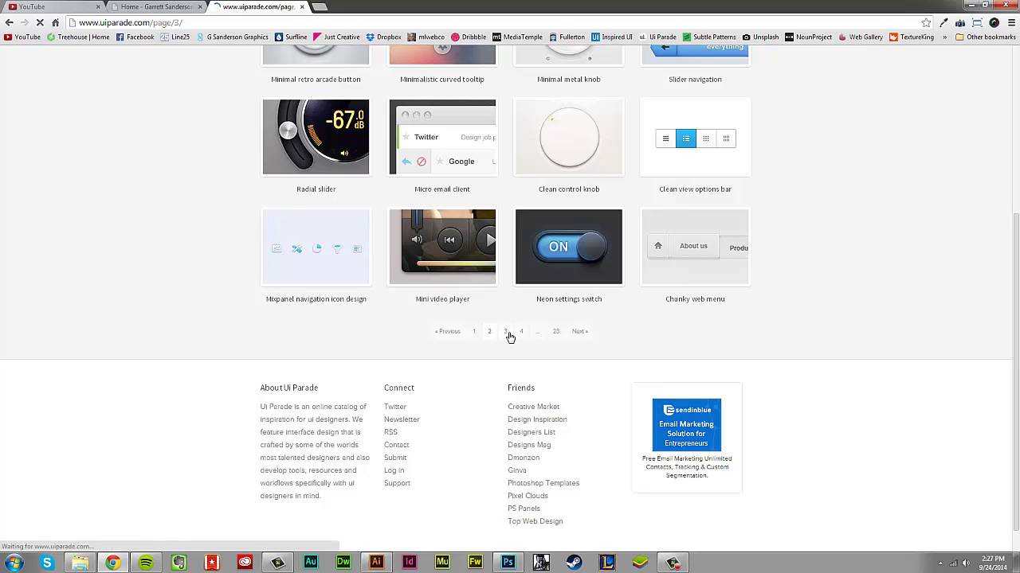
scroll(233, 302, down, 1)
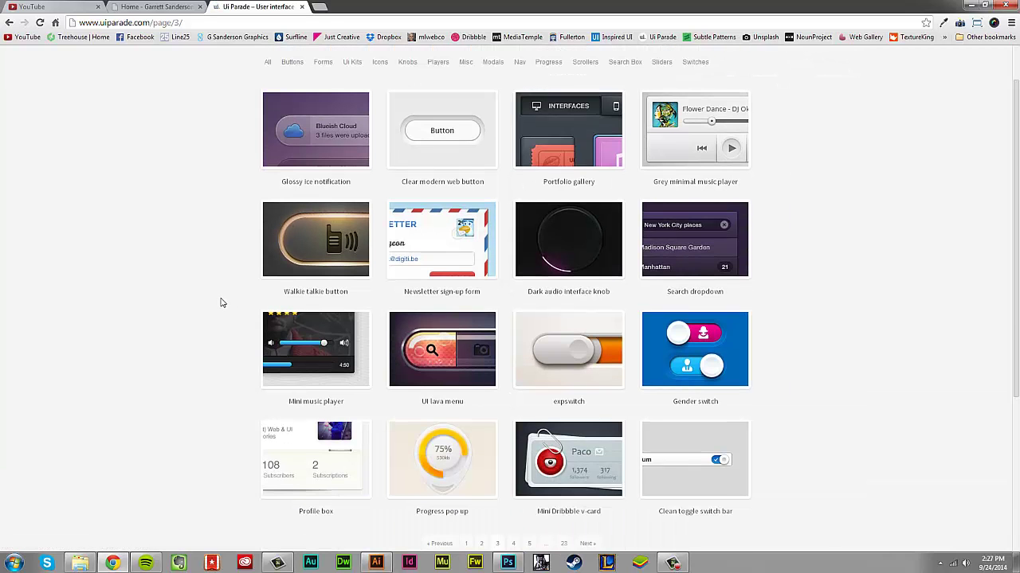
scroll(222, 303, down, 1)
scroll(223, 302, down, 1)
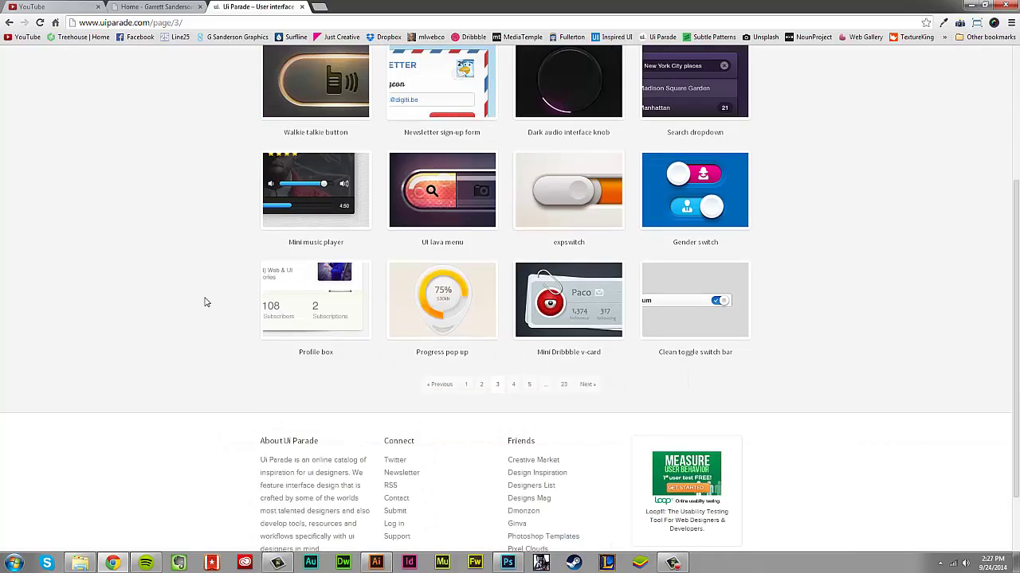
scroll(833, 367, up, 3)
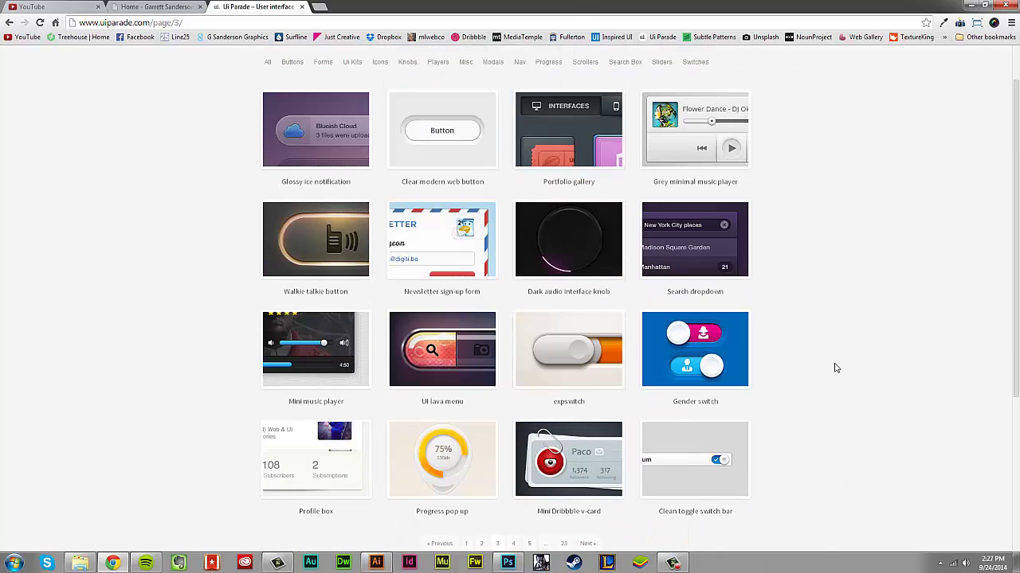
click(740, 253)
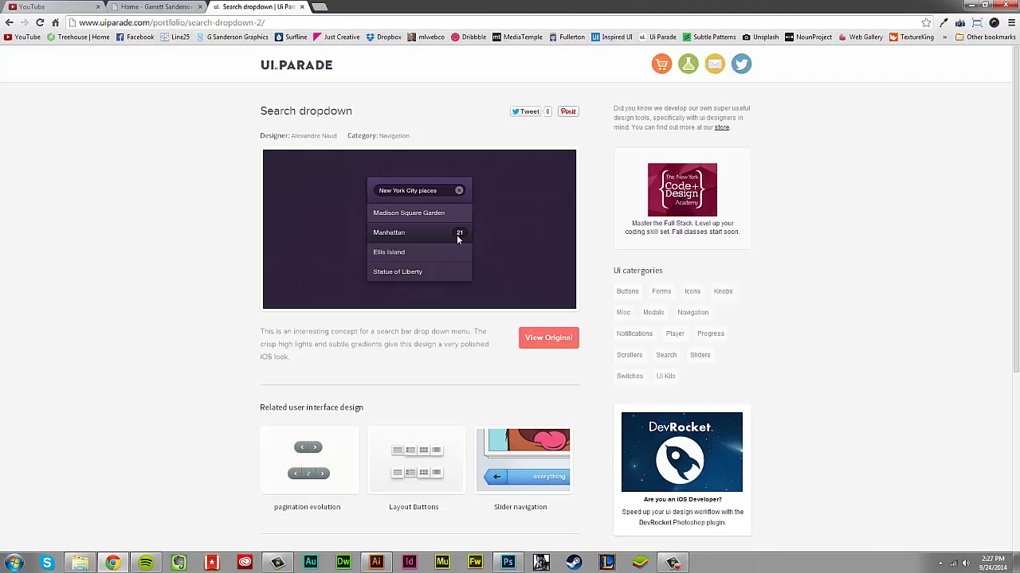
click(9, 22)
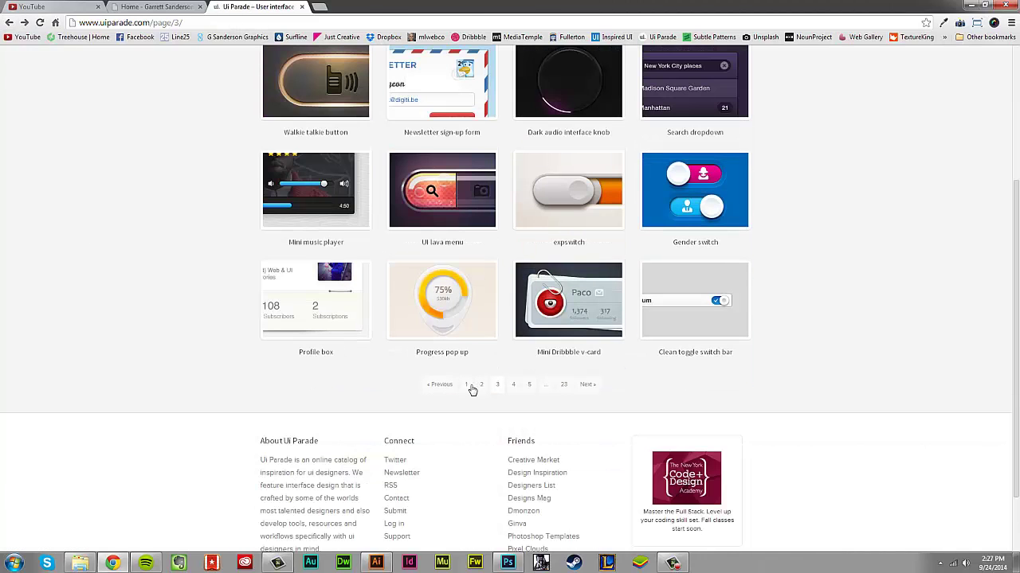
click(469, 386)
scroll(148, 299, down, 2)
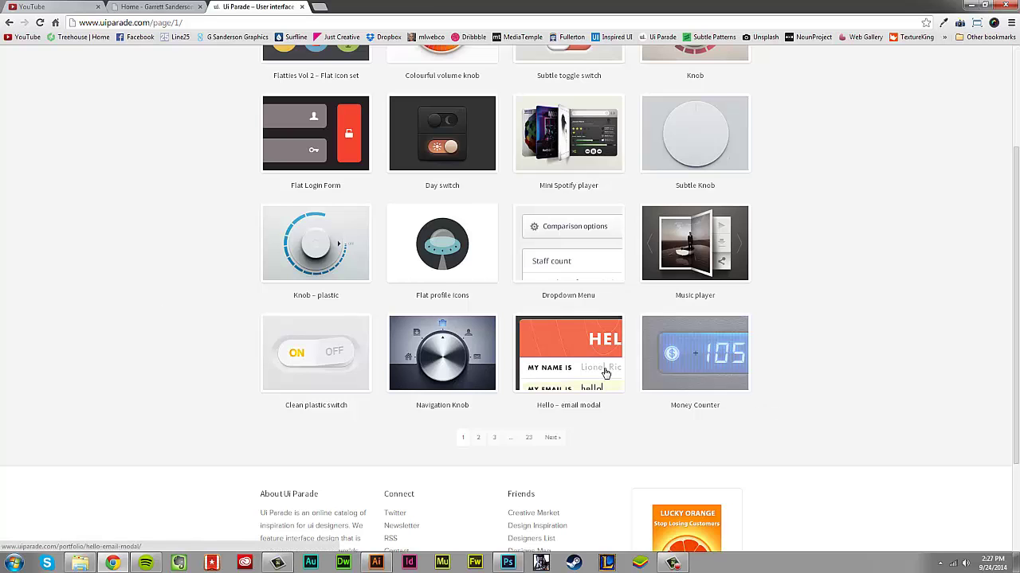
scroll(605, 372, up, 2)
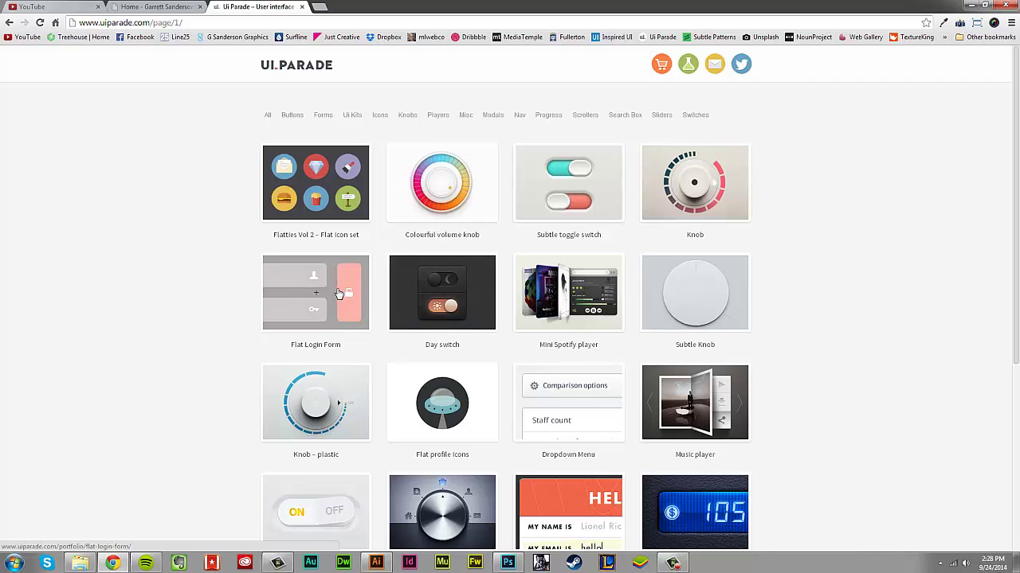
click(445, 302)
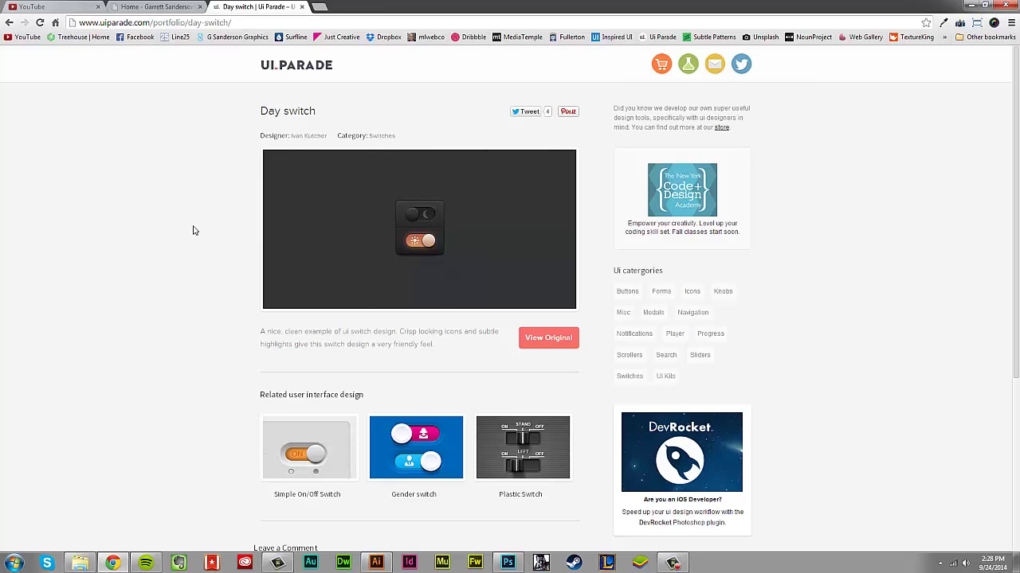
Bring the day-switch.png reference document in Photoshop back to the front.
click(508, 563)
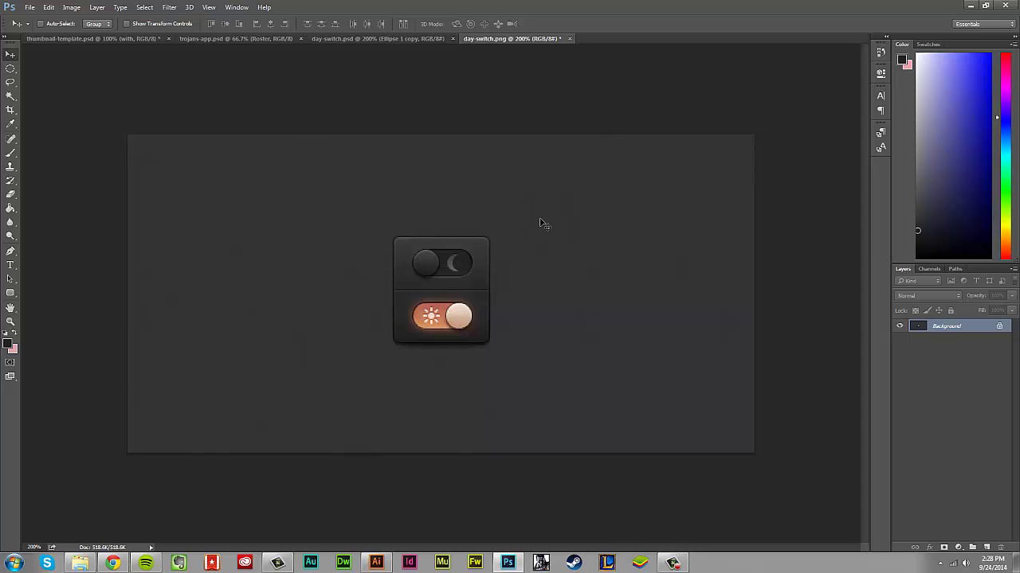
key(h)
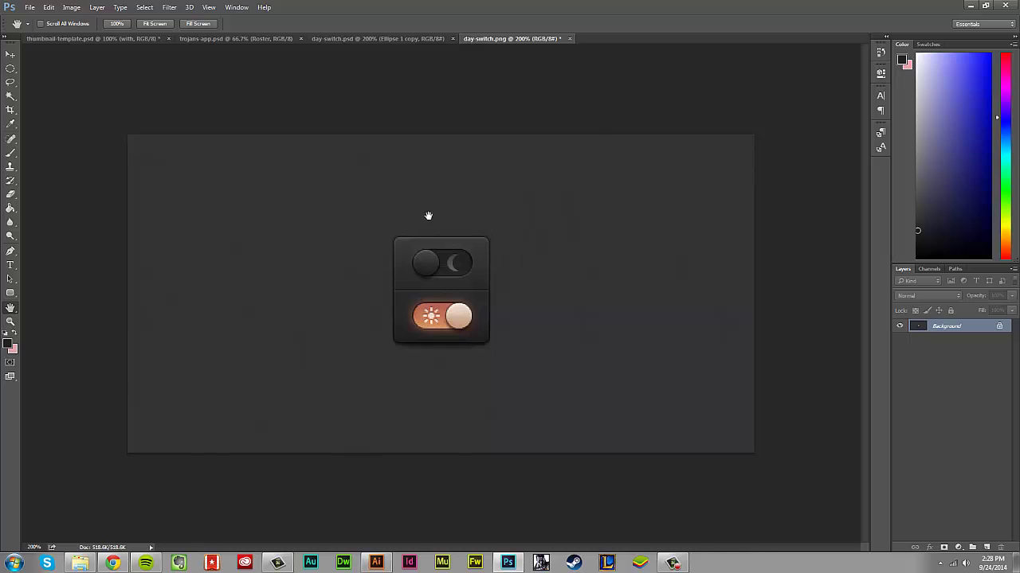
click(10, 54)
key(h)
click(11, 56)
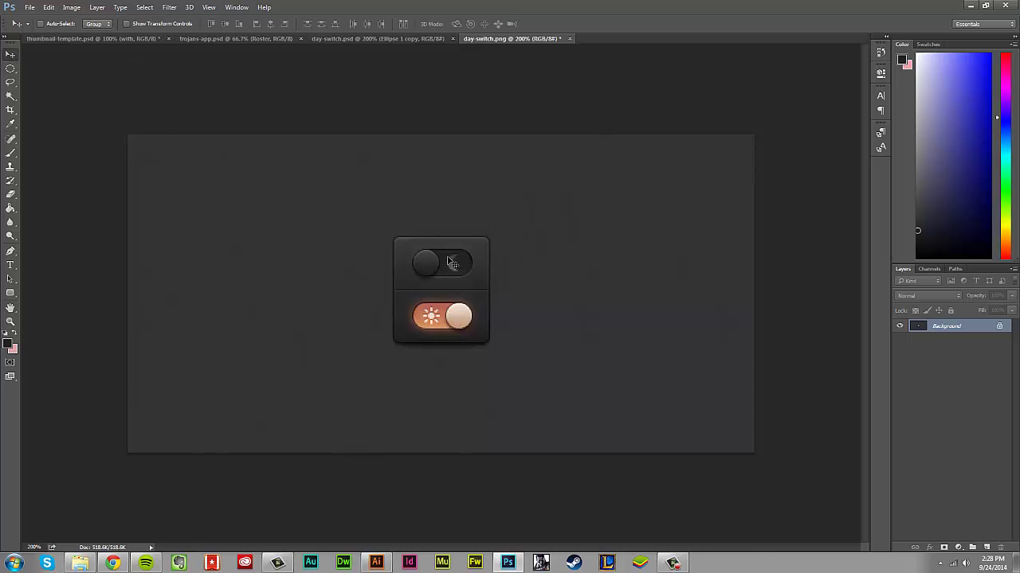
key(h)
click(10, 54)
click(7, 56)
Draw a plain 94 × 103 px rectangle over the reference switch panel with the Rectangle tool.
click(10, 292)
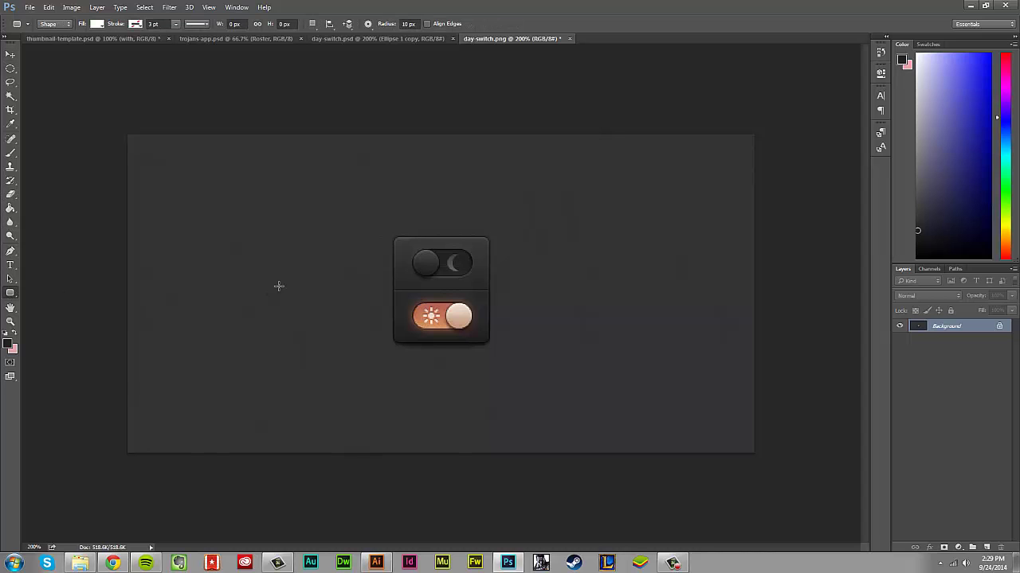
click(395, 240)
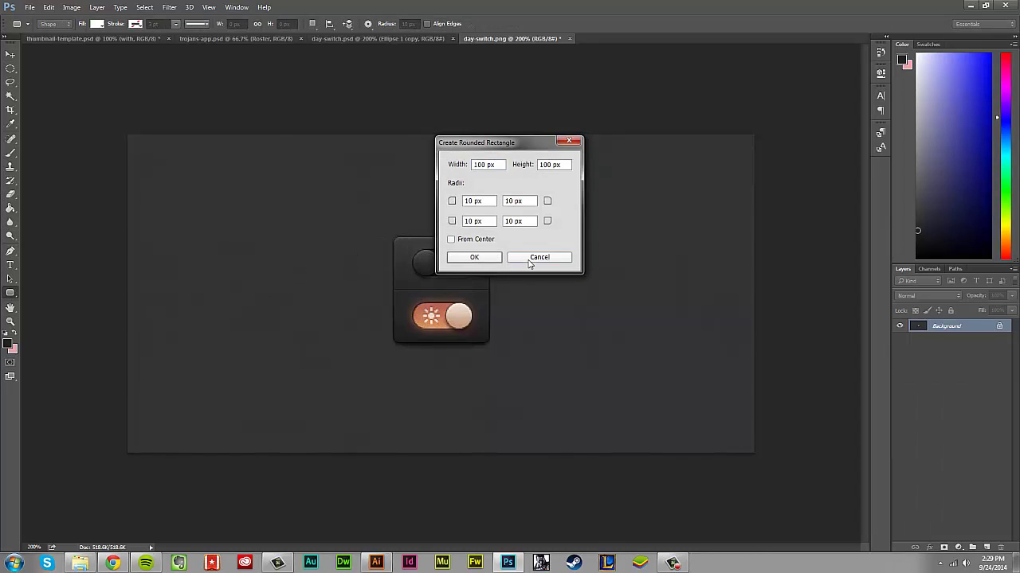
click(539, 256)
right_click(11, 294)
click(56, 294)
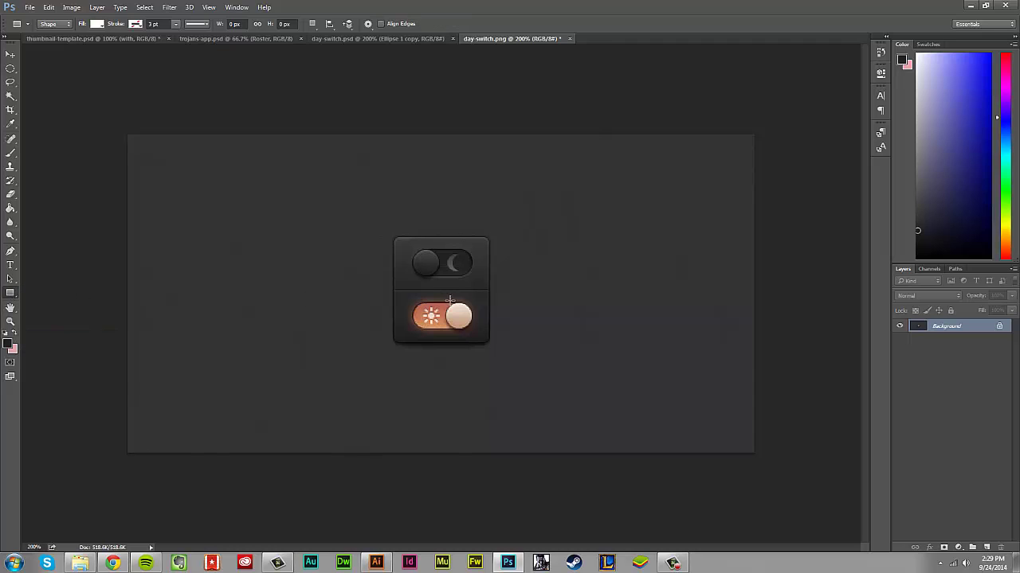
mouse_move(395, 240)
mouse_down()
mouse_move(501, 368)
mouse_move(495, 348)
mouse_up()
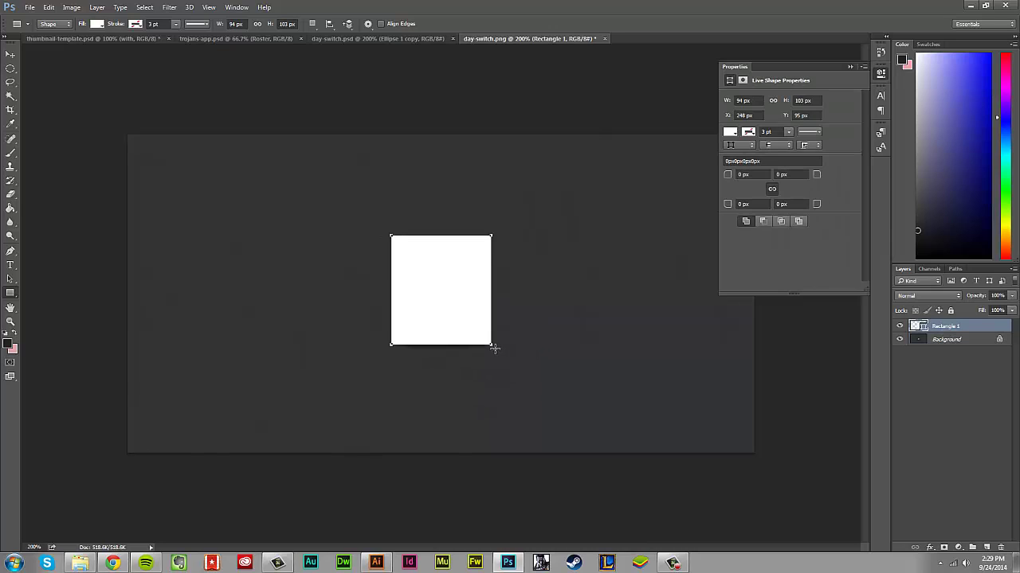
Round Rectangle 1's corners to 5 px and nudge it to X 251, Y 97.
click(743, 174)
key(Tab)
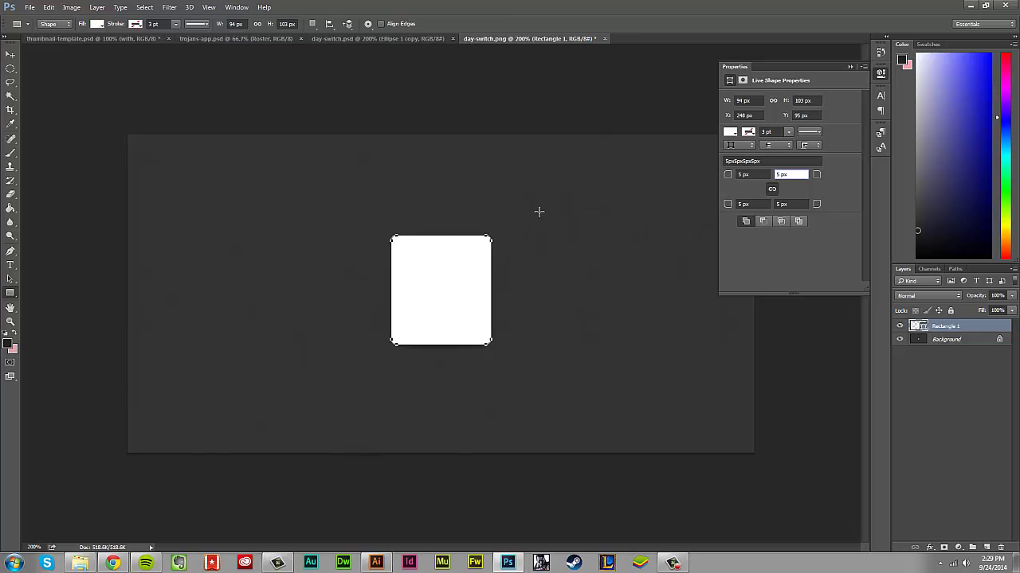
key(v)
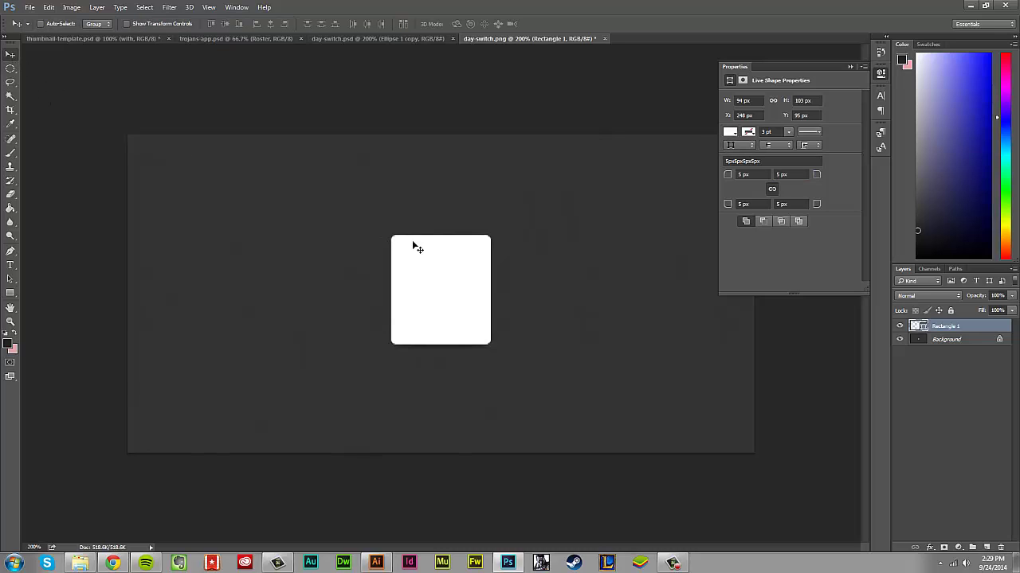
drag(448, 268, 447, 274)
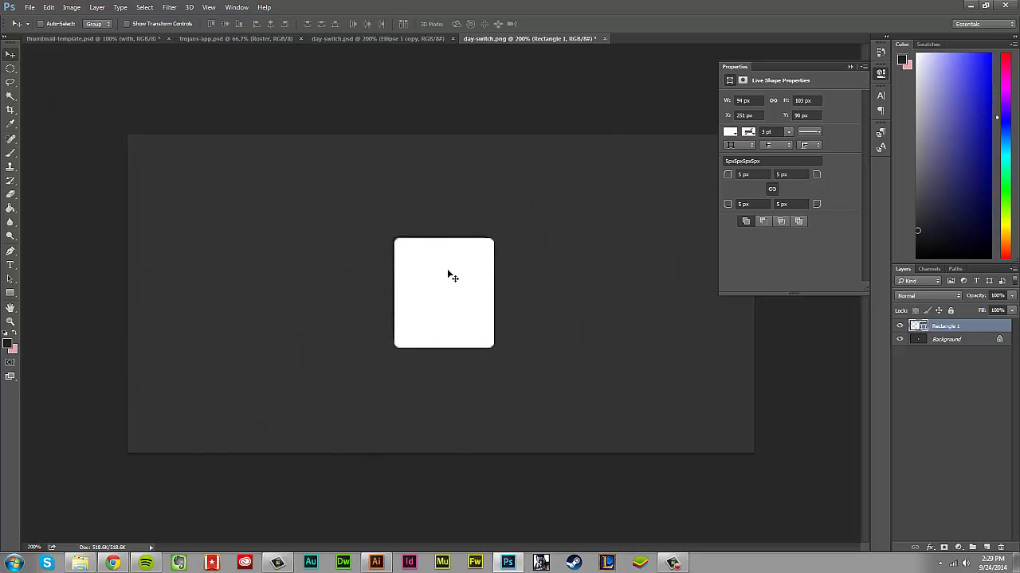
key(ctrl+plus)
key(ctrl+plus)
key(ctrl+plus)
drag(402, 248, 402, 245)
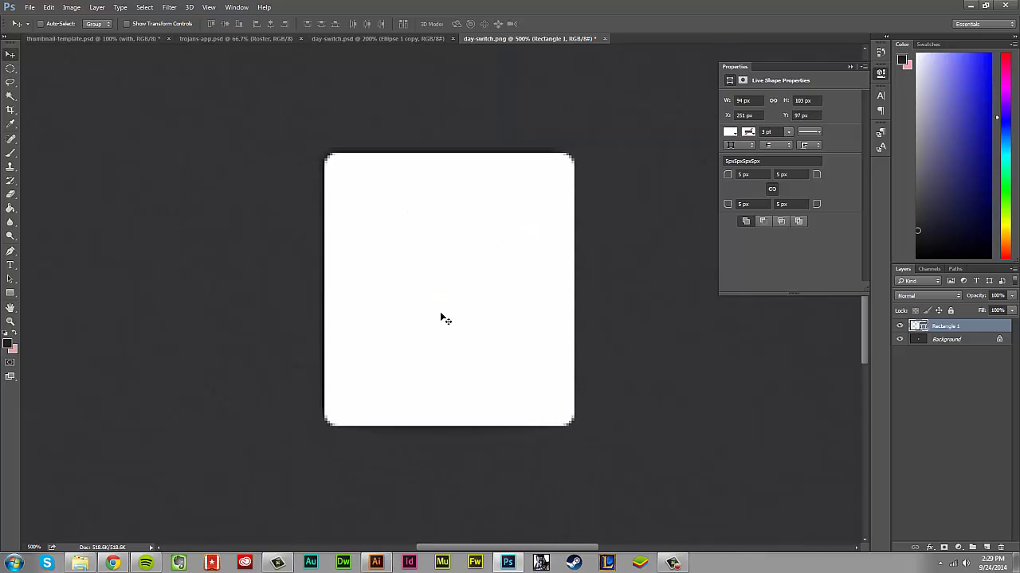
Move Rectangle 1 left beside the reference switch to X 145, Y 95, zooming to compare.
mouse_move(444, 318)
mouse_down()
mouse_move(153, 301)
mouse_move(154, 291)
mouse_up()
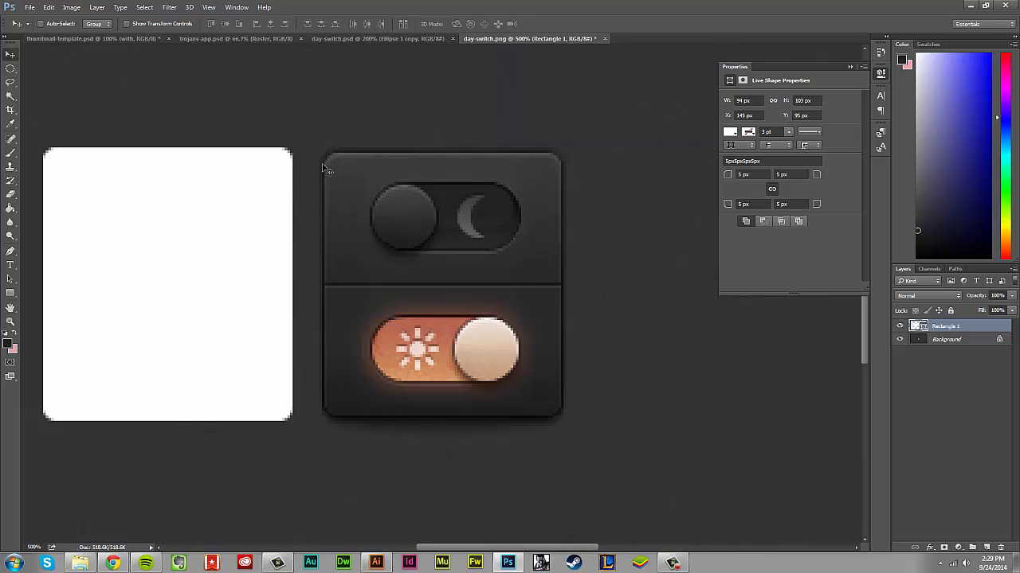
key(ctrl+minus)
key(ctrl+minus)
key(ctrl+minus)
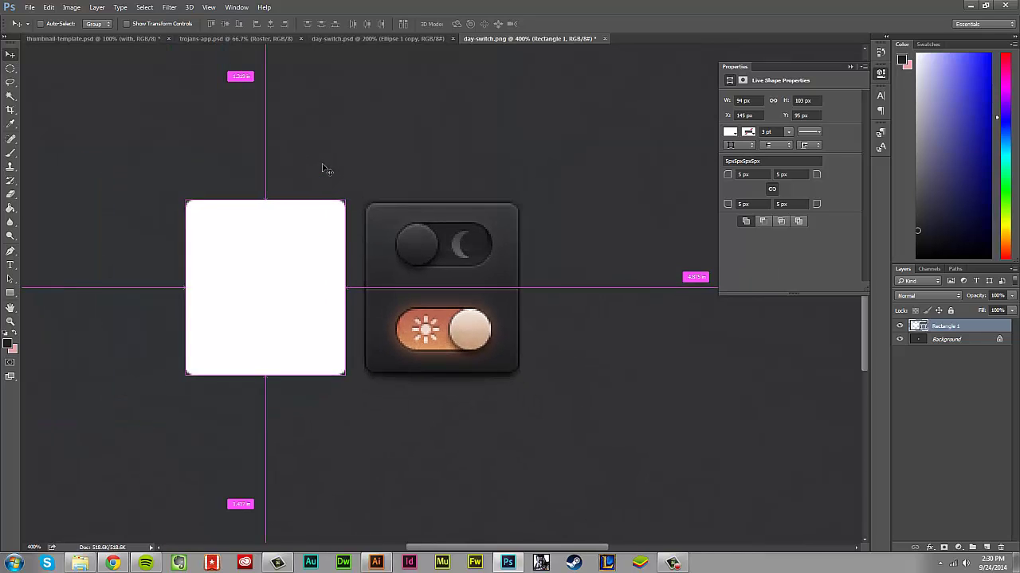
key(ctrl+minus)
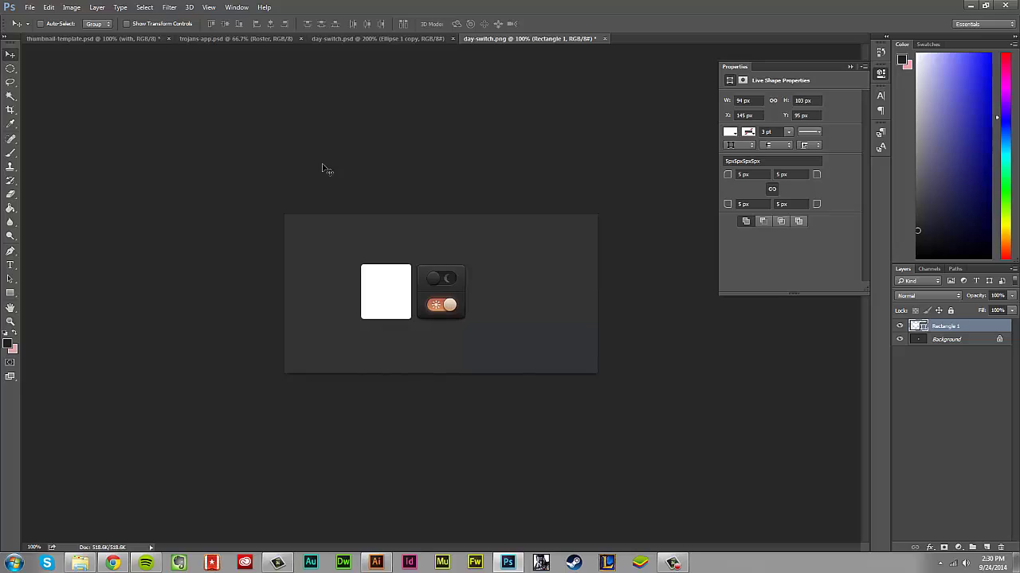
key(ctrl+plus)
key(ctrl+plus)
key(ctrl+plus)
key(ctrl+plus)
key(ctrl+plus)
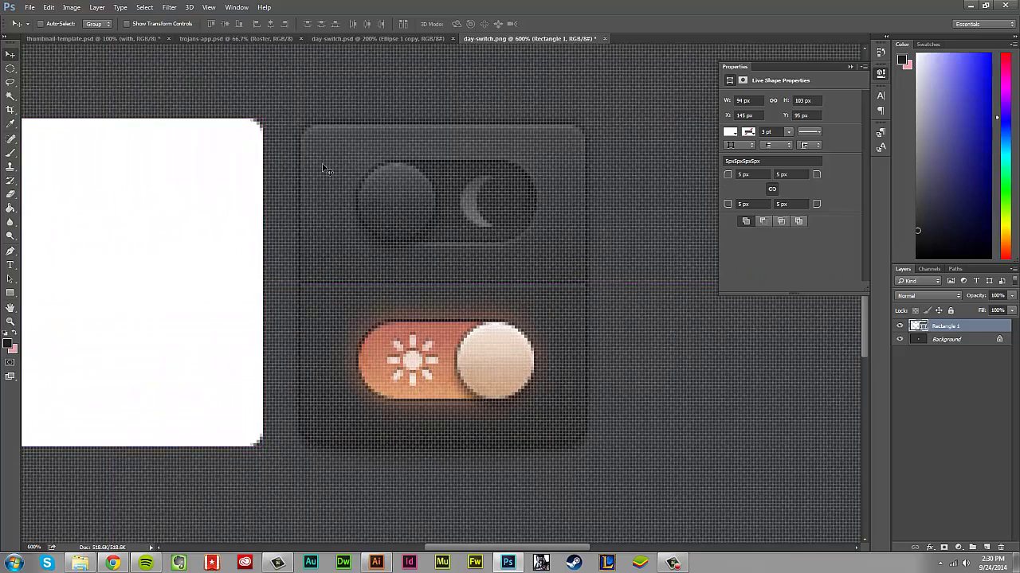
key(ctrl+minus)
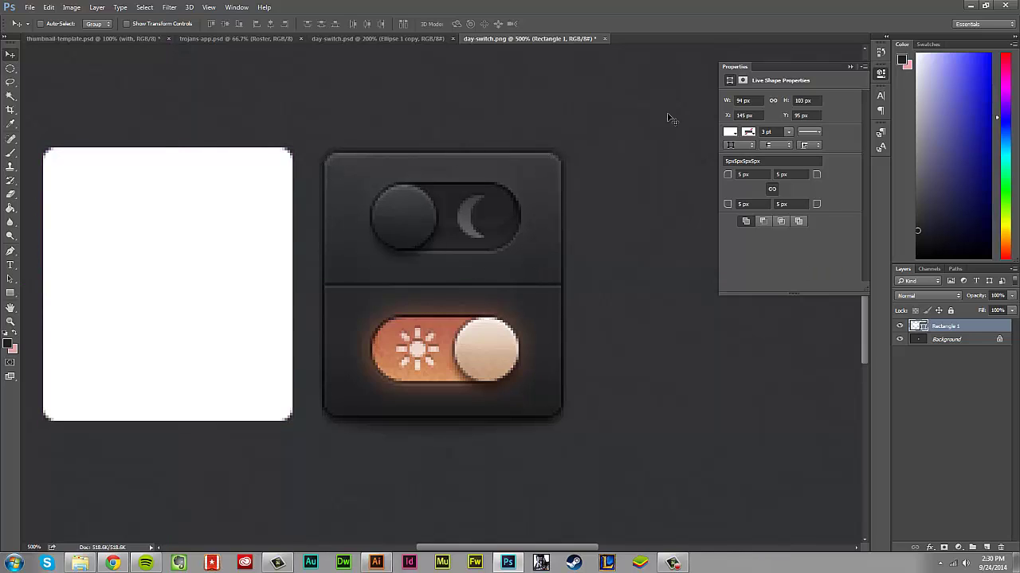
Change Rectangle 1's fill to a 90° linear gradient with stops sampled as #1d1d1e and #3a3b3c.
click(730, 132)
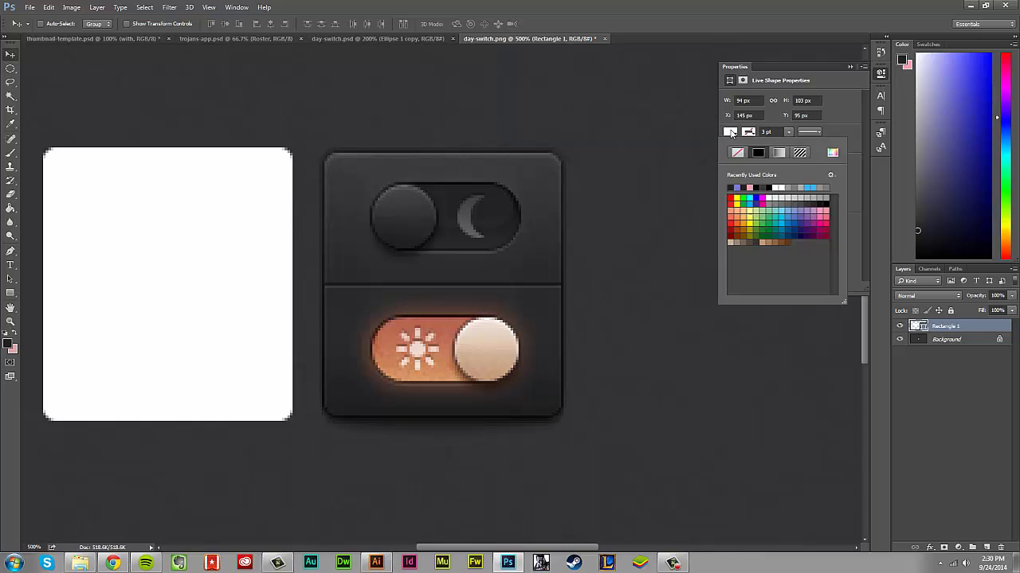
click(778, 153)
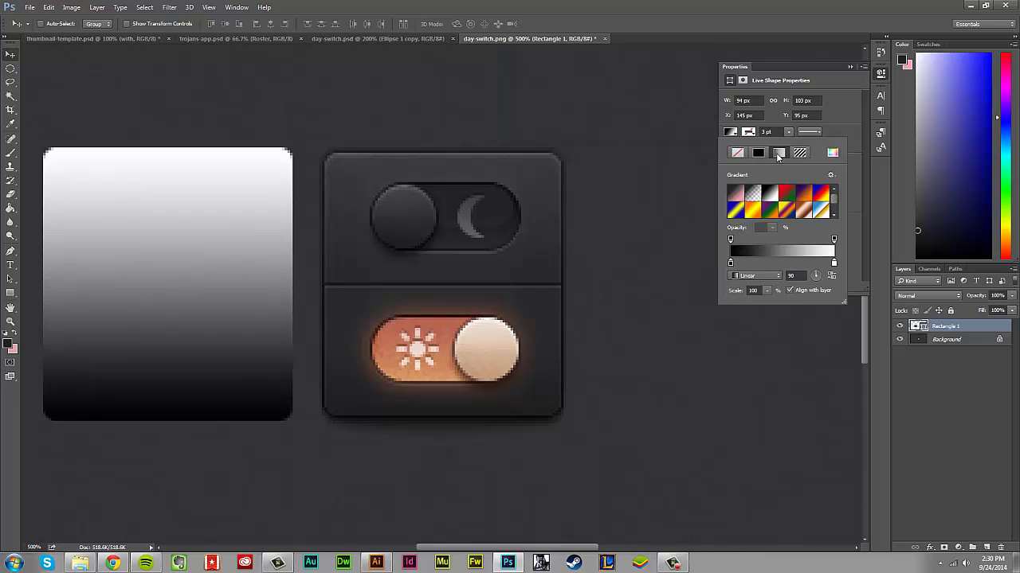
double_click(730, 264)
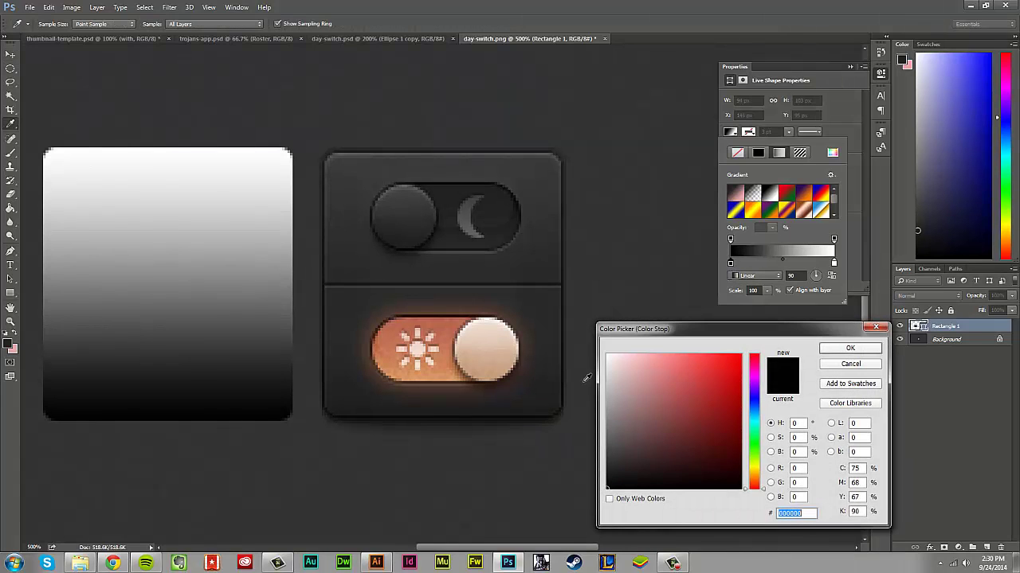
click(521, 419)
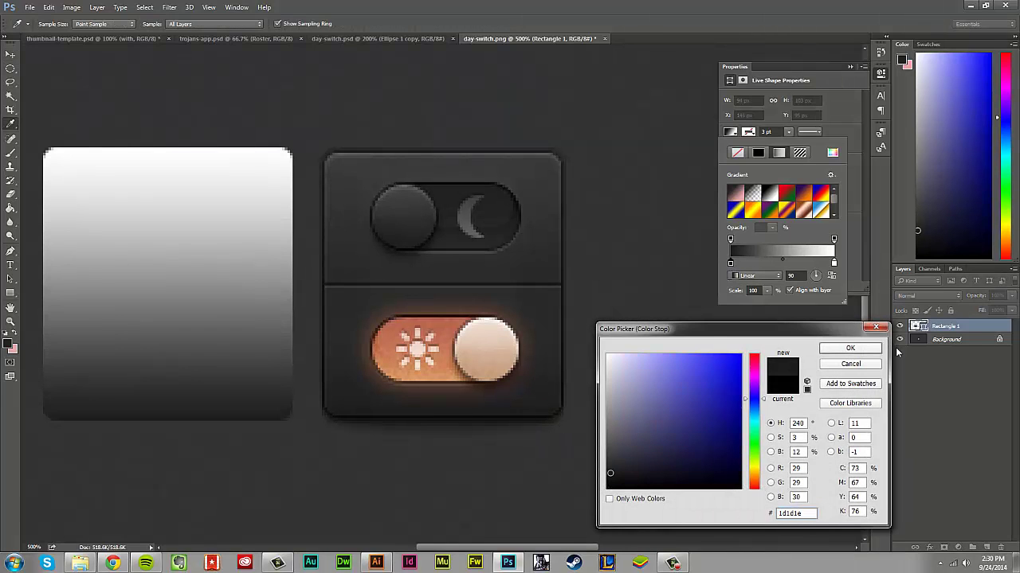
click(876, 349)
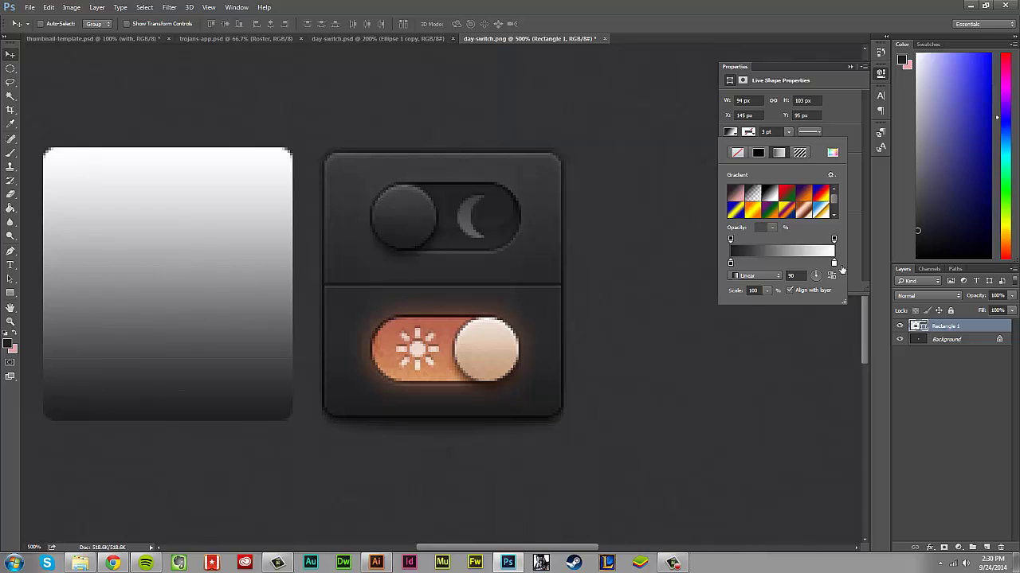
double_click(834, 263)
click(637, 247)
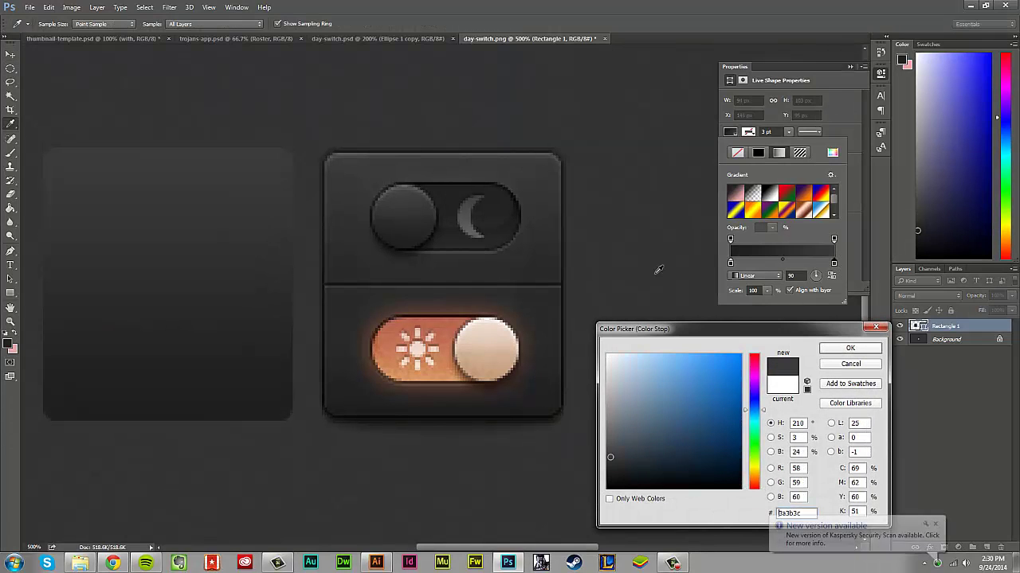
click(850, 348)
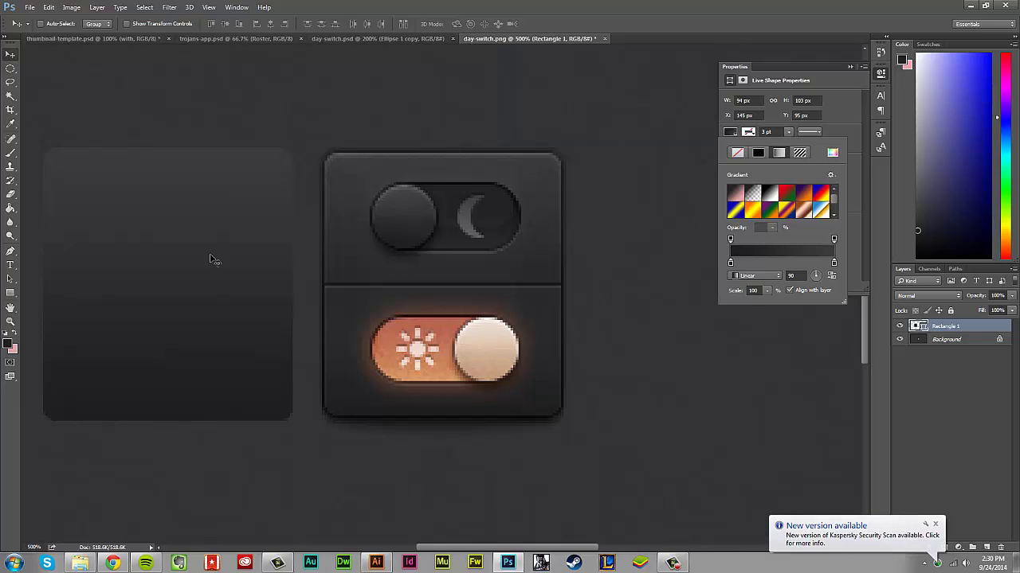
Give Rectangle 1 a 1 pt gradient stroke from sampled #0a0a0a to #1d1d1e.
click(748, 133)
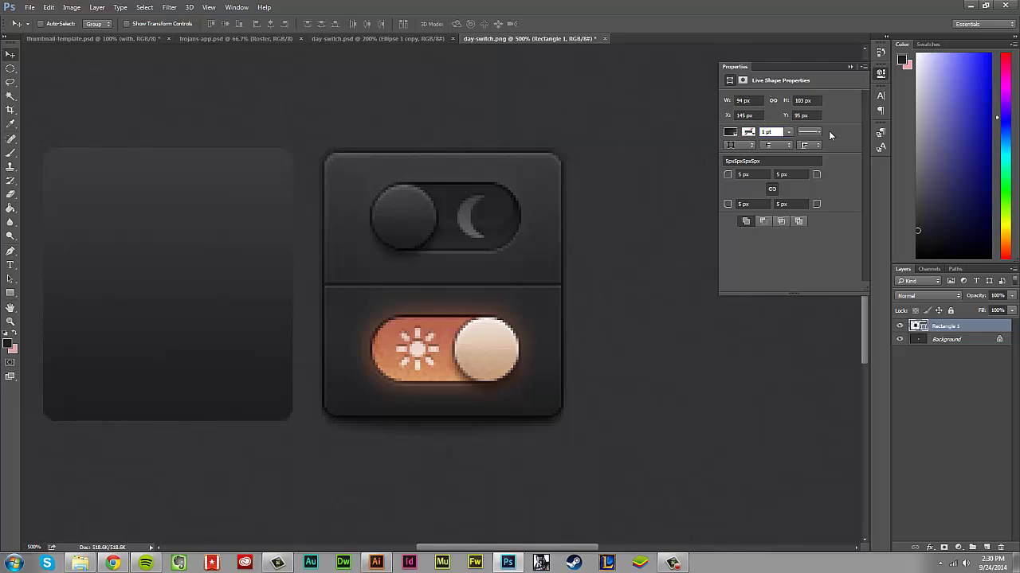
click(749, 133)
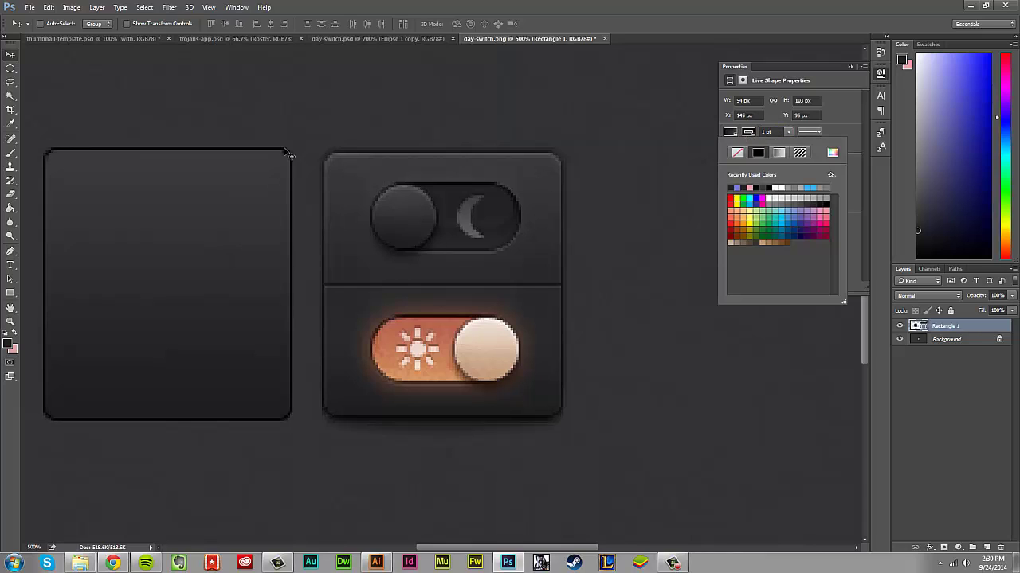
click(781, 153)
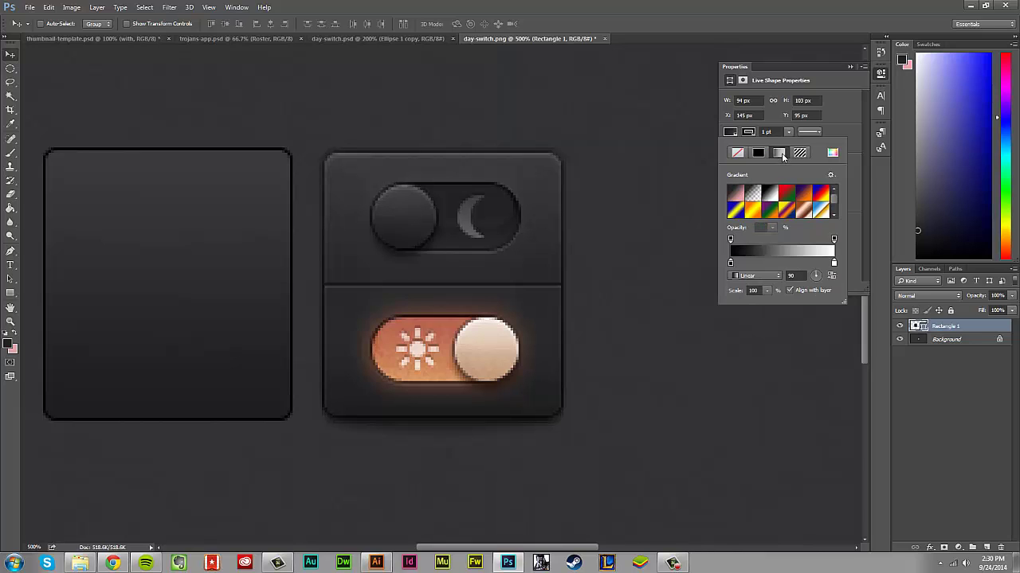
double_click(730, 264)
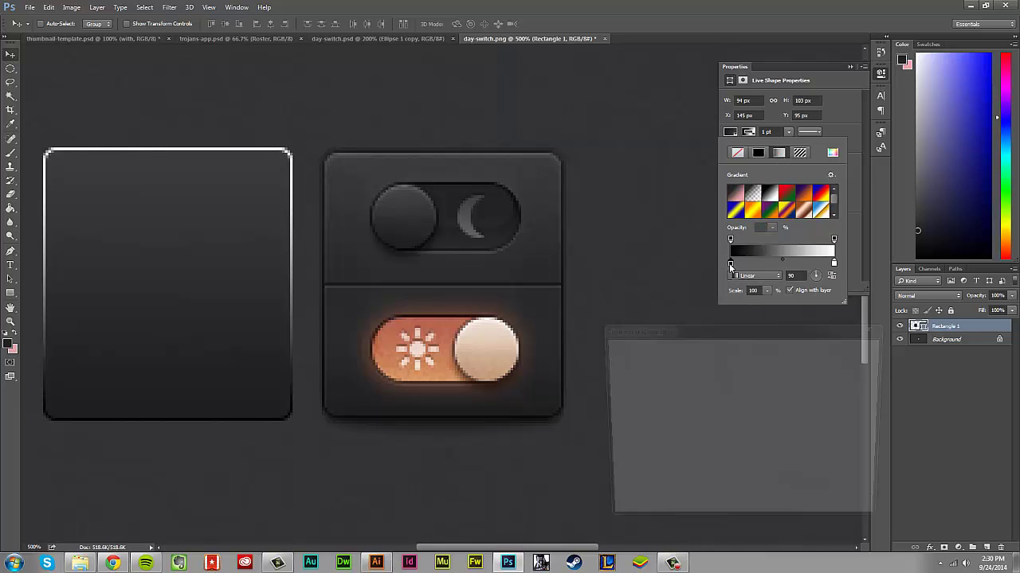
click(526, 421)
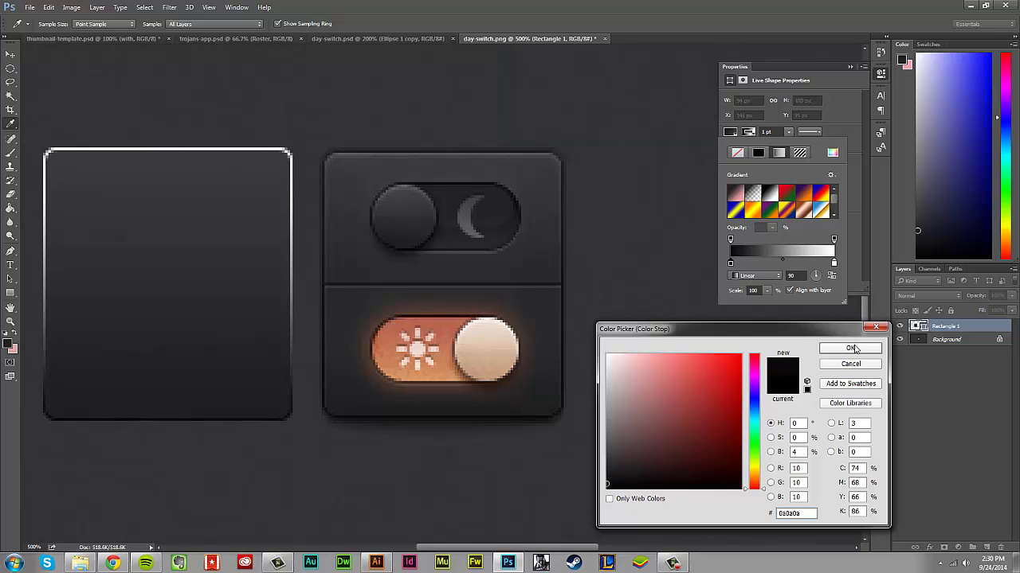
click(851, 348)
double_click(834, 263)
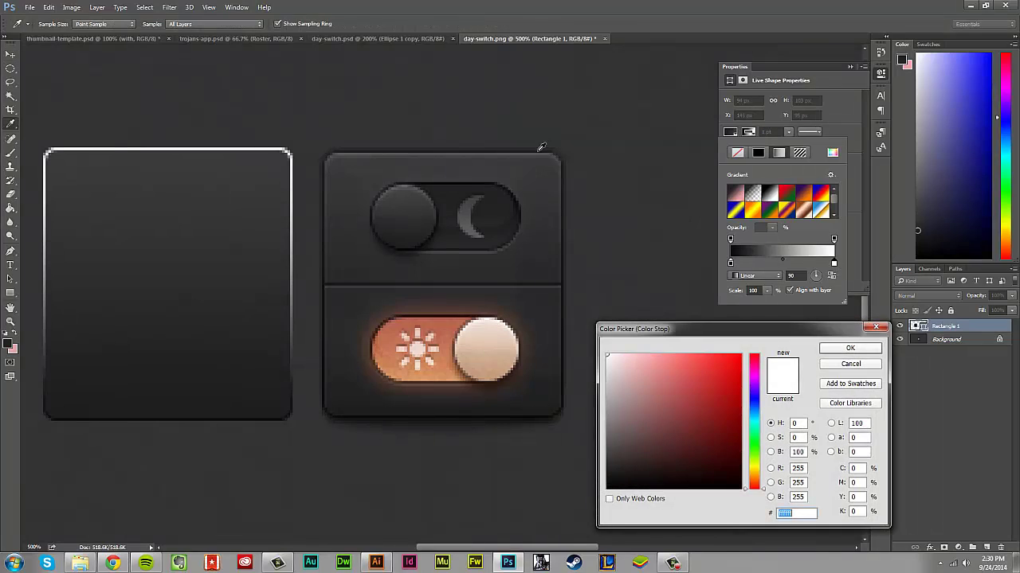
click(536, 157)
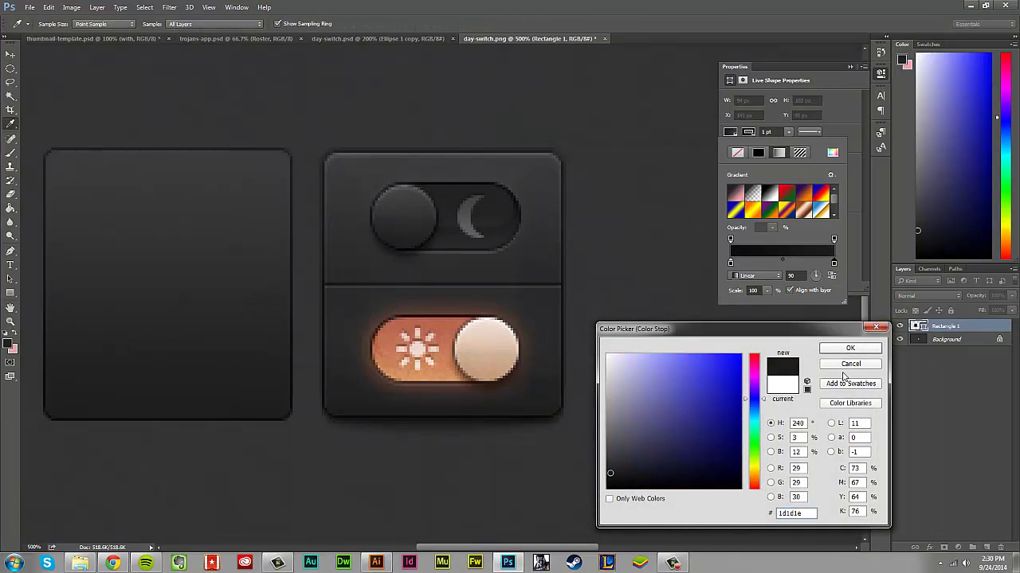
click(850, 348)
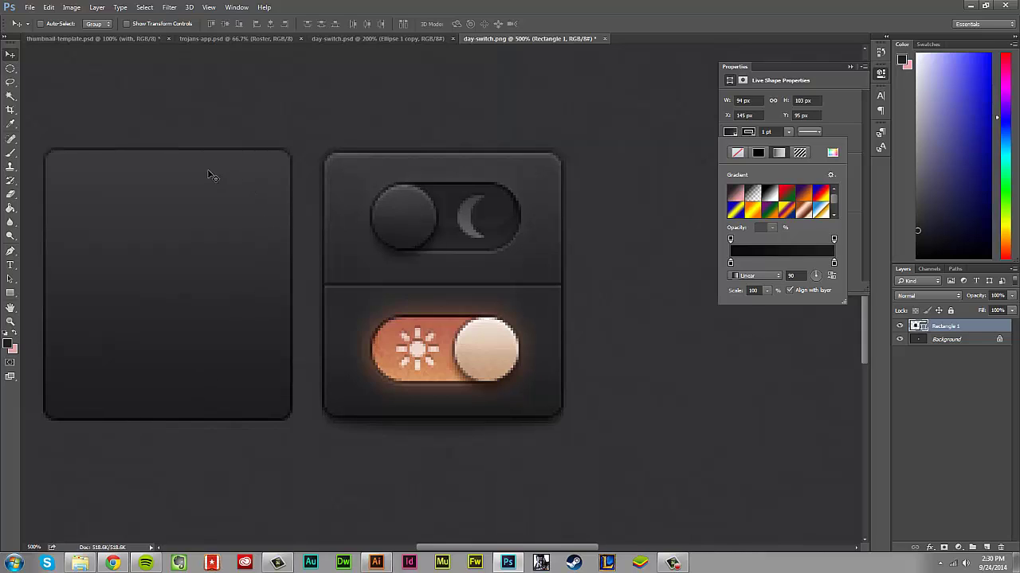
click(827, 130)
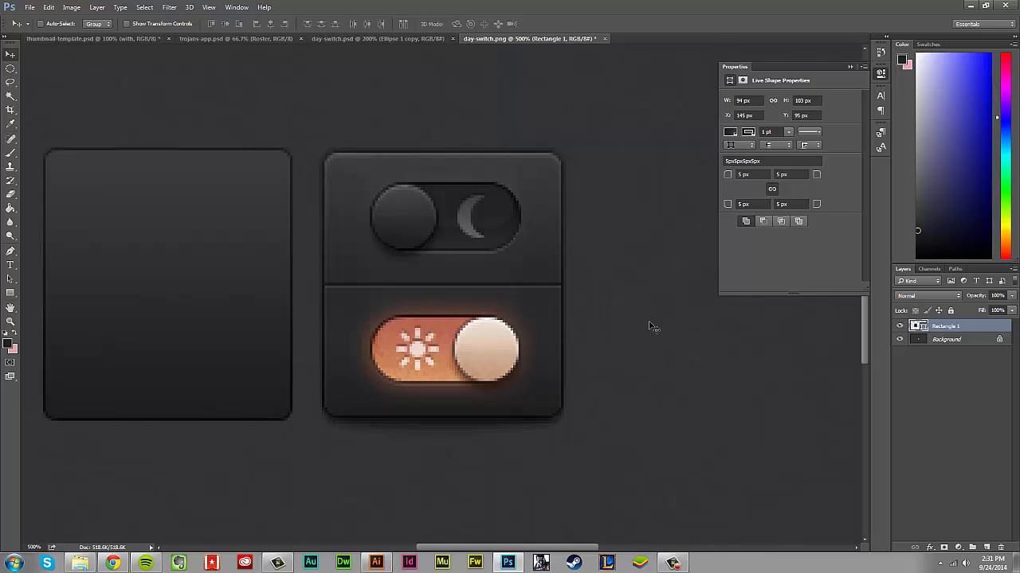
Open Rectangle 1's Layer Style and enable Drop Shadow.
double_click(975, 331)
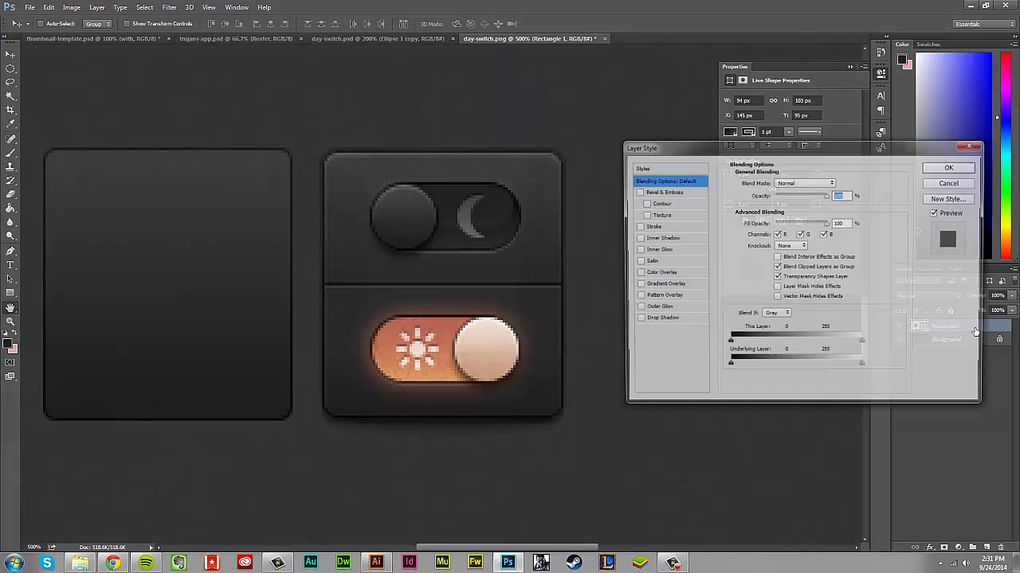
drag(743, 153, 653, 150)
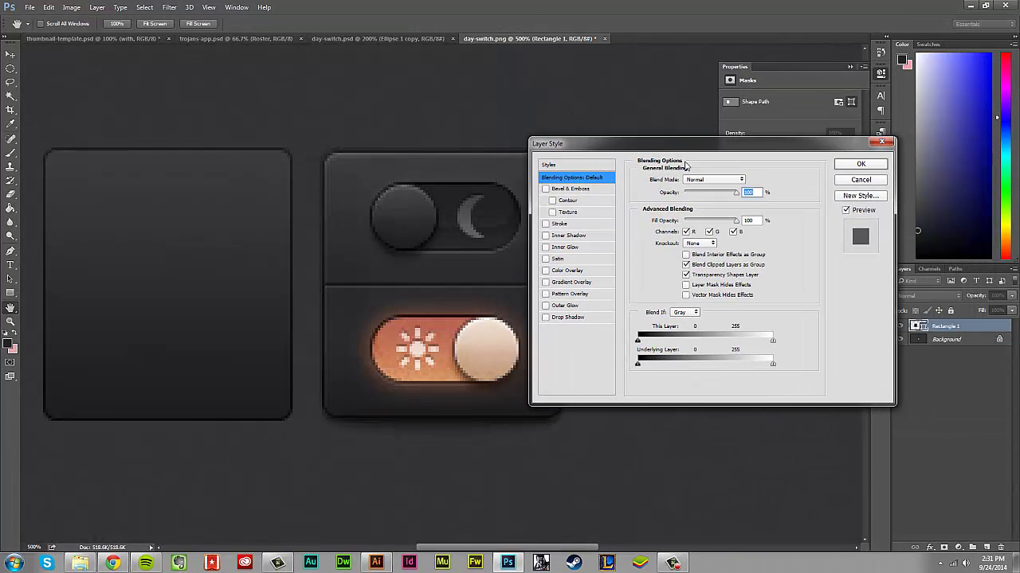
click(546, 317)
click(567, 318)
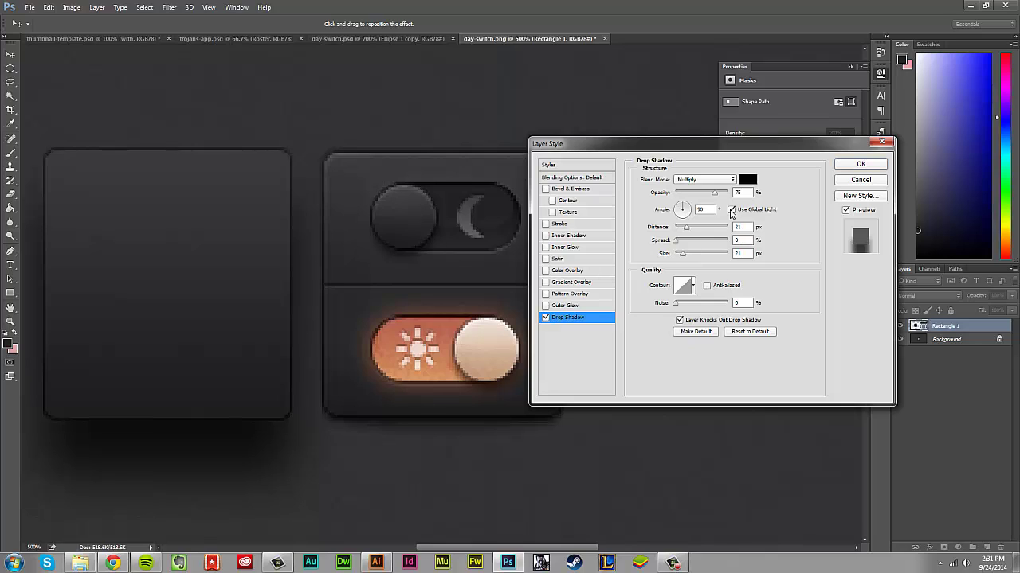
Set the drop shadow angle to about 120° with Use Global Light unchecked.
click(683, 216)
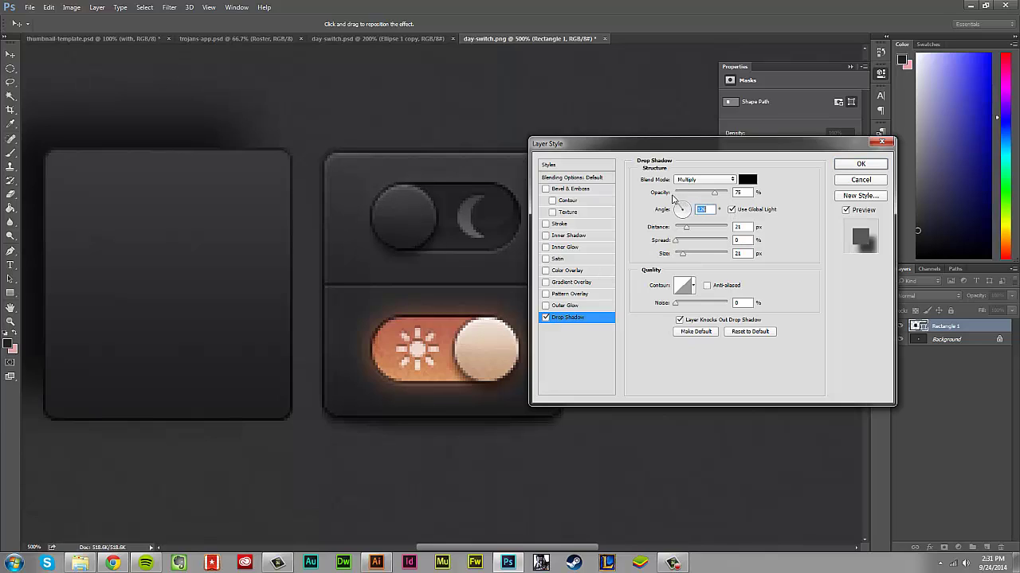
mouse_move(673, 199)
mouse_down()
mouse_move(686, 194)
mouse_move(684, 224)
mouse_up()
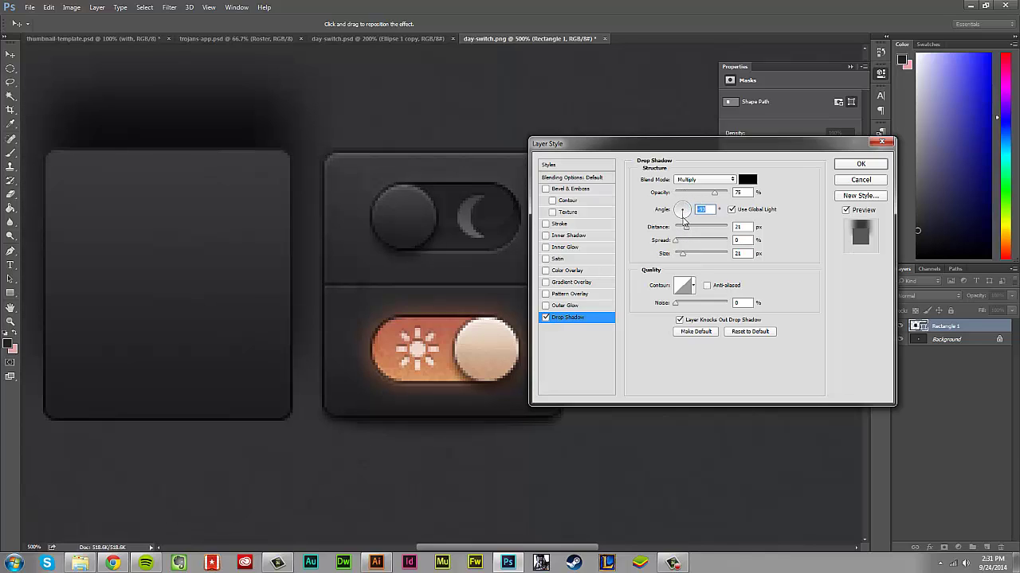
drag(684, 224, 727, 193)
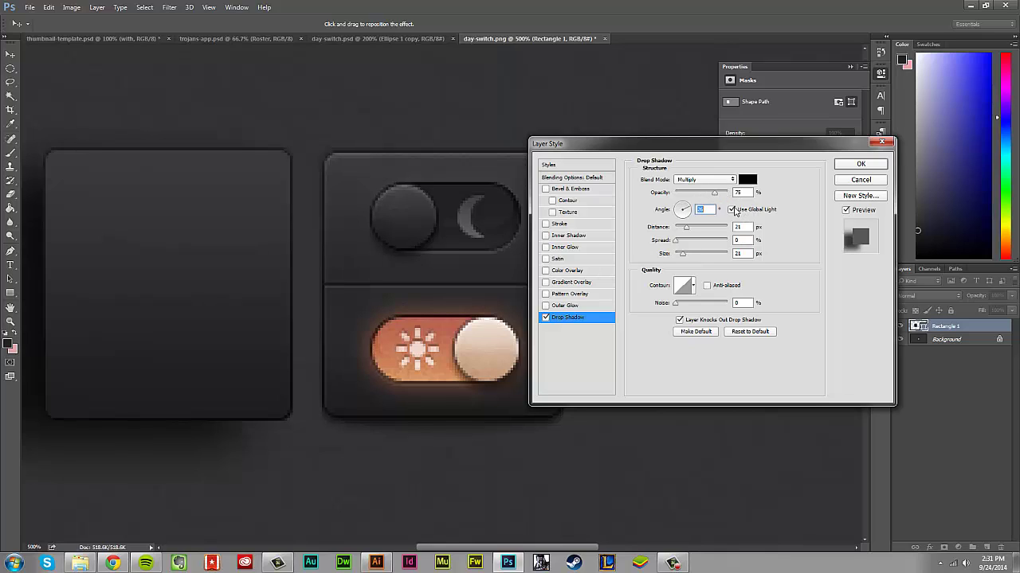
click(732, 210)
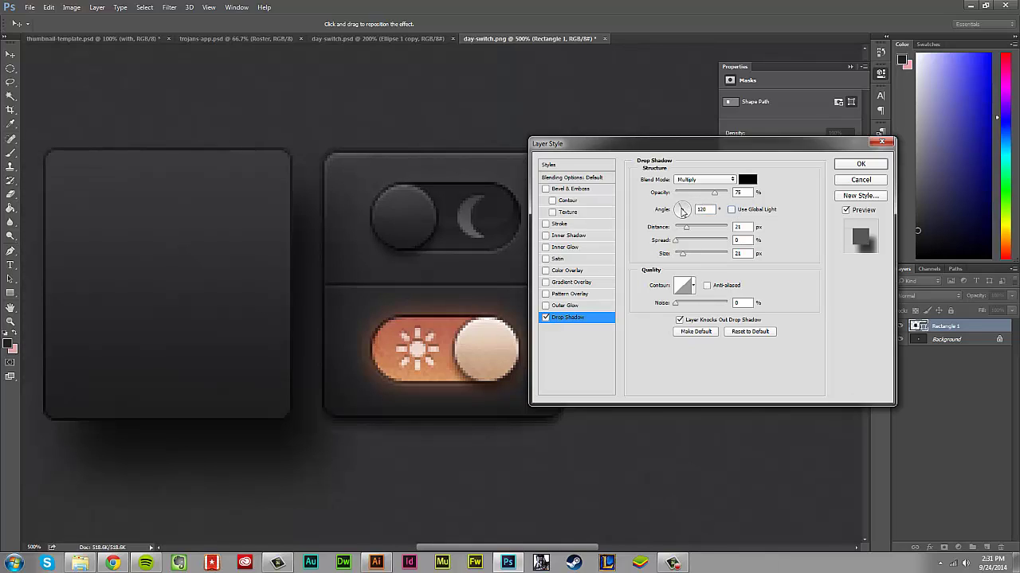
Set the drop shadow angle near 92°, distance 2 px, and adjust its size.
click(682, 199)
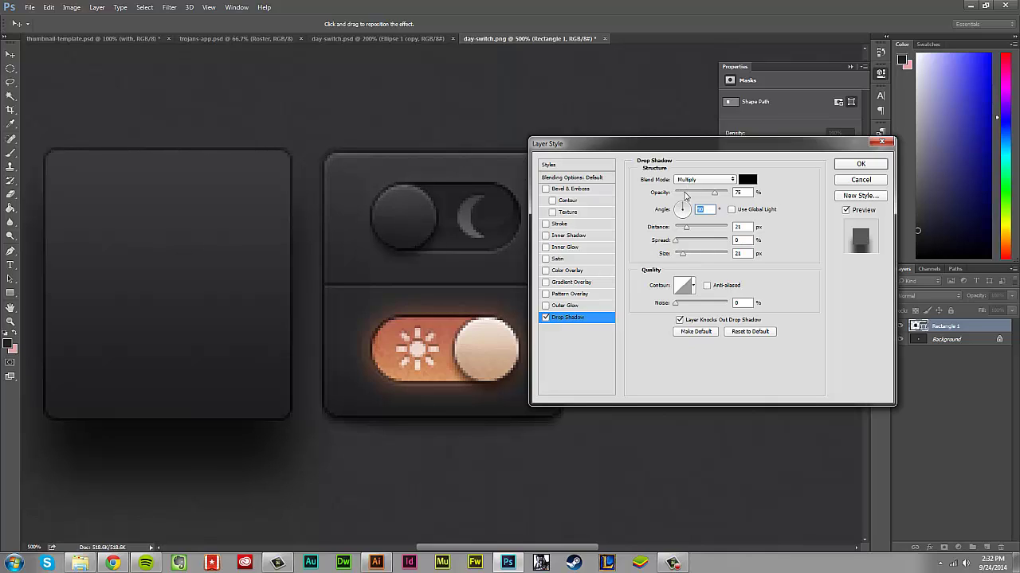
text(92)
key(Up)
click(745, 229)
text(2)
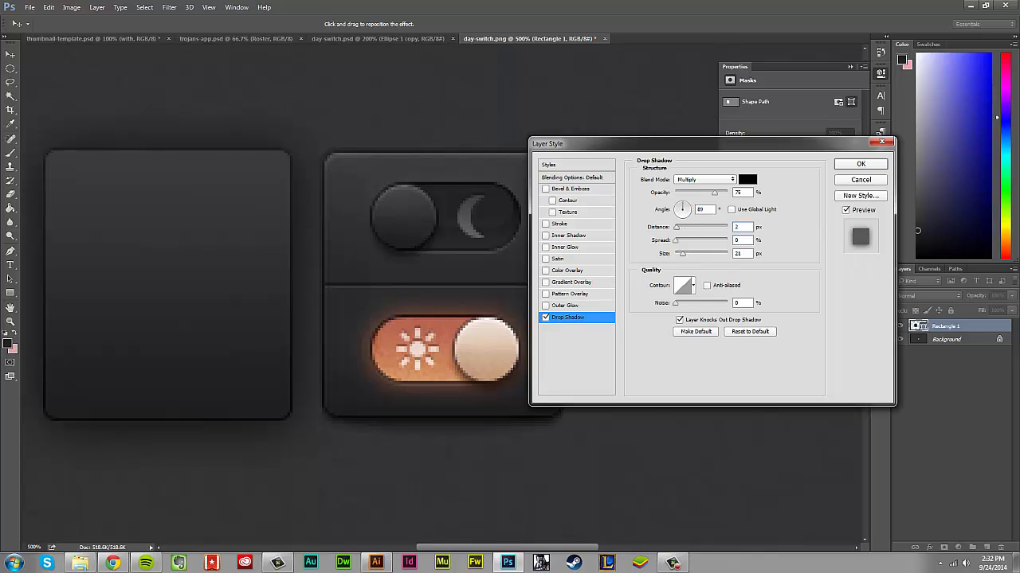
click(743, 254)
double_click(743, 254)
text(1)
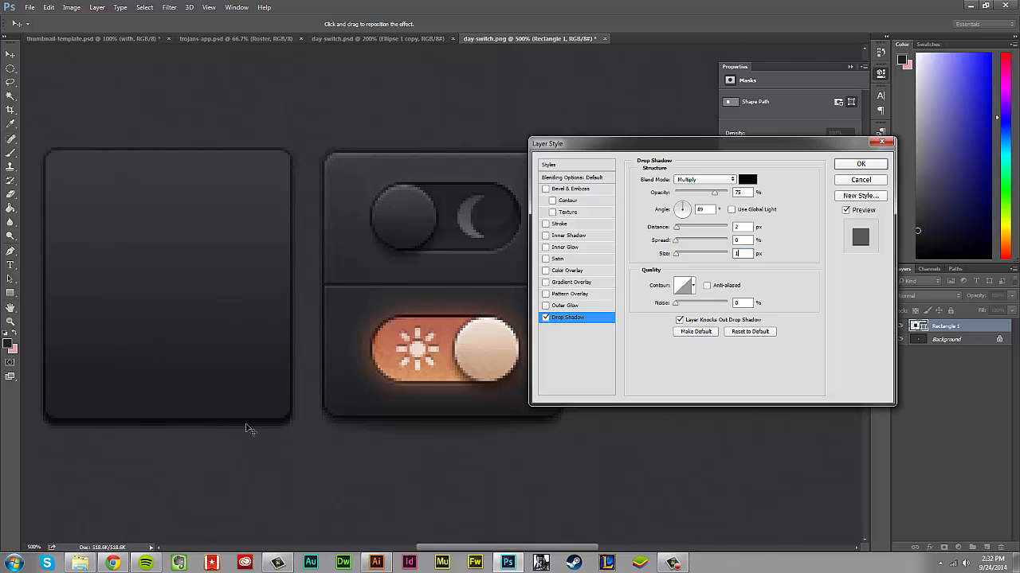
Finish the drop shadow at 70% opacity, 90° and 2 px distance, then add Inner Shadow.
double_click(740, 228)
text(5)
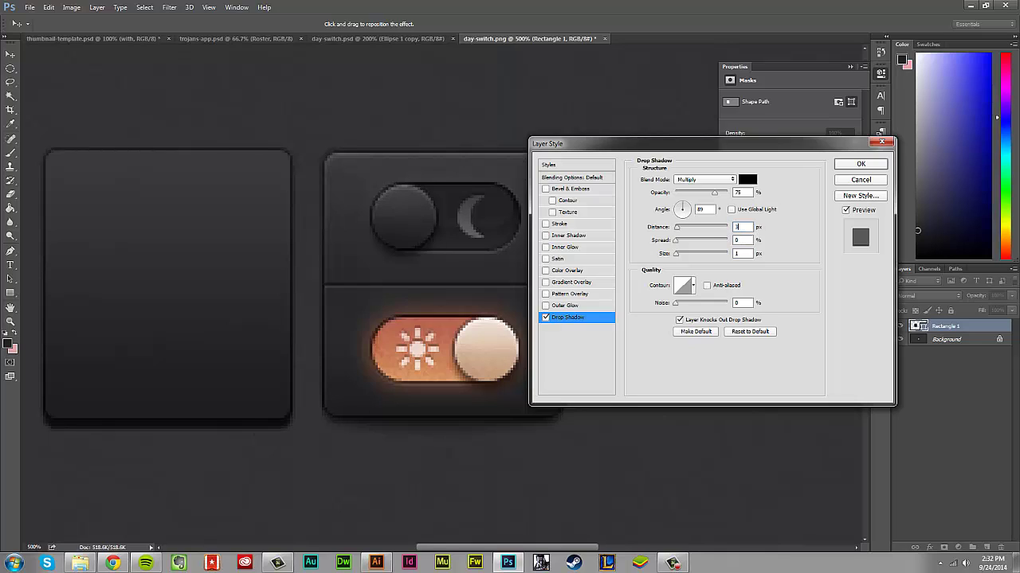
text(2)
key(Tab)
key(Tab)
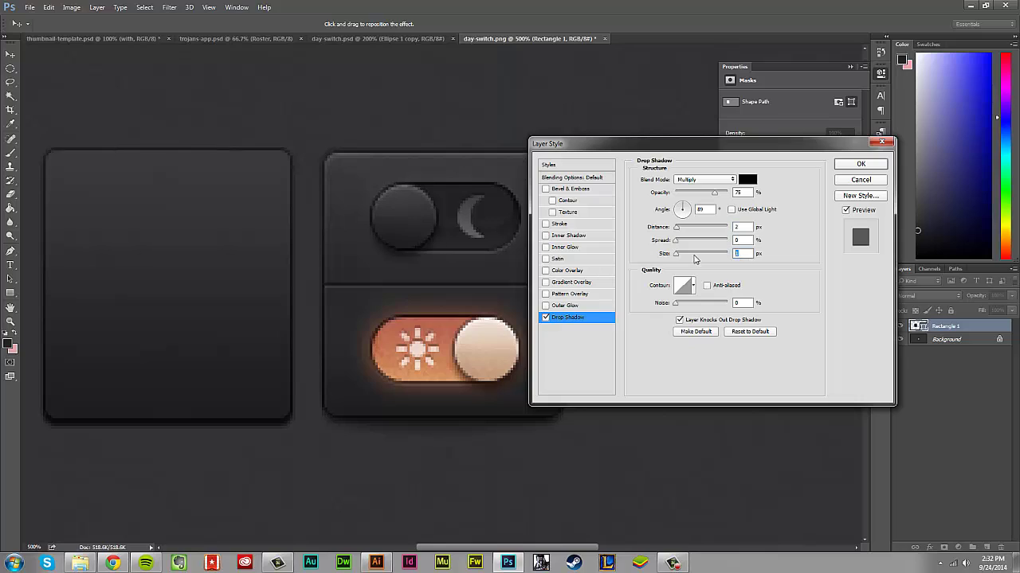
click(747, 254)
double_click(744, 193)
text(70)
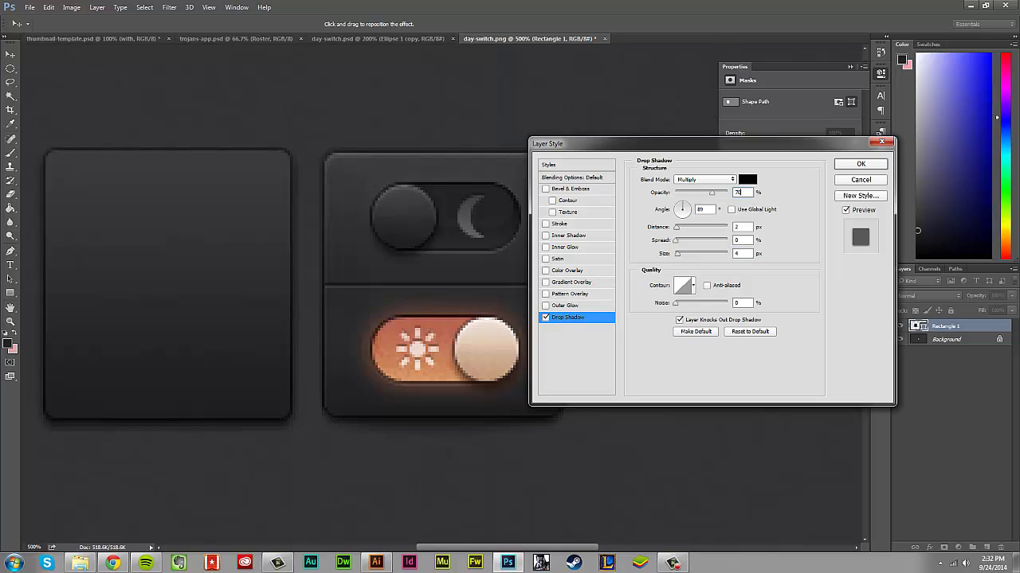
double_click(700, 210)
text(90)
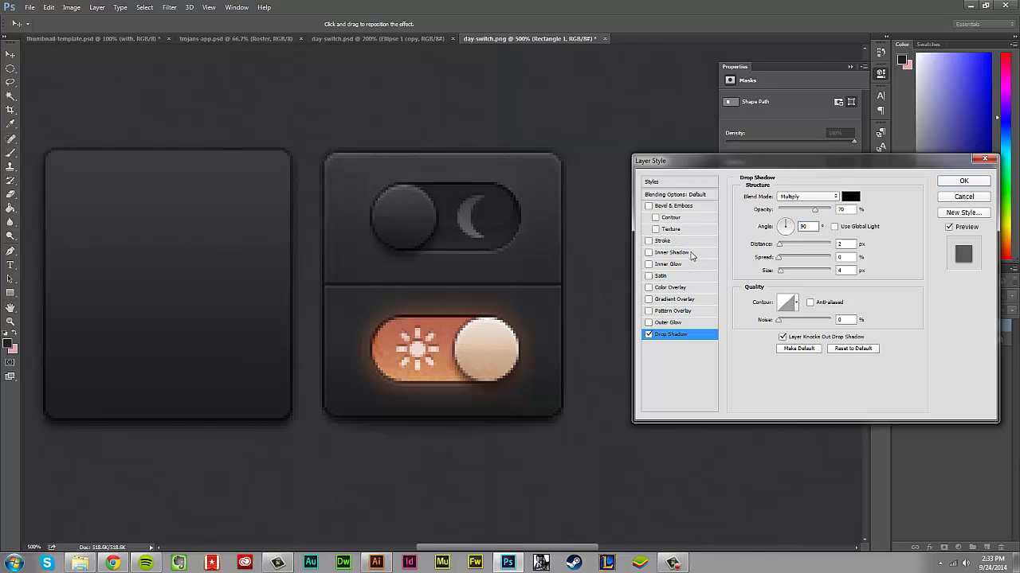
click(690, 253)
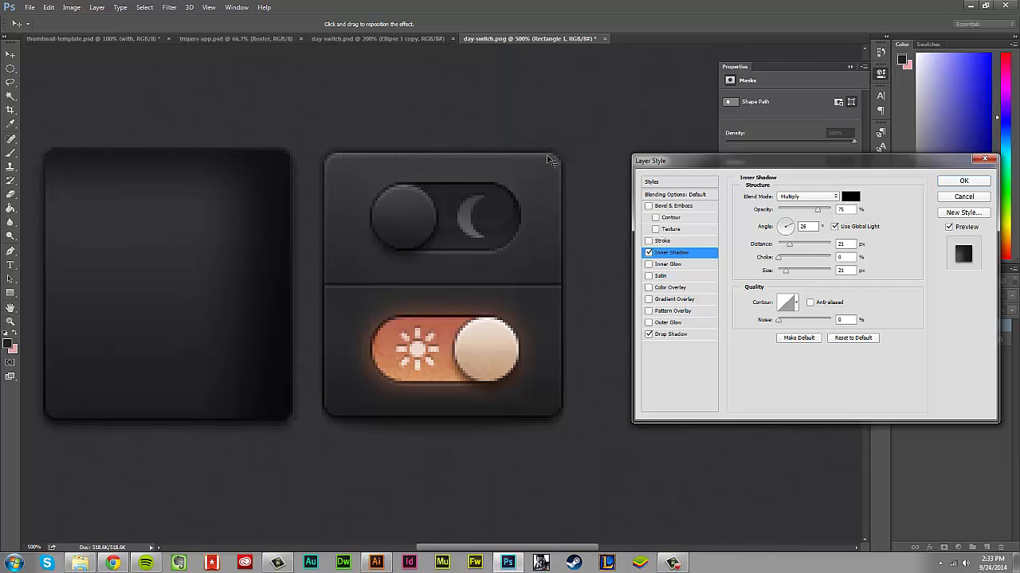
Make the inner shadow Normal blend with white #ffffff colour.
click(834, 197)
click(834, 208)
click(850, 196)
text(ffffff)
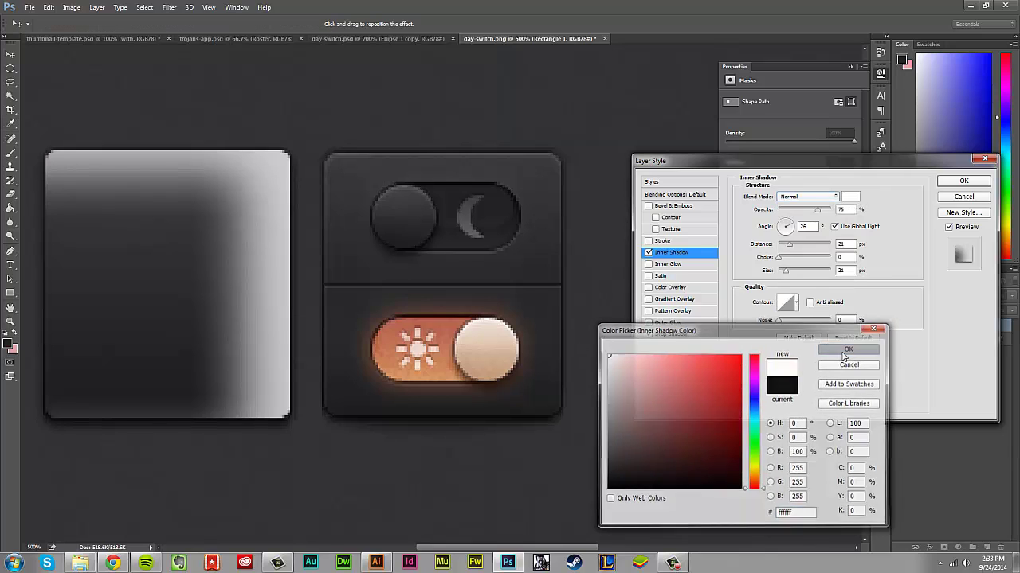
click(846, 349)
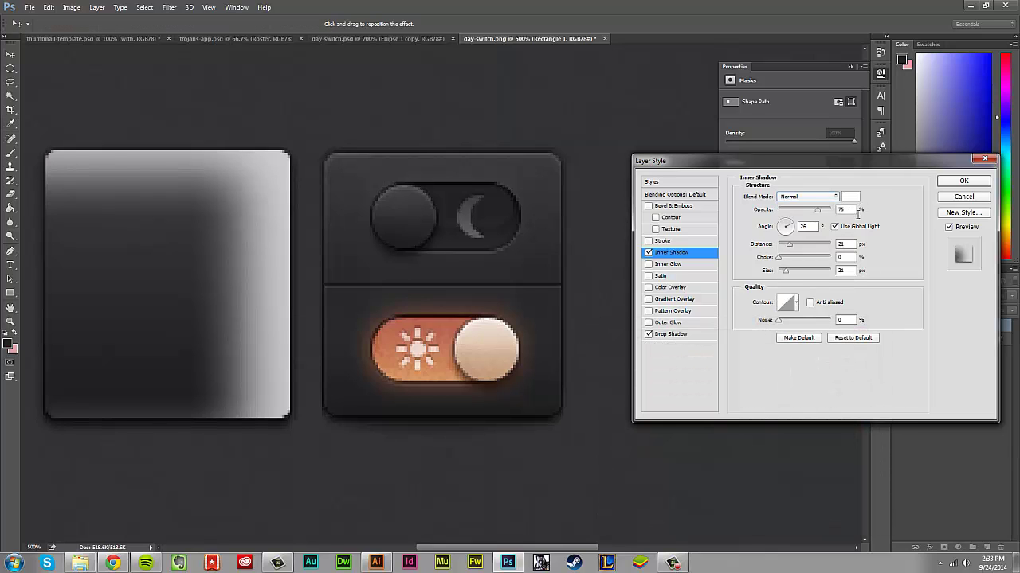
click(820, 212)
text(20)
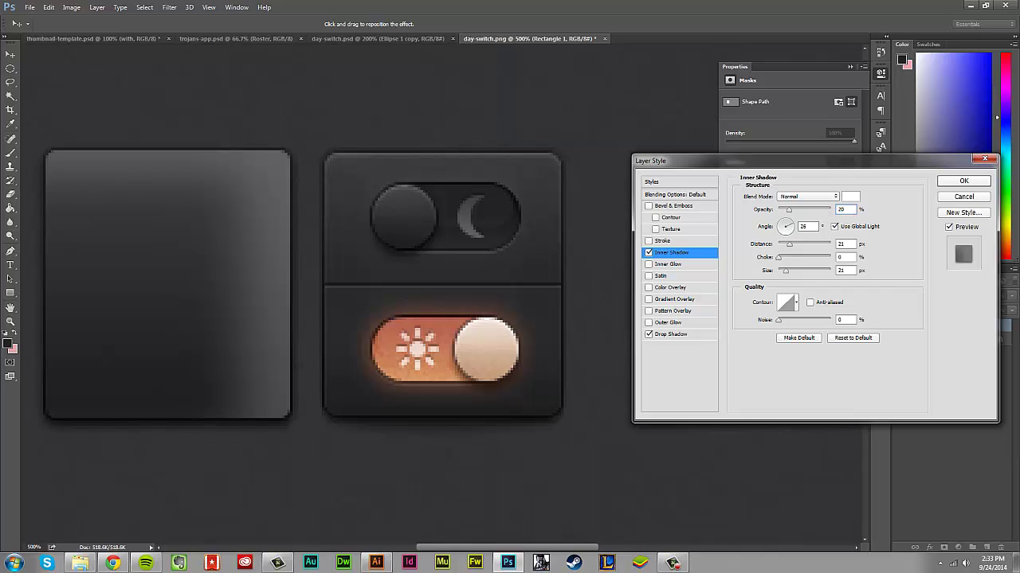
Unlink the inner shadow from global light, set its angle to 90°, and adjust distance and size.
click(858, 226)
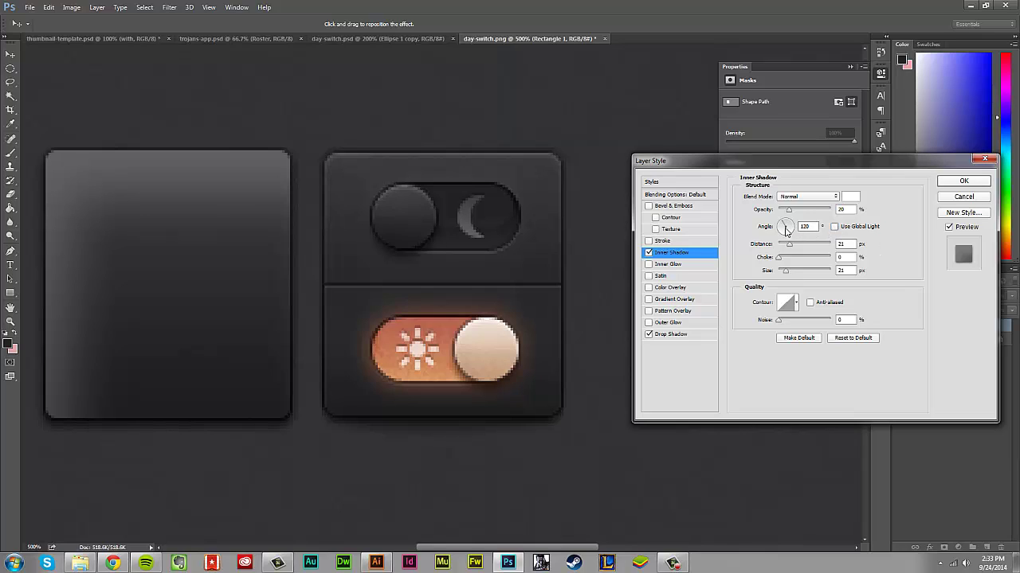
drag(786, 229, 787, 223)
drag(785, 211, 787, 212)
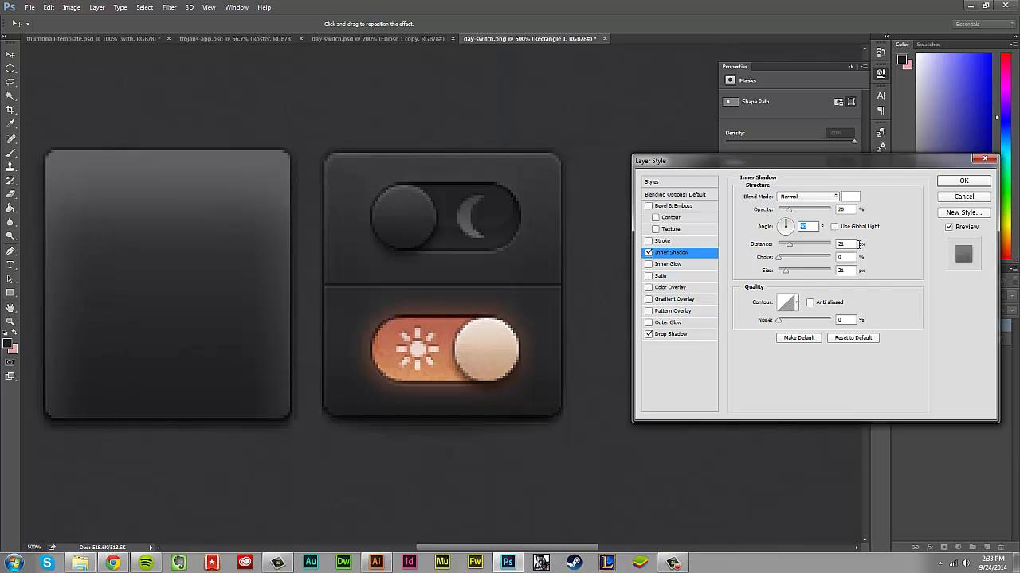
key(Tab)
text(1)
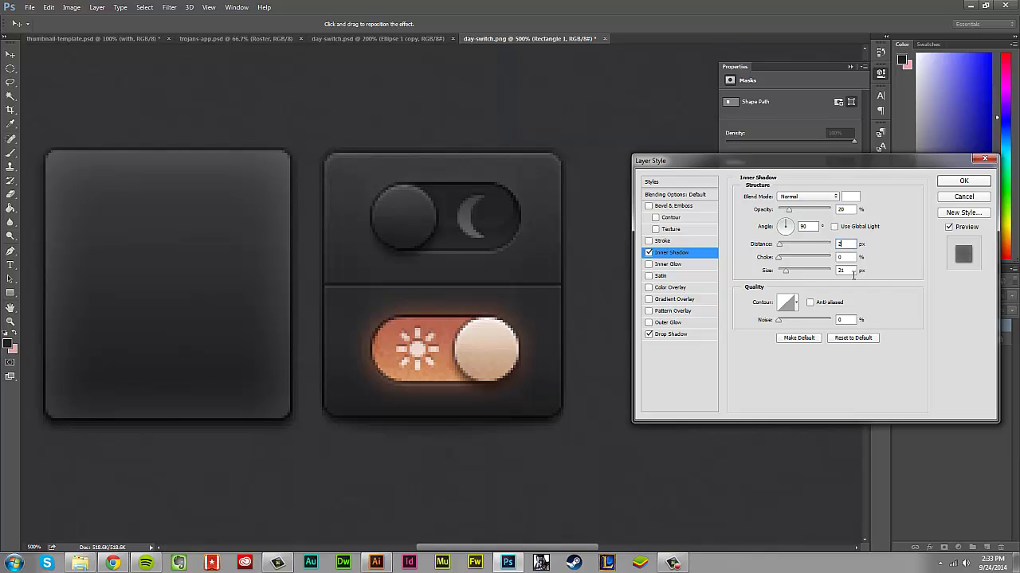
double_click(846, 271)
text(1)
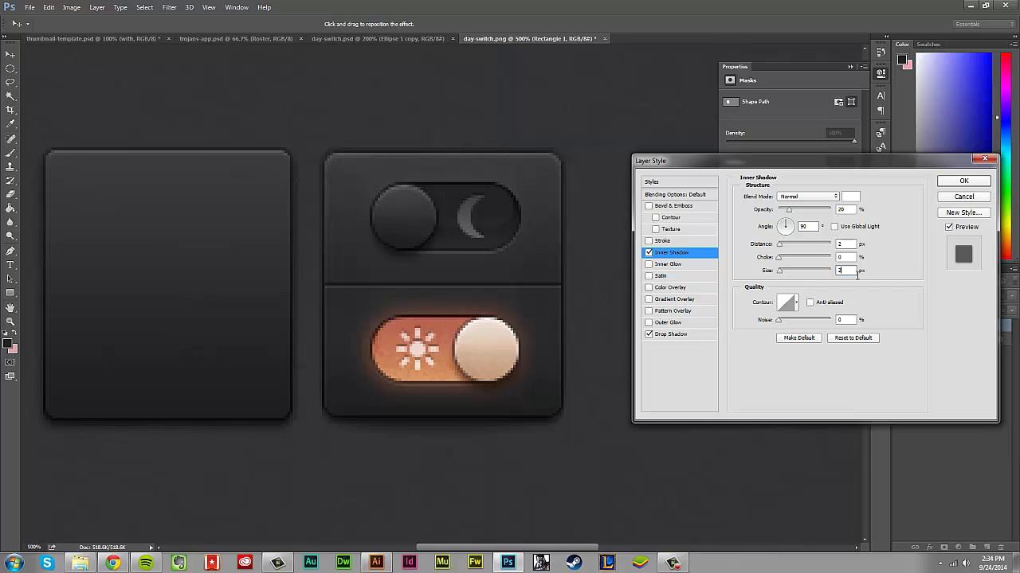
Set inner shadow opacity to 15% and distance to 2 px, then apply the layer styles.
double_click(843, 209)
text(15)
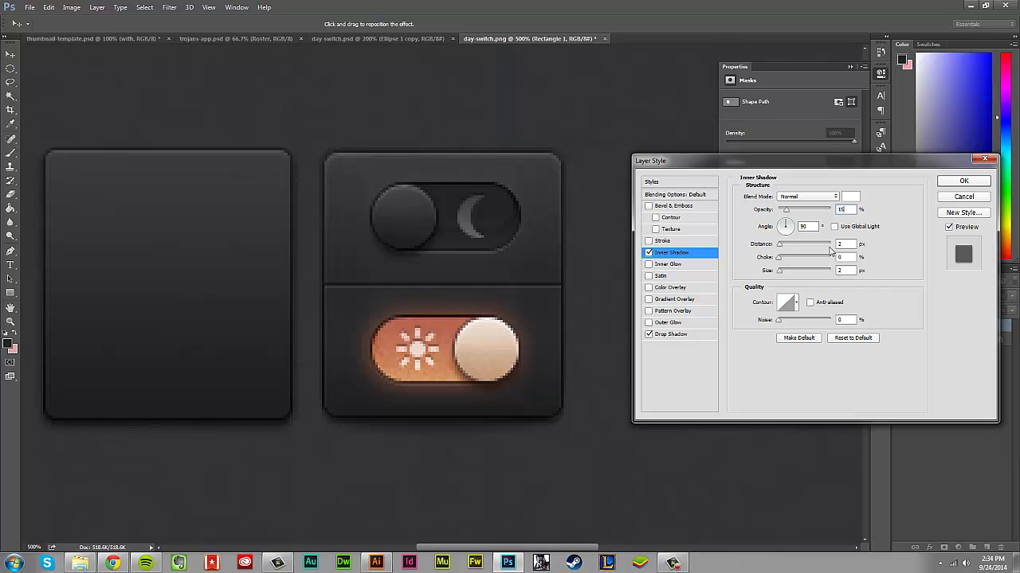
click(833, 226)
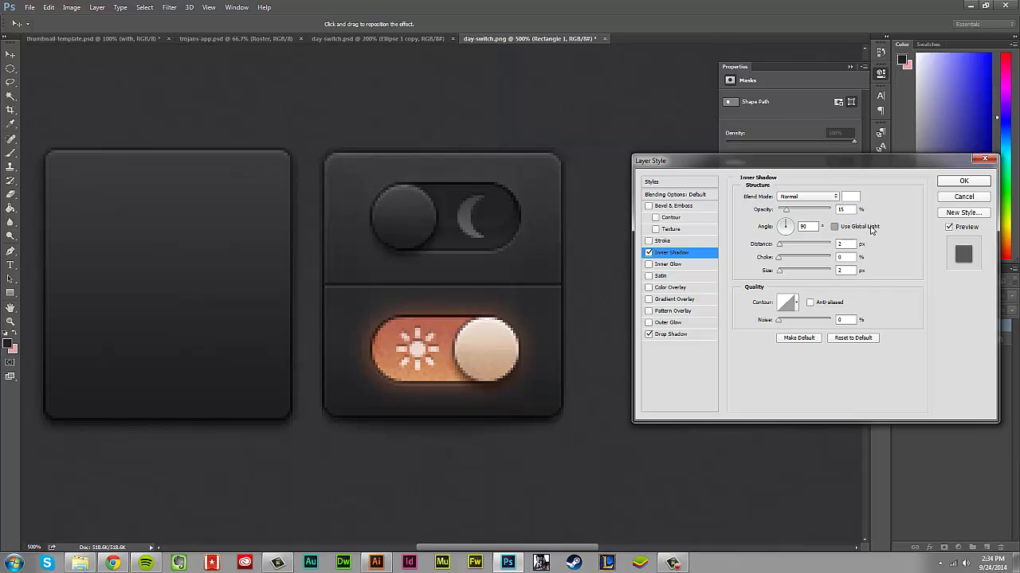
click(834, 226)
double_click(853, 245)
text(2)
click(964, 181)
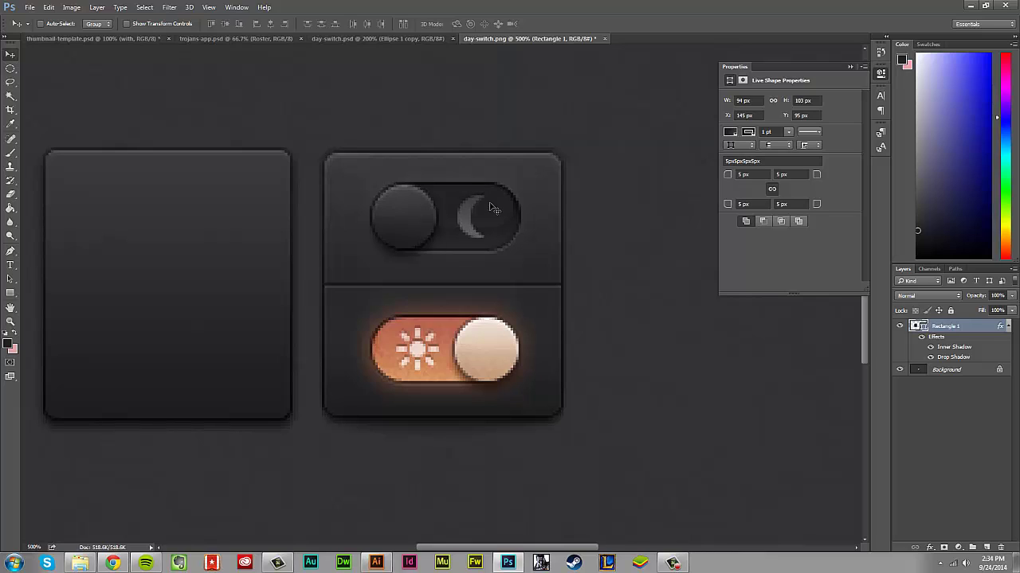
Draw a white rounded rectangle on a new layer over the dark toggle.
click(1008, 327)
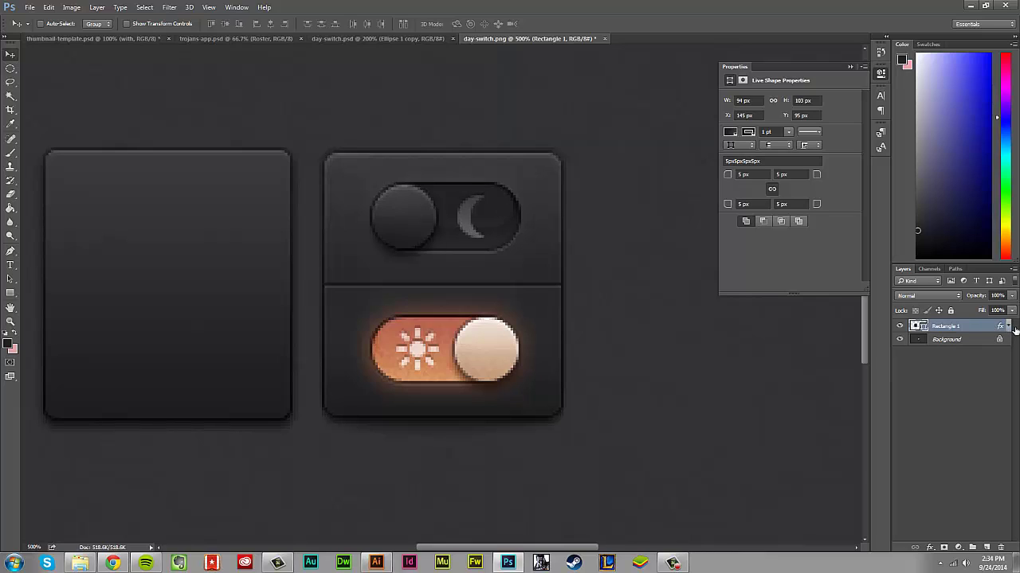
right_click(476, 226)
click(6, 293)
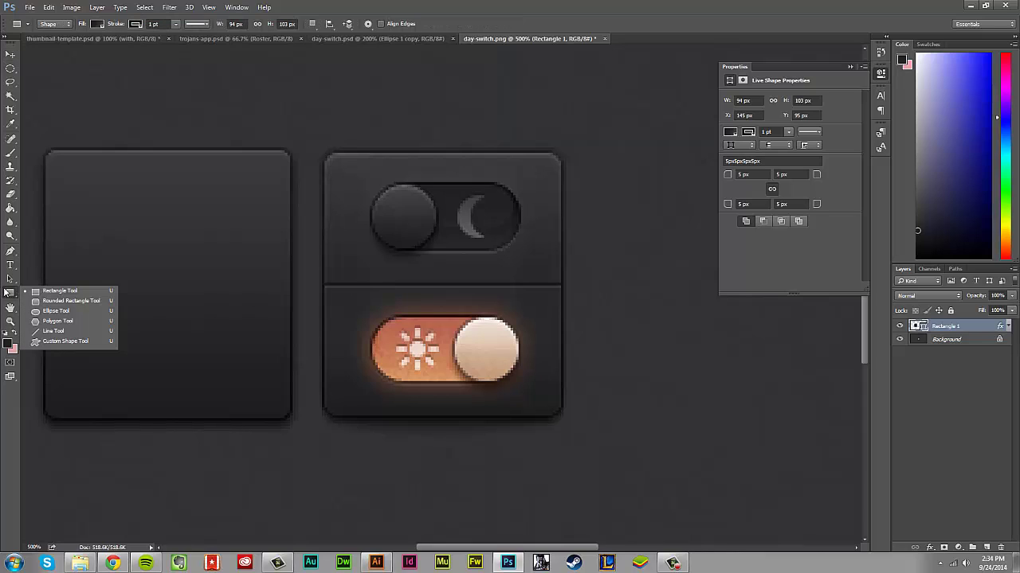
click(56, 302)
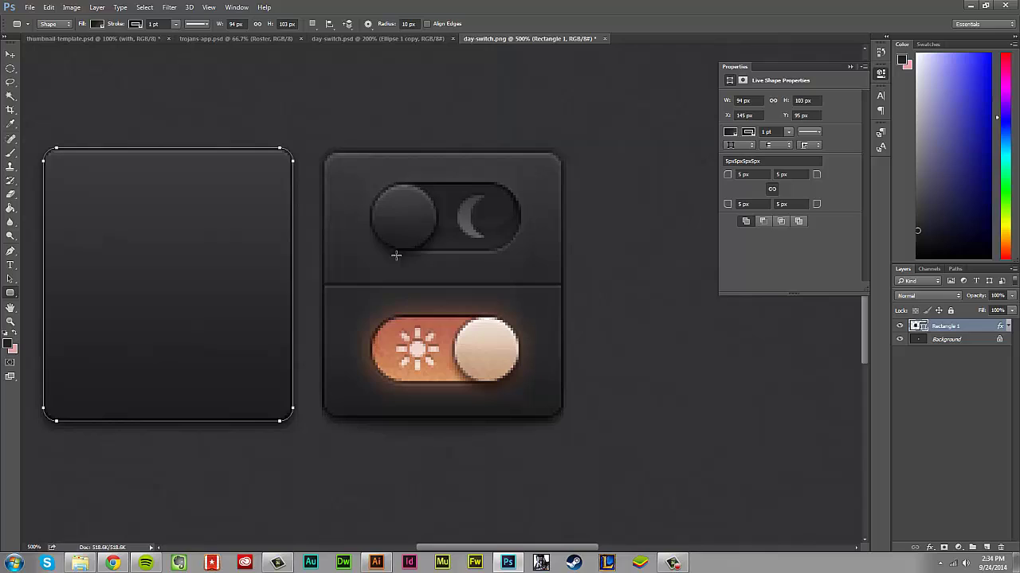
click(992, 548)
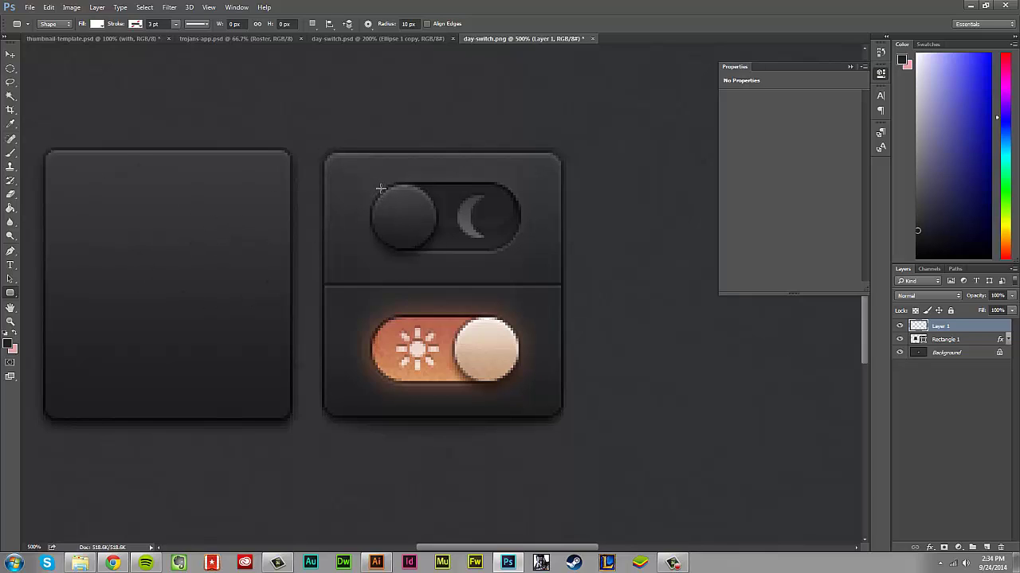
drag(381, 188, 522, 252)
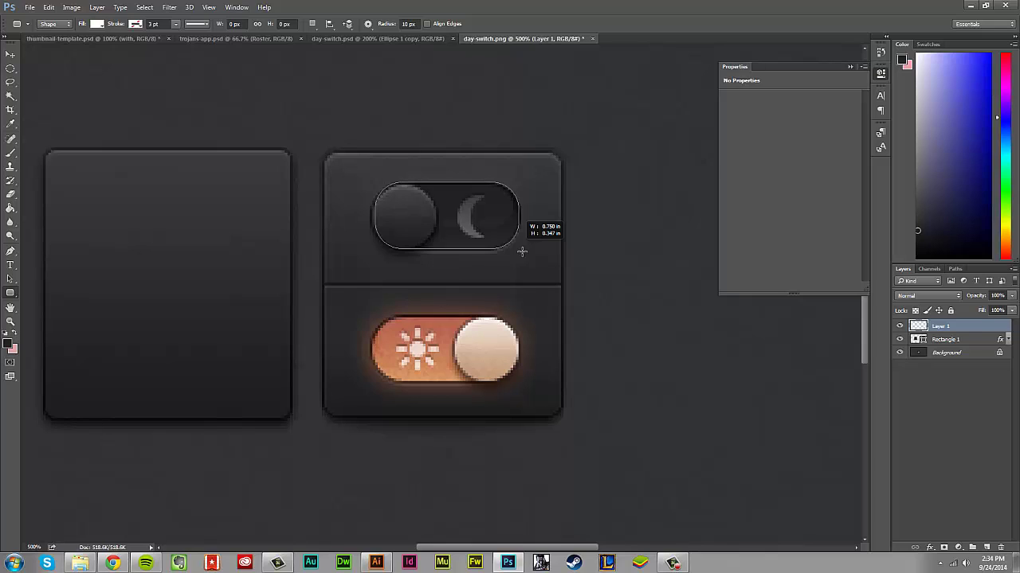
drag(522, 252, 518, 250)
Widen the rectangle slightly, apply the transform, and move it beside the reference card.
click(11, 52)
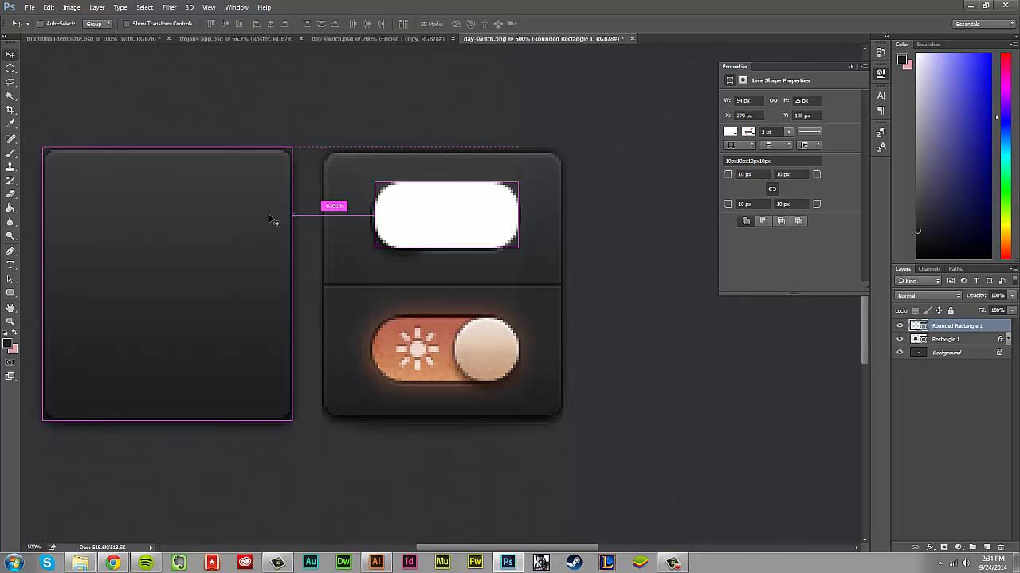
key(ctrl+t)
drag(380, 221, 377, 221)
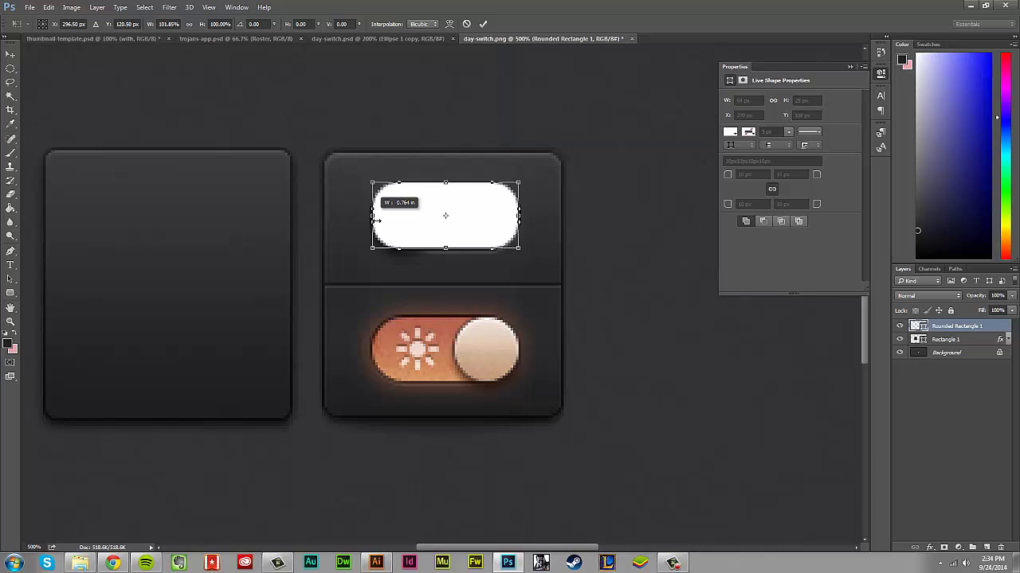
click(10, 52)
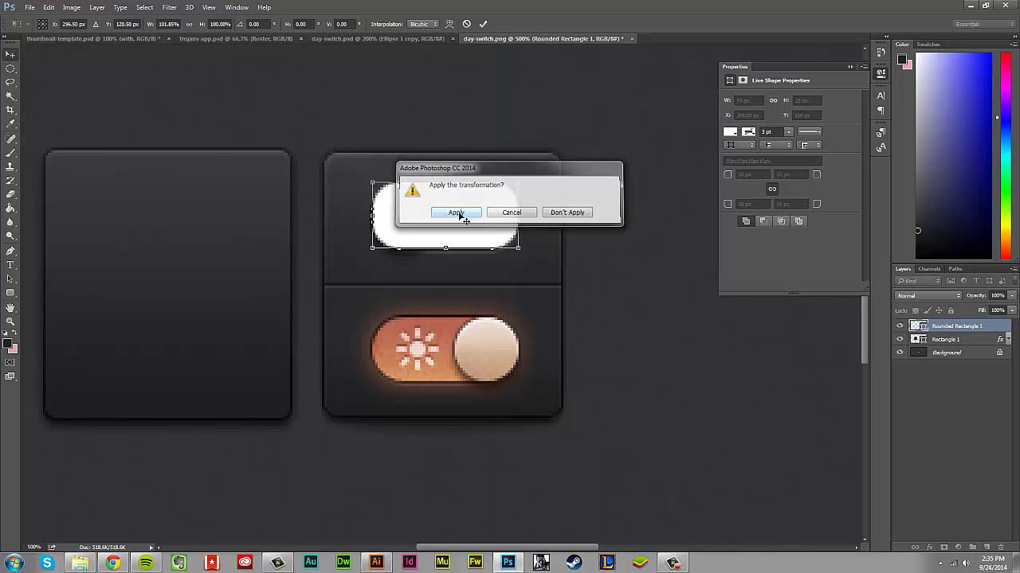
click(450, 212)
mouse_move(455, 215)
mouse_down()
mouse_move(467, 278)
mouse_move(640, 161)
mouse_move(650, 178)
mouse_move(638, 182)
mouse_up()
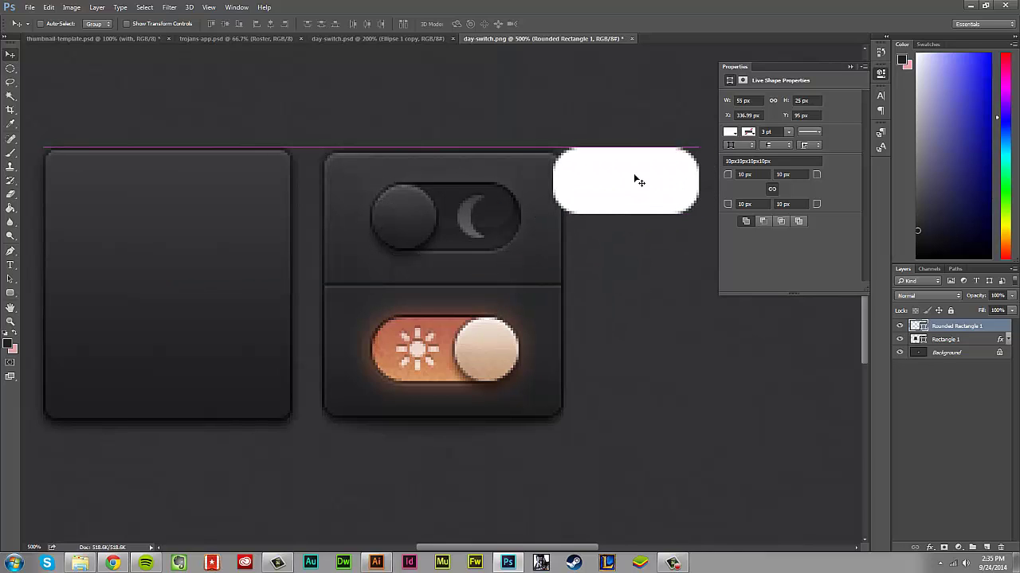
Fill the pill with a gradient from a sampled dark grey to near-black.
click(730, 132)
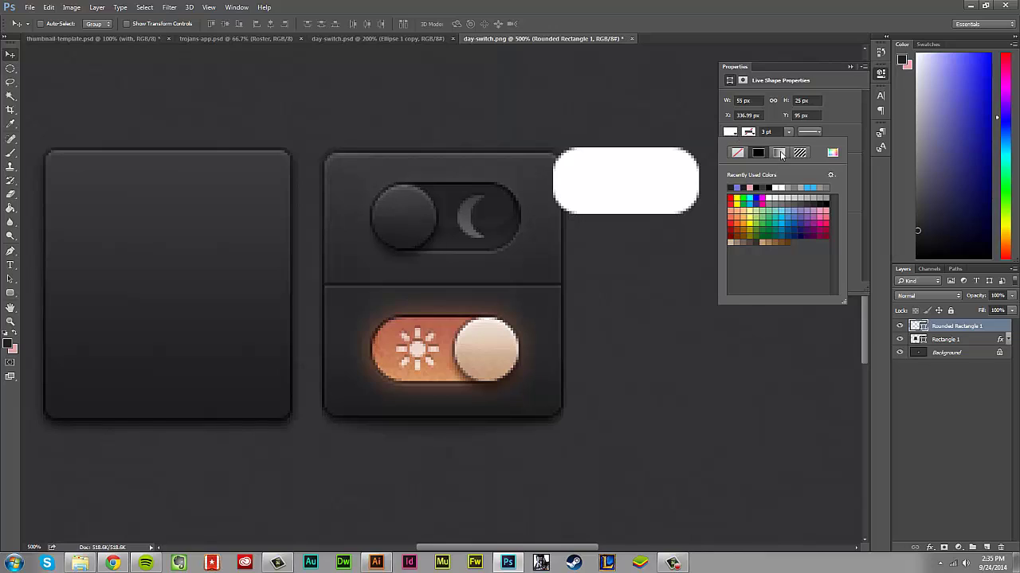
click(781, 154)
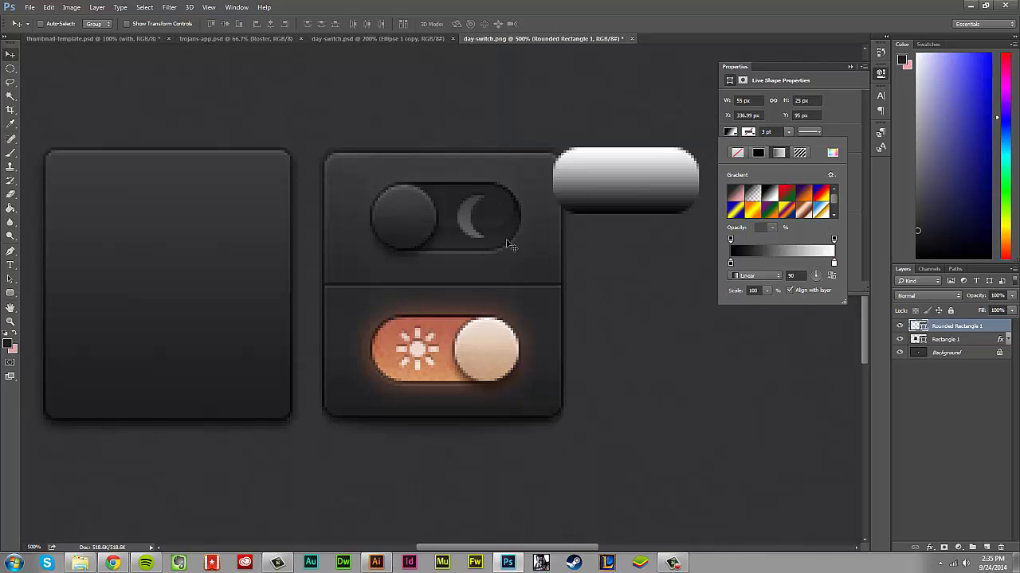
double_click(731, 264)
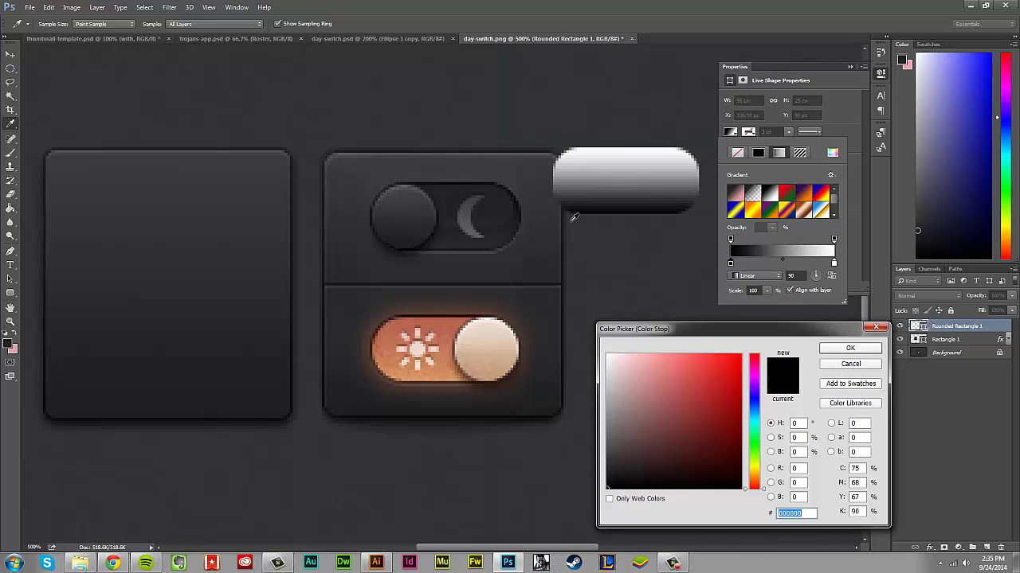
click(490, 253)
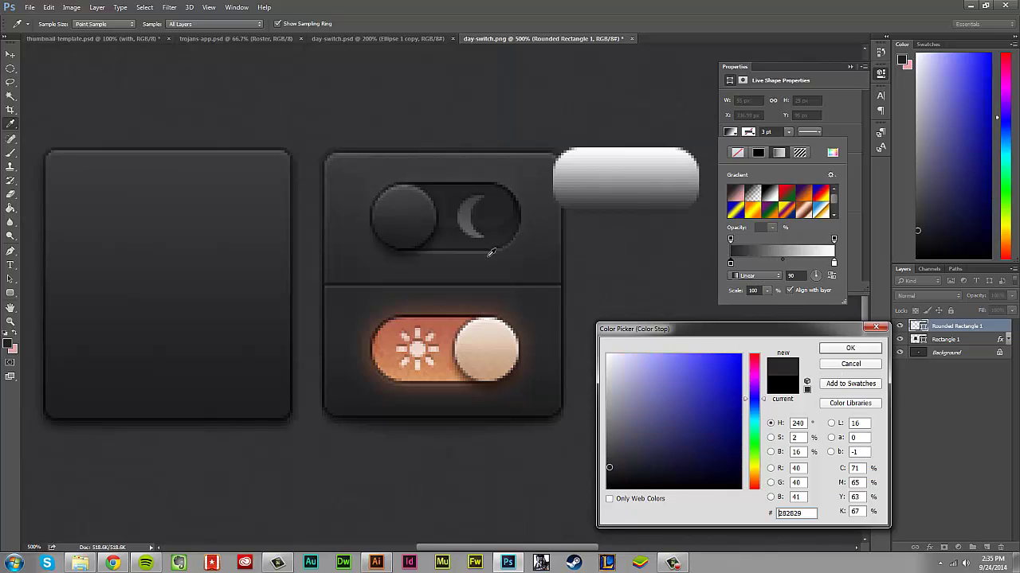
click(842, 350)
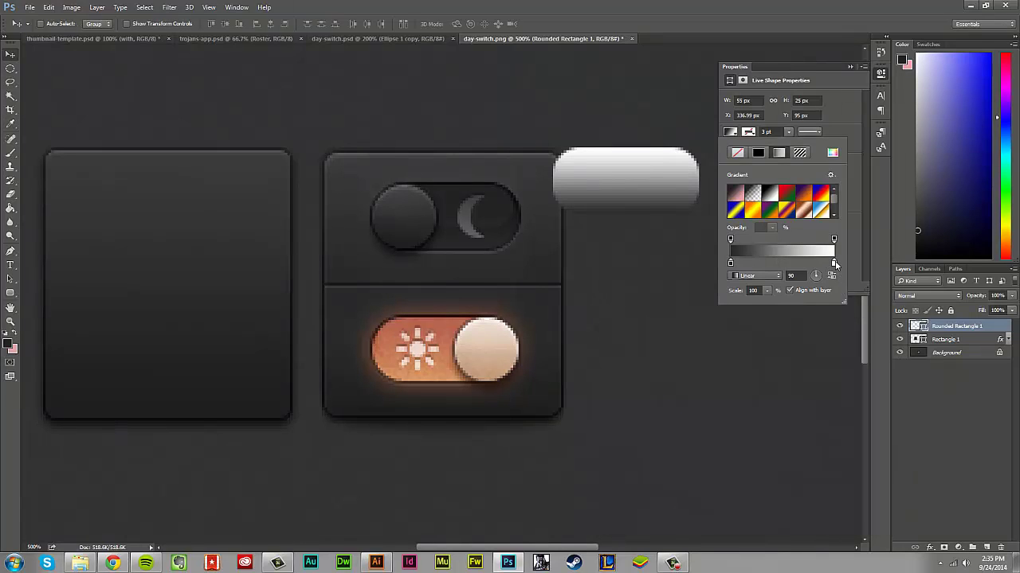
double_click(833, 263)
click(520, 214)
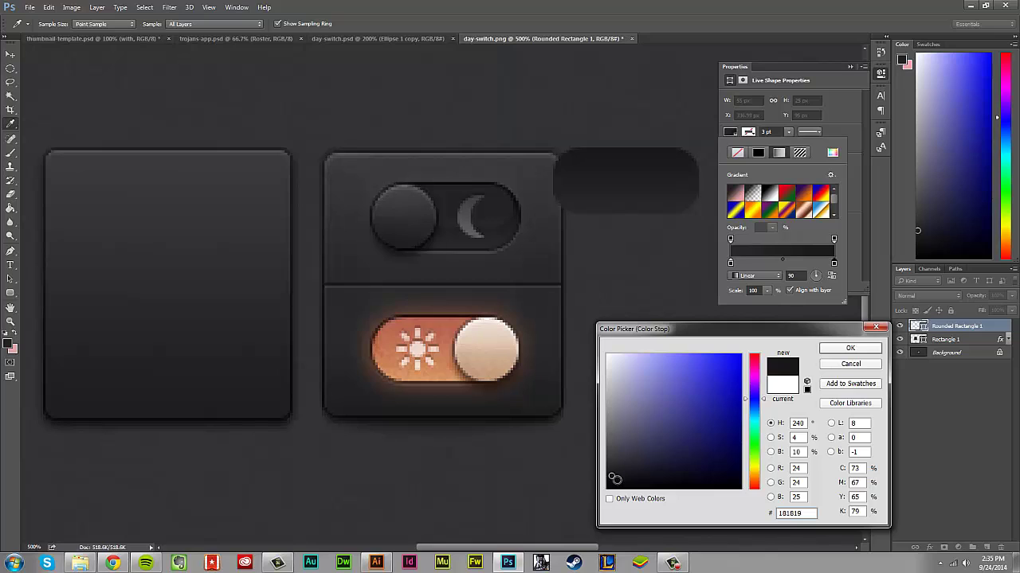
drag(617, 476, 612, 483)
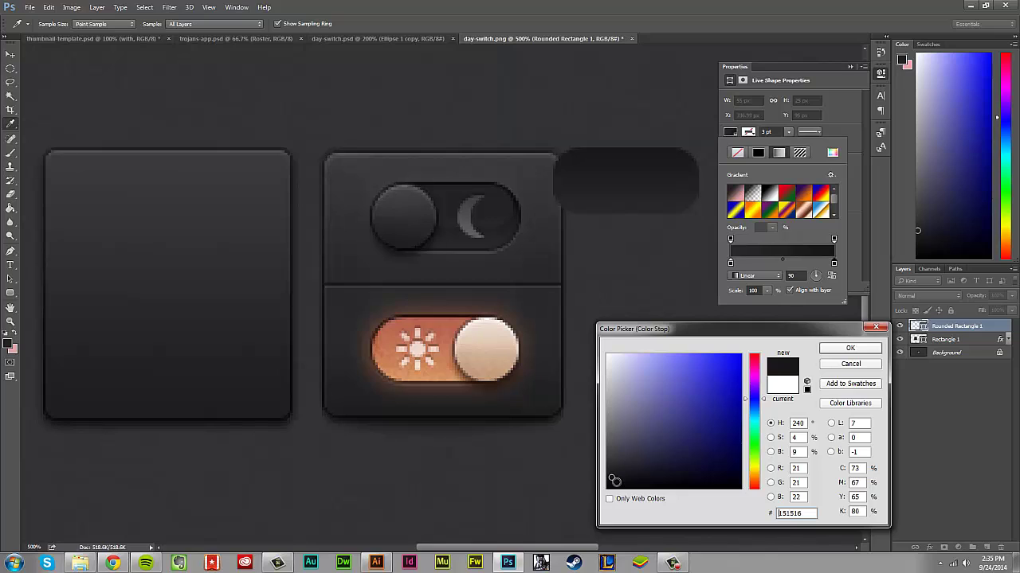
click(829, 348)
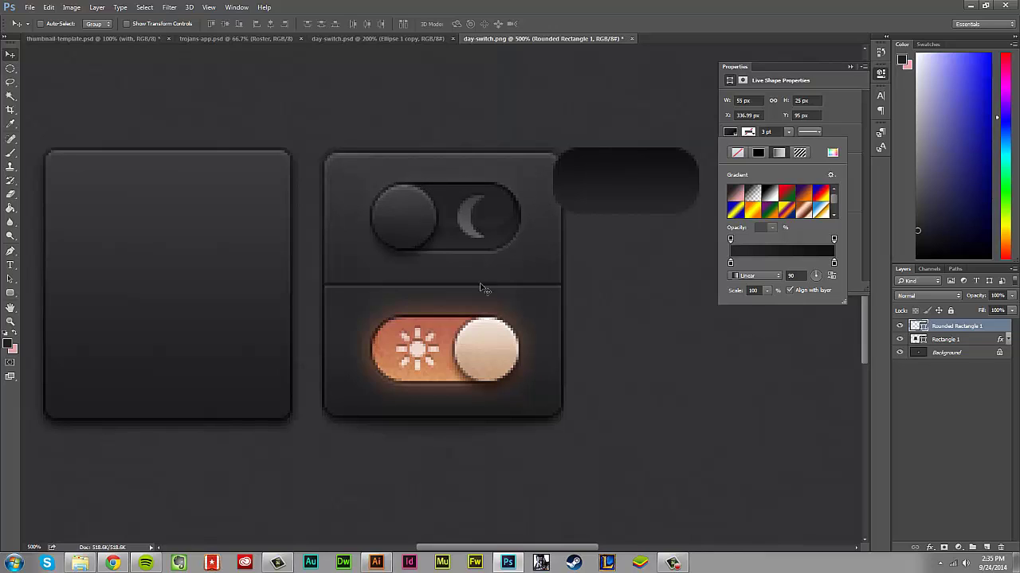
Give the pill a 1 pt dark grey-to-near-black gradient outline.
click(757, 152)
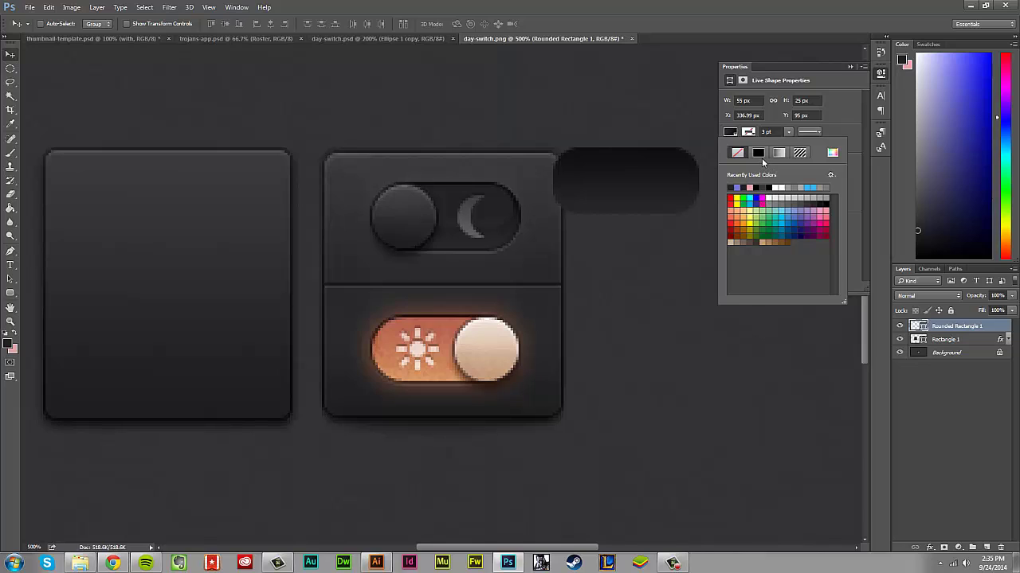
click(780, 153)
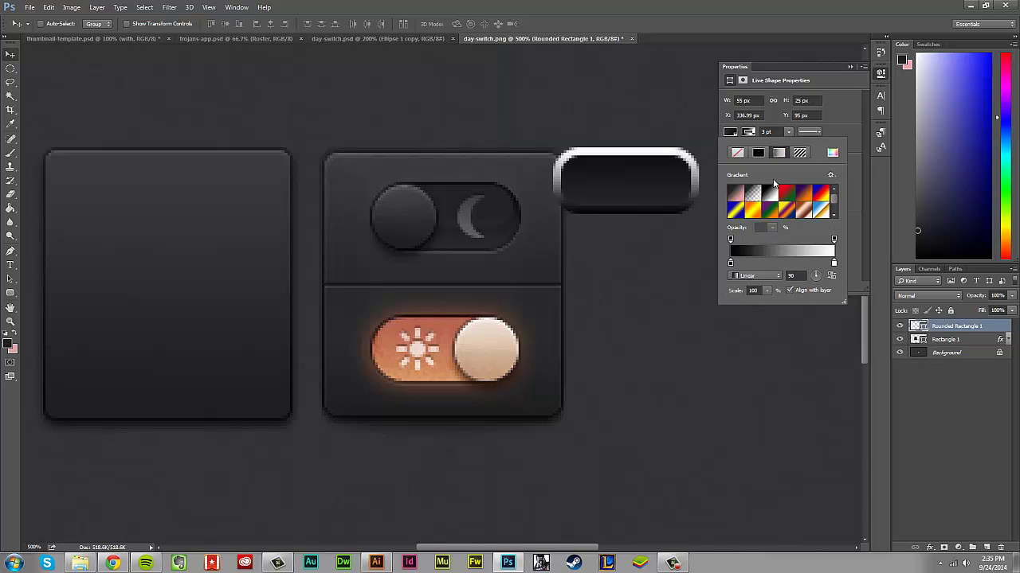
double_click(730, 263)
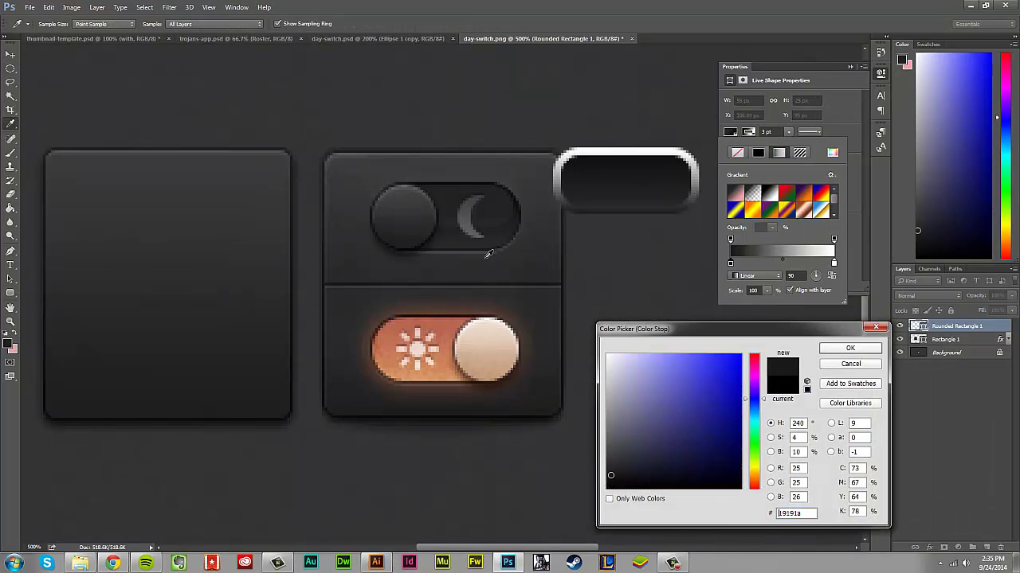
click(867, 349)
double_click(833, 262)
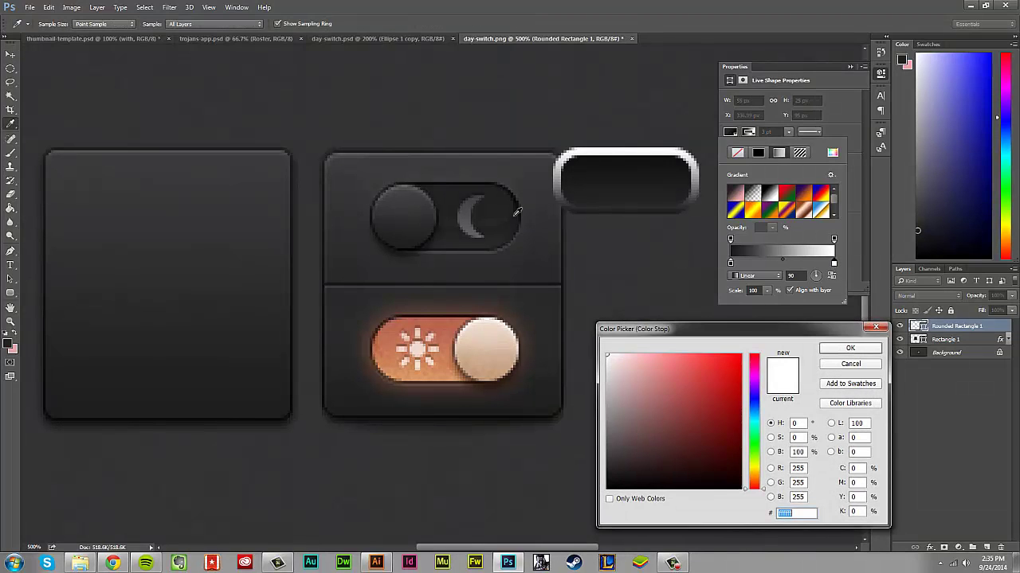
click(481, 189)
click(865, 348)
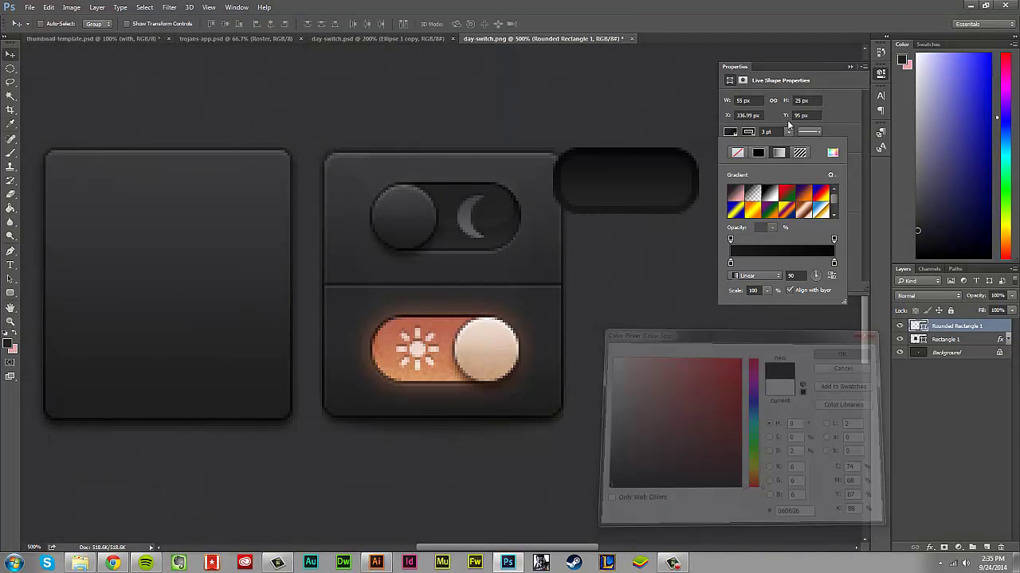
click(767, 132)
text(4)
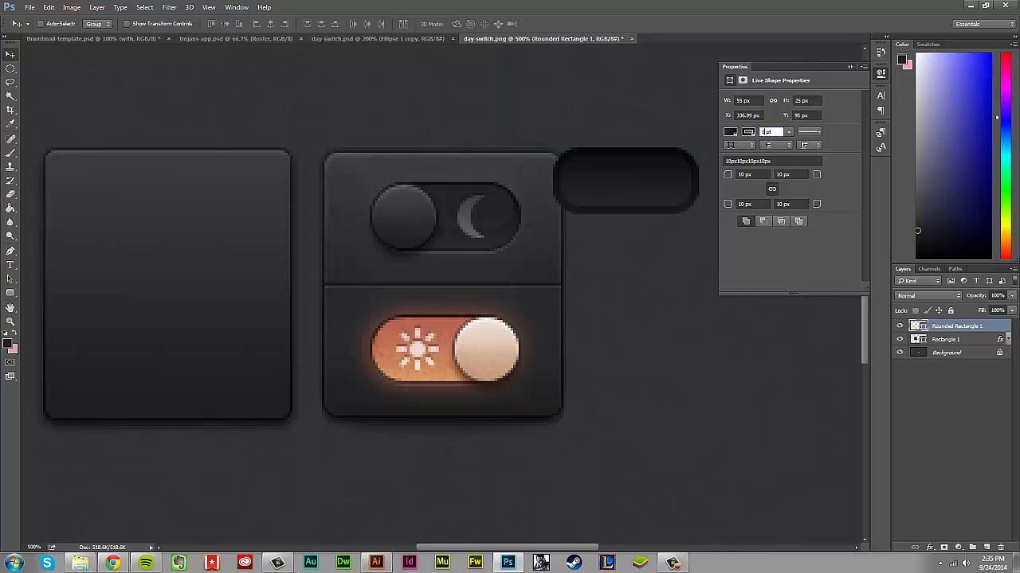
key(Tab)
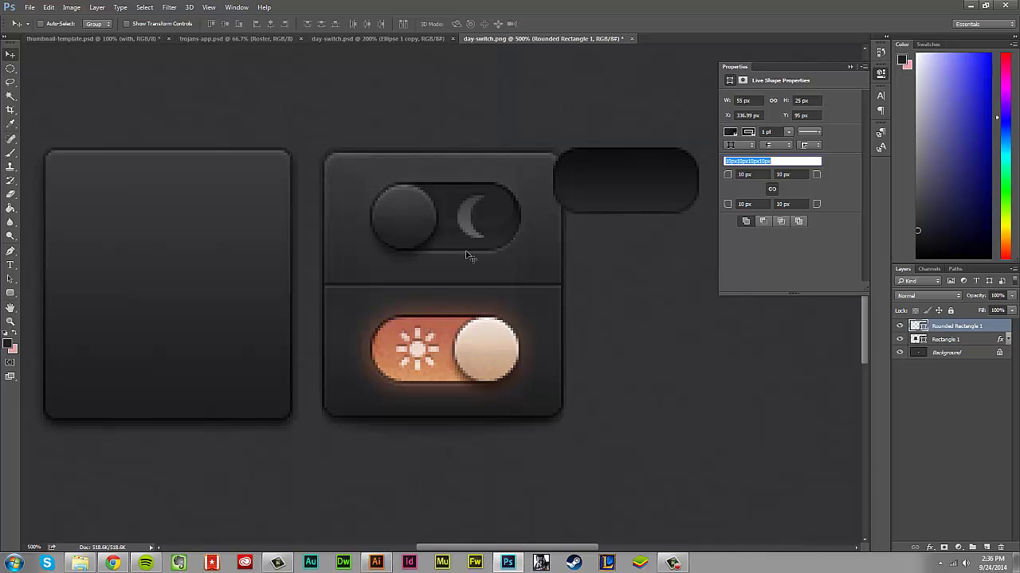
Add a white (ffffff) drop shadow to the pill, angled straight down at 90°.
double_click(992, 328)
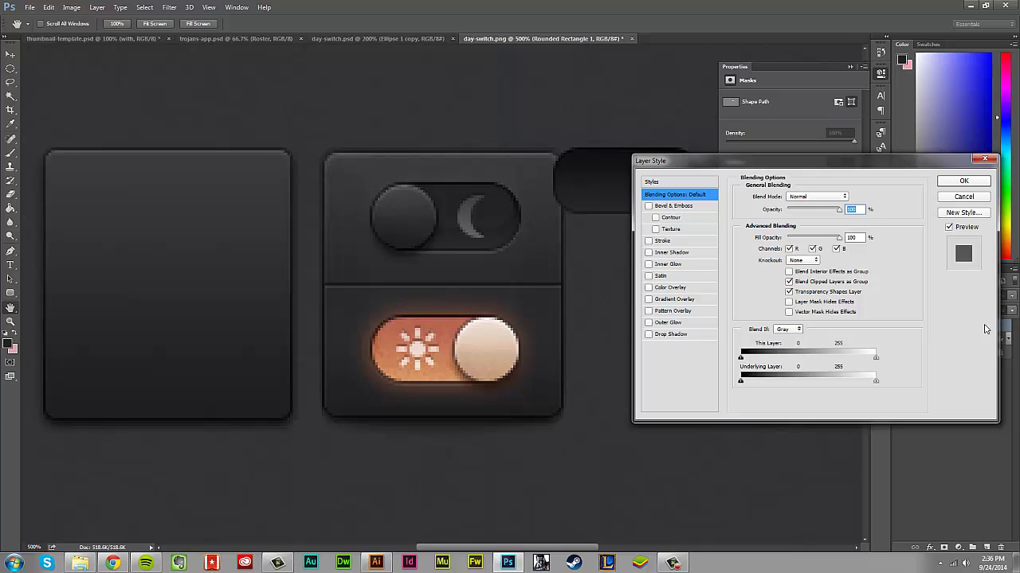
click(669, 335)
drag(706, 164, 794, 272)
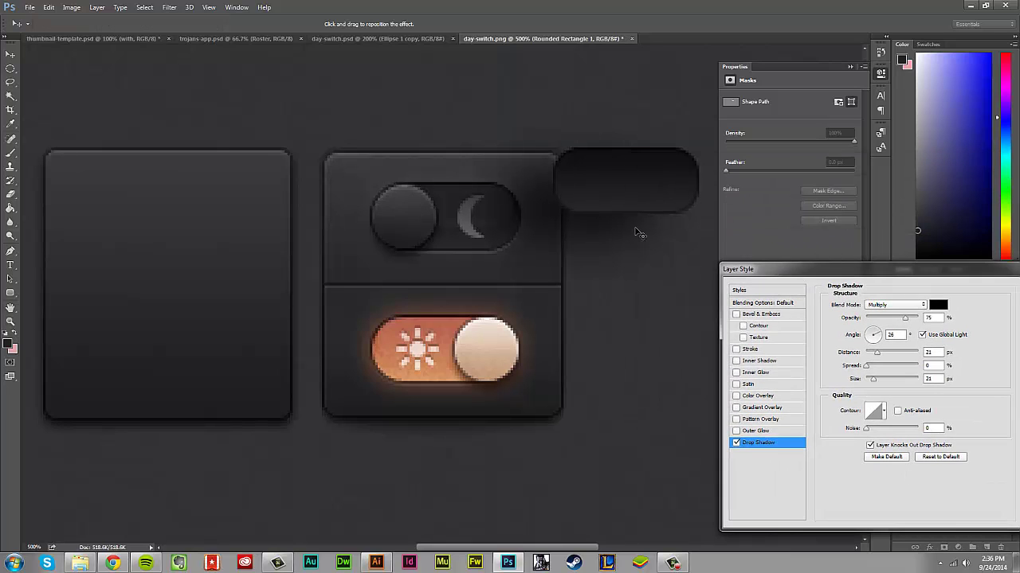
drag(883, 336, 872, 325)
click(937, 305)
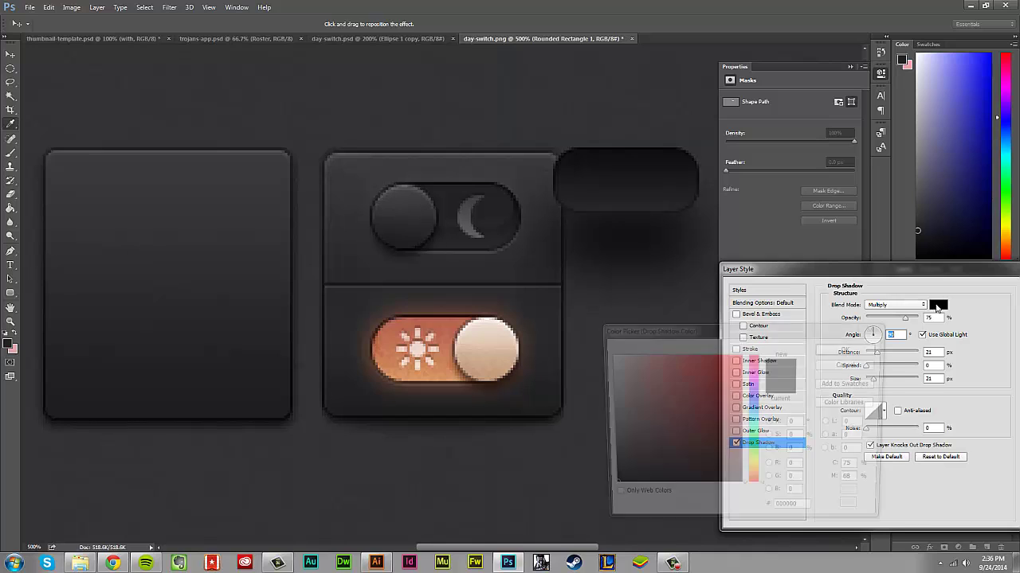
text(ffffff)
click(852, 351)
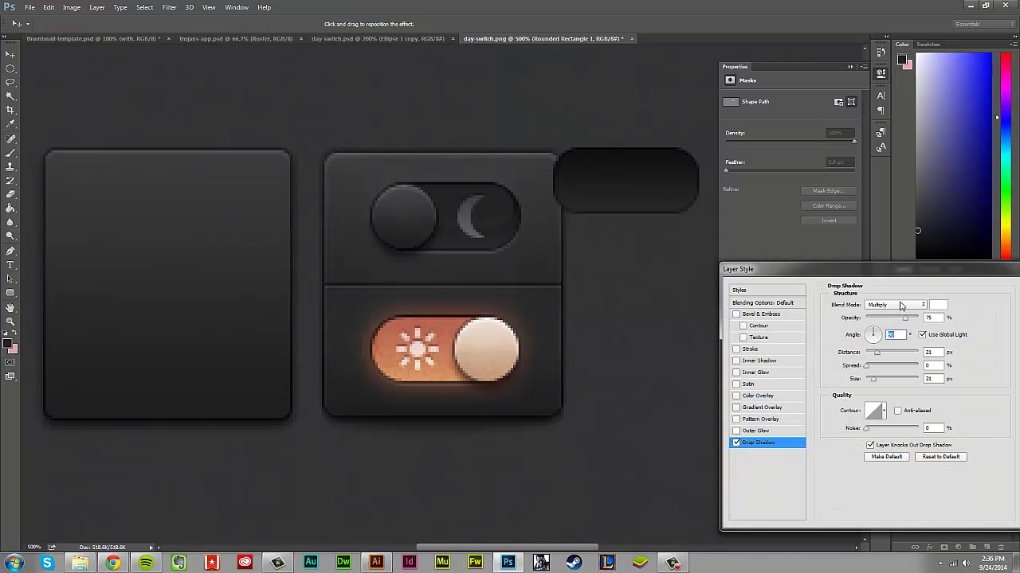
Set the shadow to Normal, 15% opacity, 1 px distance and 2 px size, and apply it.
click(901, 305)
click(872, 313)
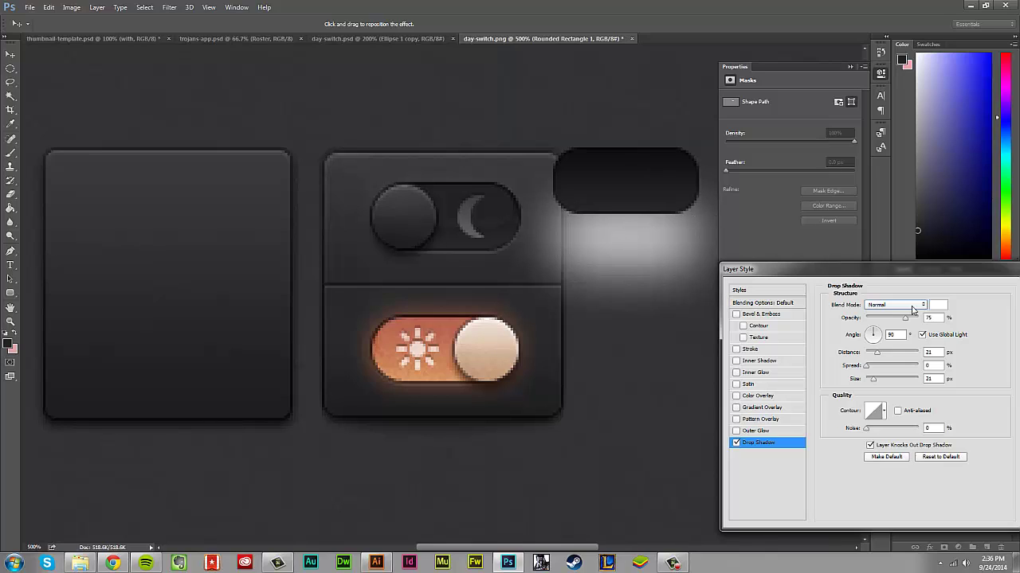
click(873, 319)
text(15)
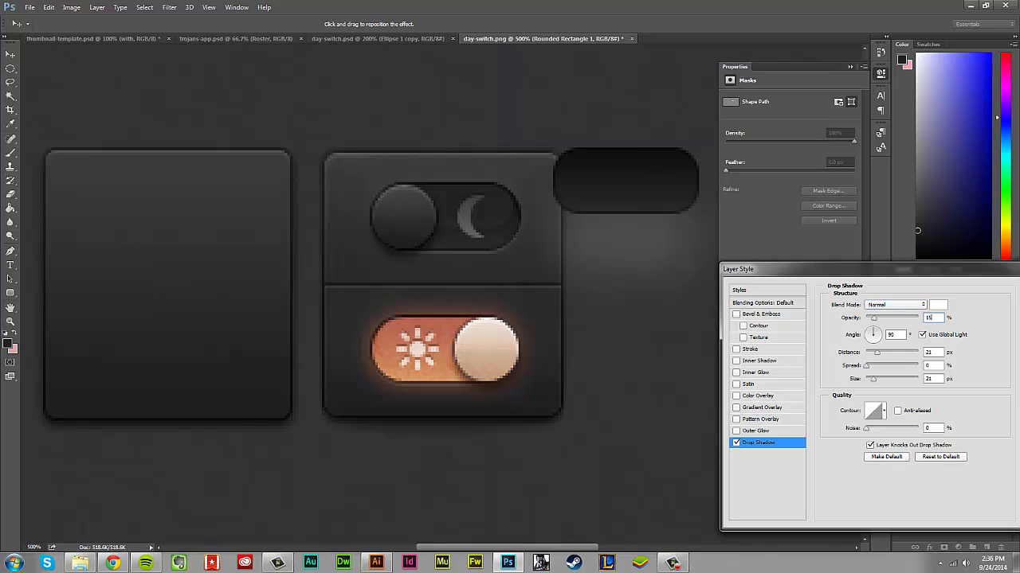
key(Tab)
key(Tab)
text(2)
key(Tab)
text(2)
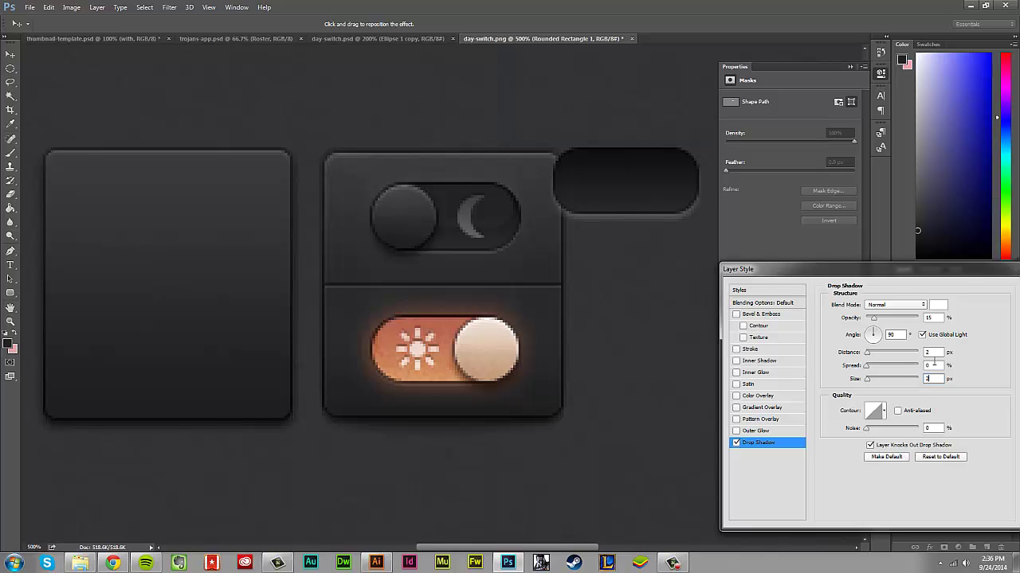
double_click(929, 352)
text(1)
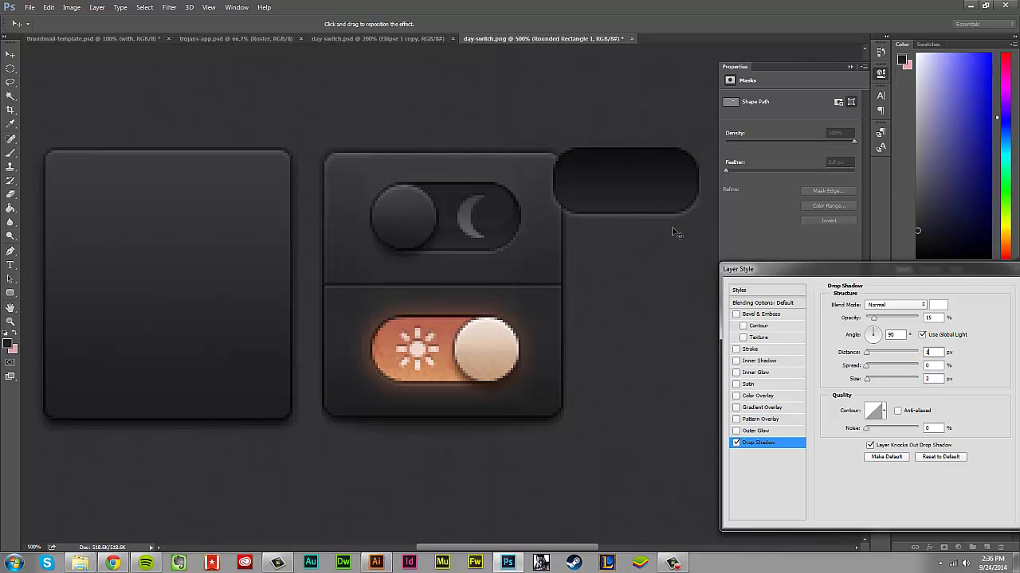
click(932, 379)
drag(930, 270, 778, 241)
click(898, 260)
drag(631, 184, 164, 223)
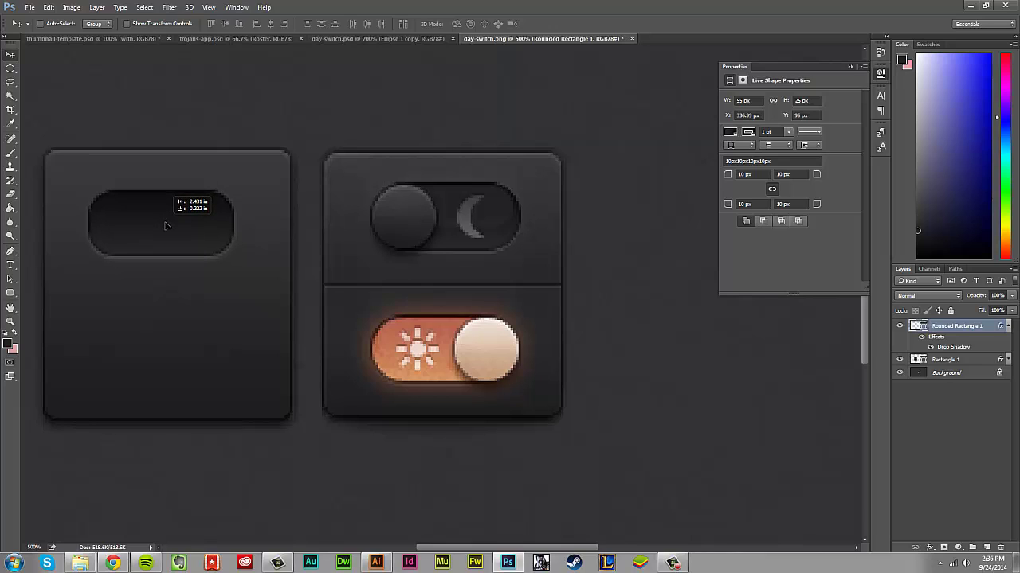
mouse_move(163, 223)
mouse_down()
mouse_move(184, 218)
mouse_move(165, 240)
mouse_up()
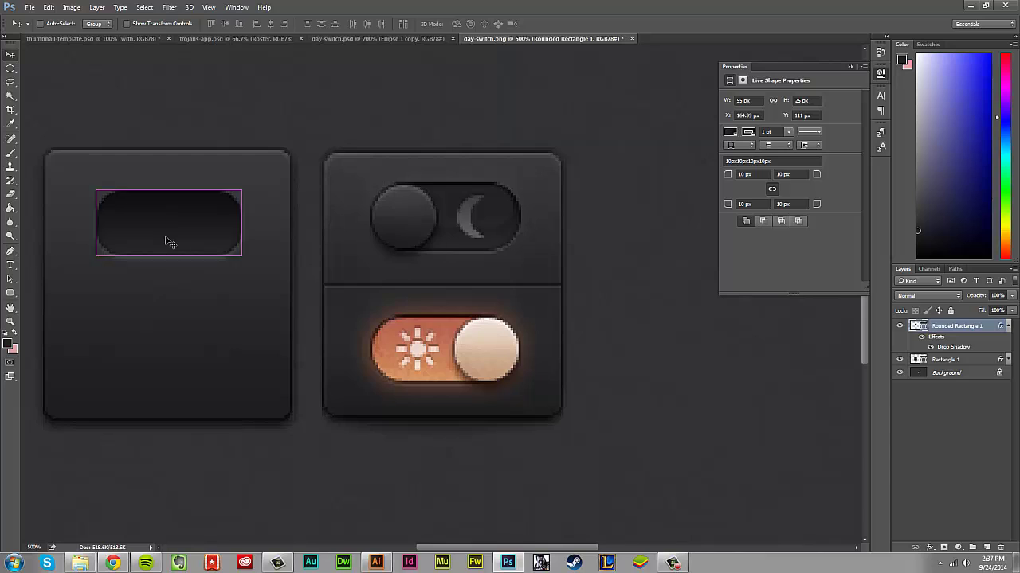
key(ctrl+minus)
key(ctrl+minus)
key(ctrl+minus)
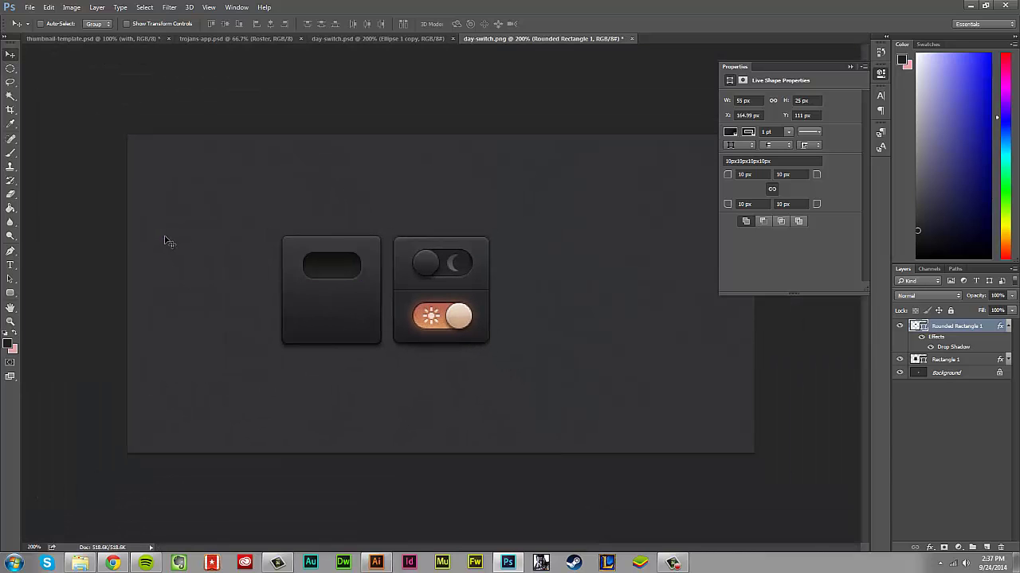
key(ctrl+plus)
key(ctrl+plus)
key(ctrl+plus)
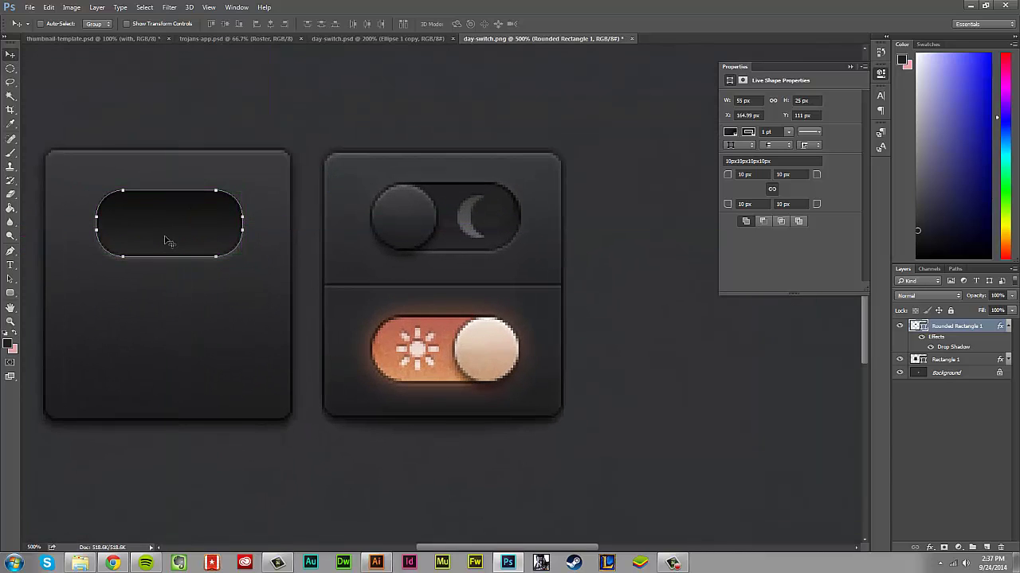
double_click(996, 329)
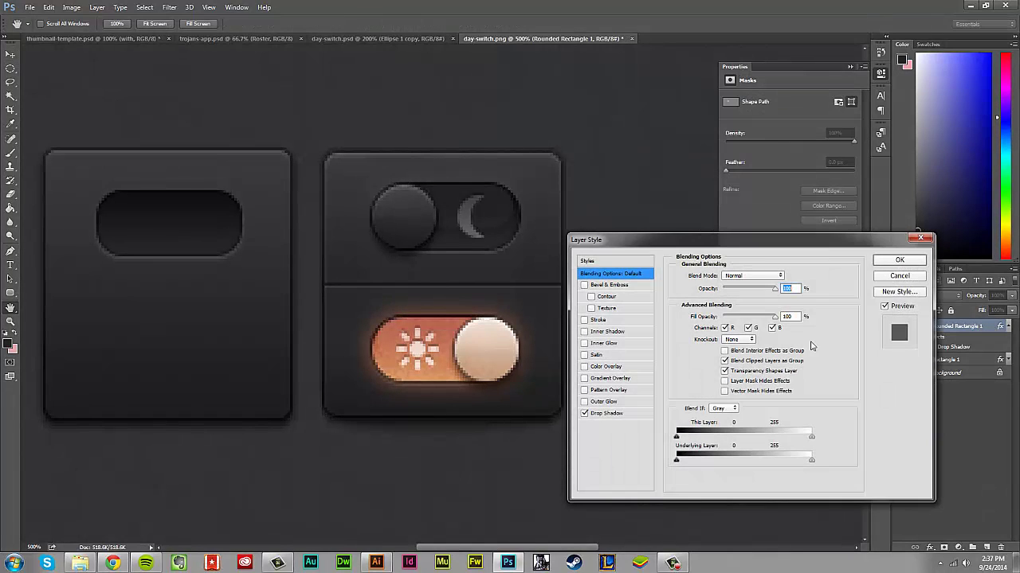
click(626, 412)
click(788, 288)
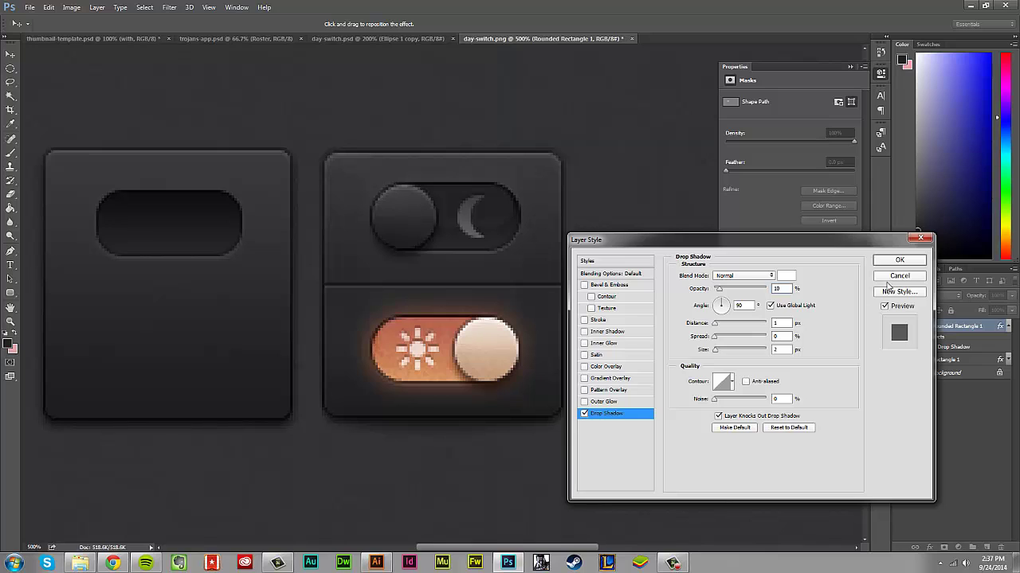
click(884, 260)
key(ctrl+minus)
key(ctrl+minus)
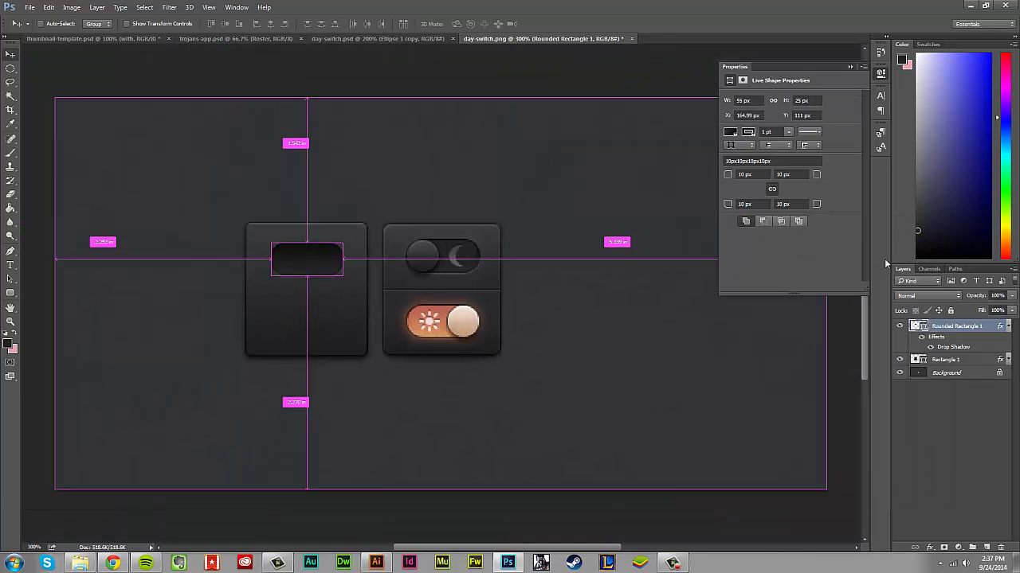
key(ctrl+minus)
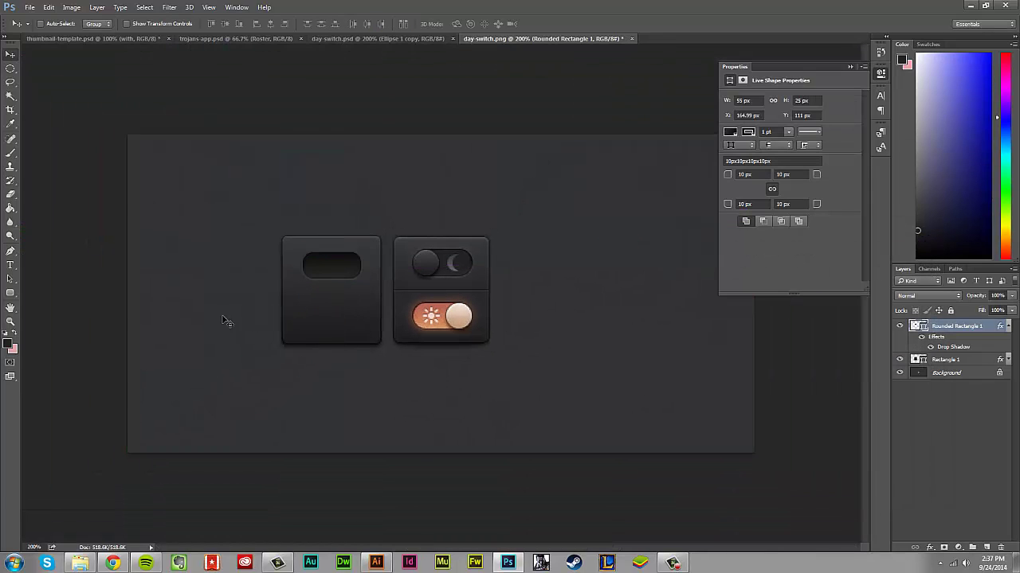
Draw a white circle on a new layer over the upper switch's dark knob.
key(ctrl+plus)
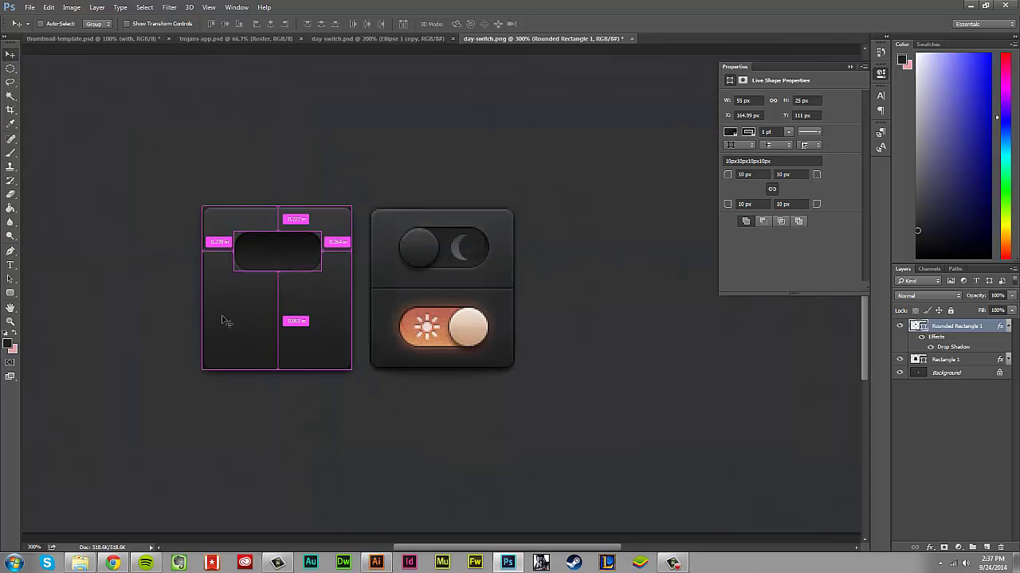
key(ctrl+plus)
key(ctrl+plus)
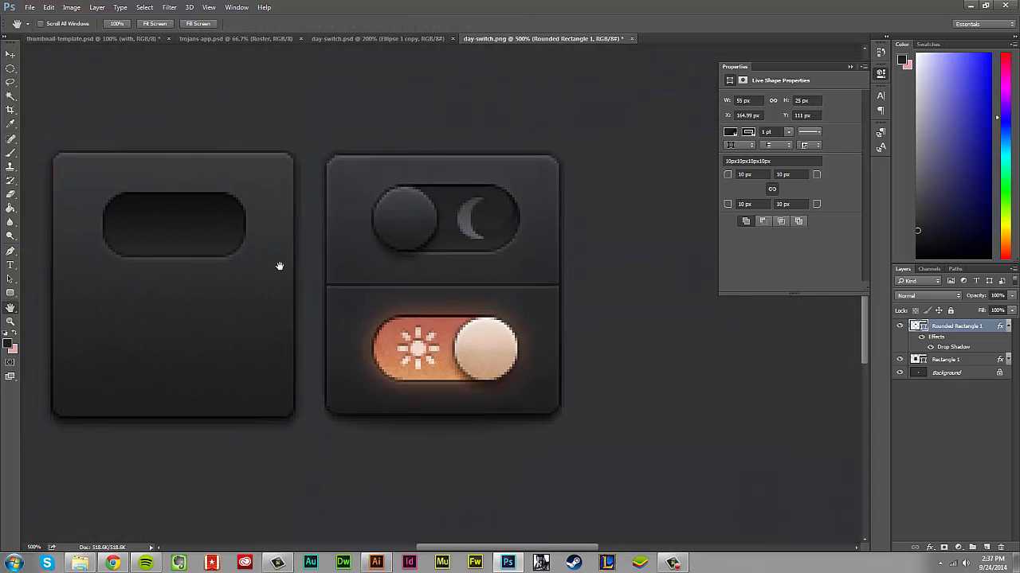
mouse_move(278, 266)
mouse_down()
mouse_move(207, 263)
mouse_move(446, 263)
mouse_move(446, 216)
mouse_move(441, 225)
mouse_up()
click(12, 55)
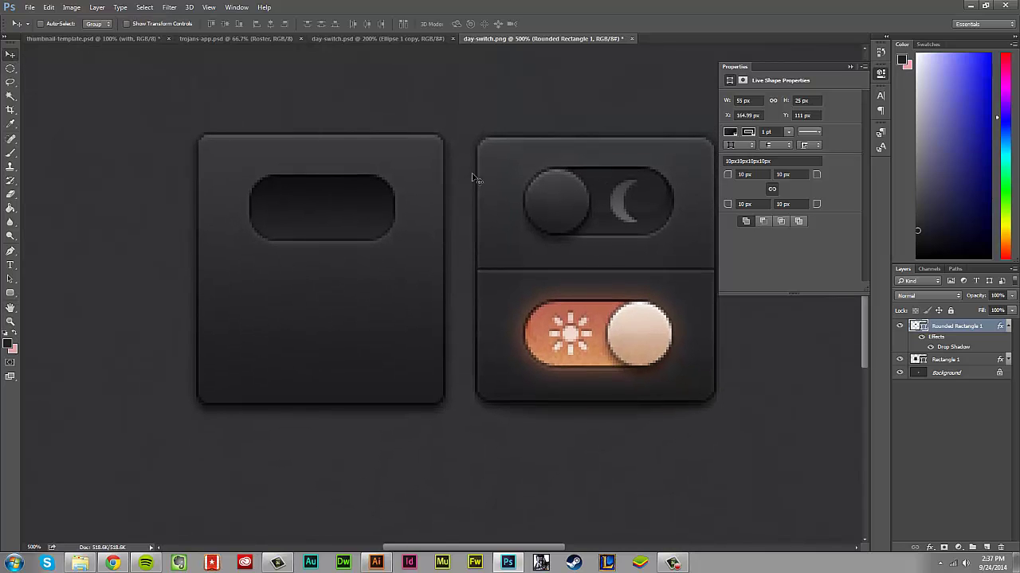
right_click(10, 293)
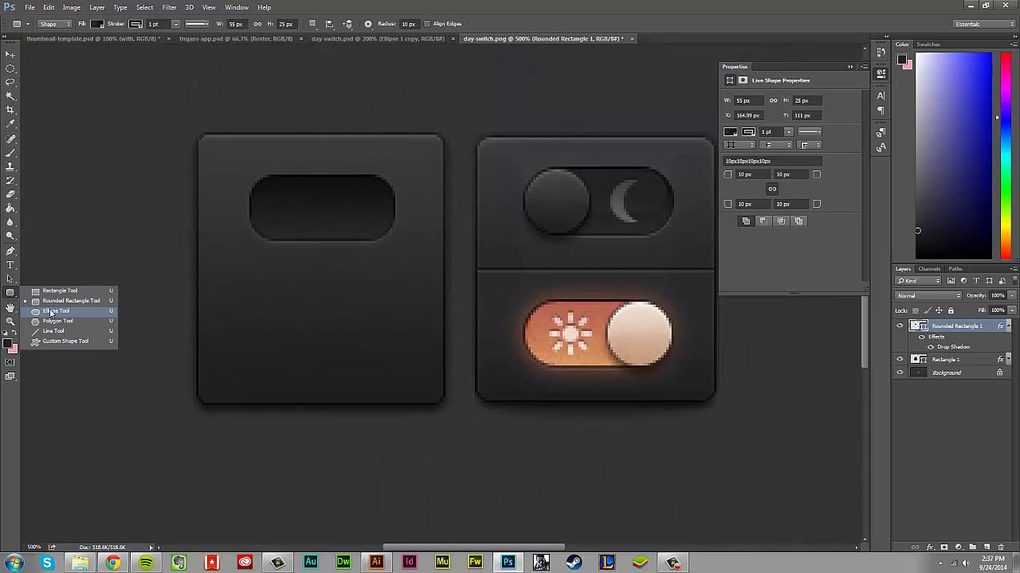
click(54, 314)
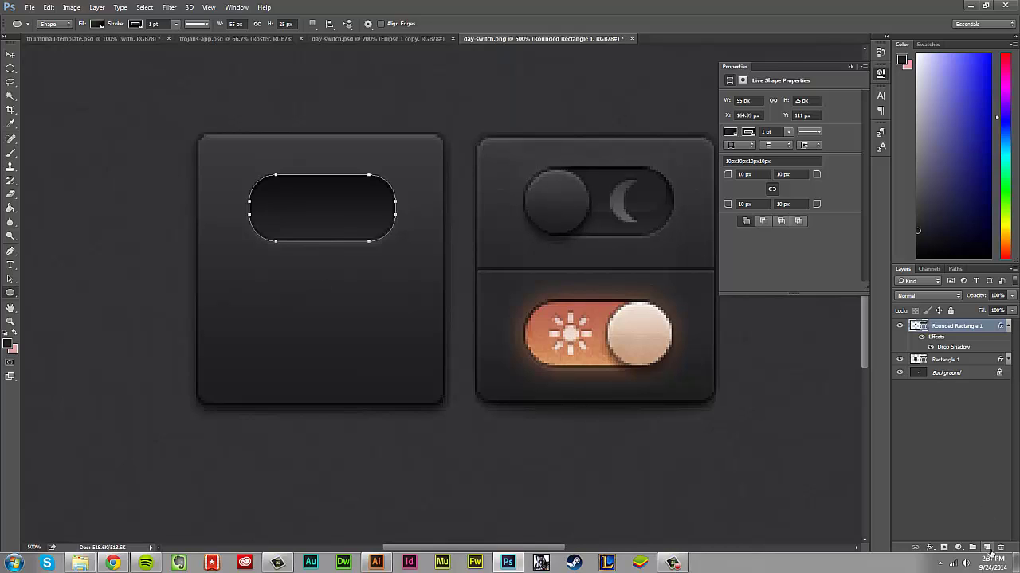
click(986, 547)
click(1009, 340)
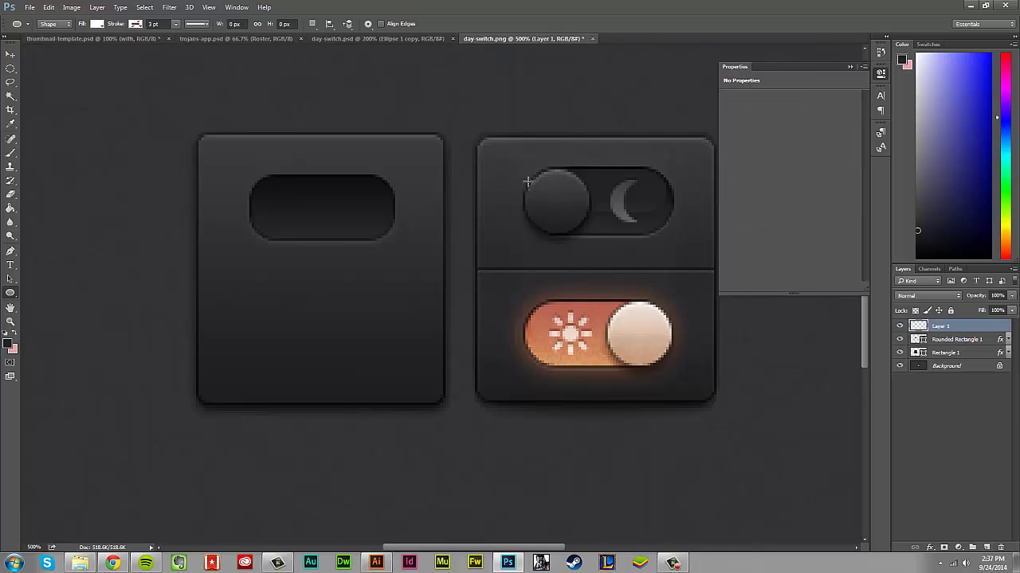
drag(526, 182, 605, 239)
Enlarge the circle slightly to about 25 × 24 px and move it down-left between the panels.
key(ctrl+t)
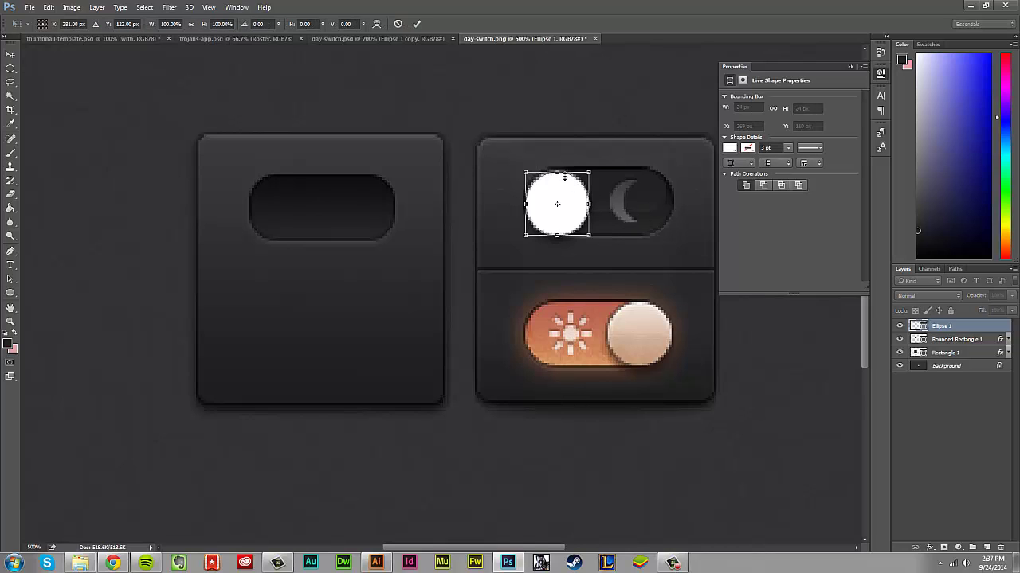
drag(556, 171, 557, 168)
drag(525, 205, 522, 204)
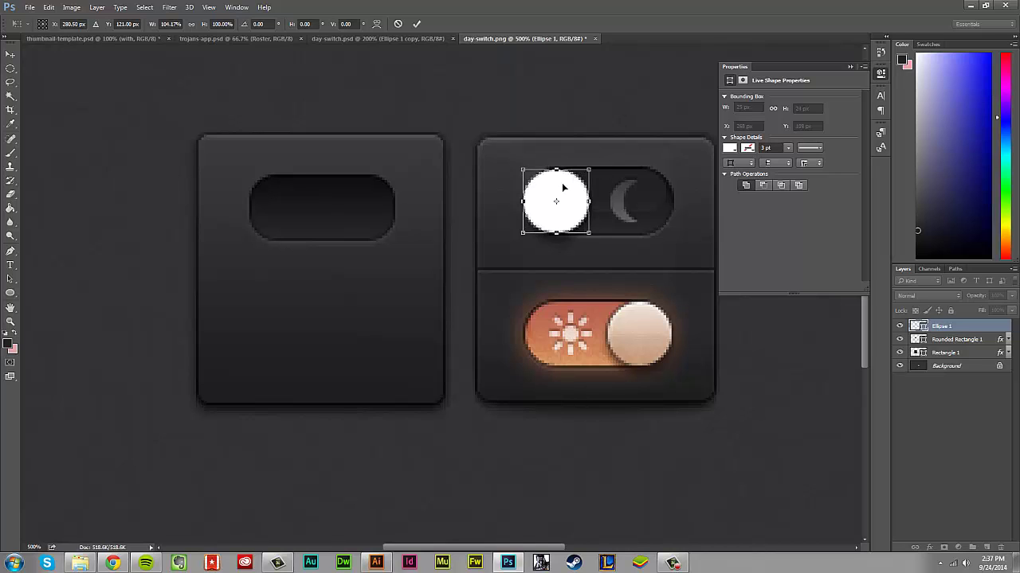
click(11, 54)
click(553, 212)
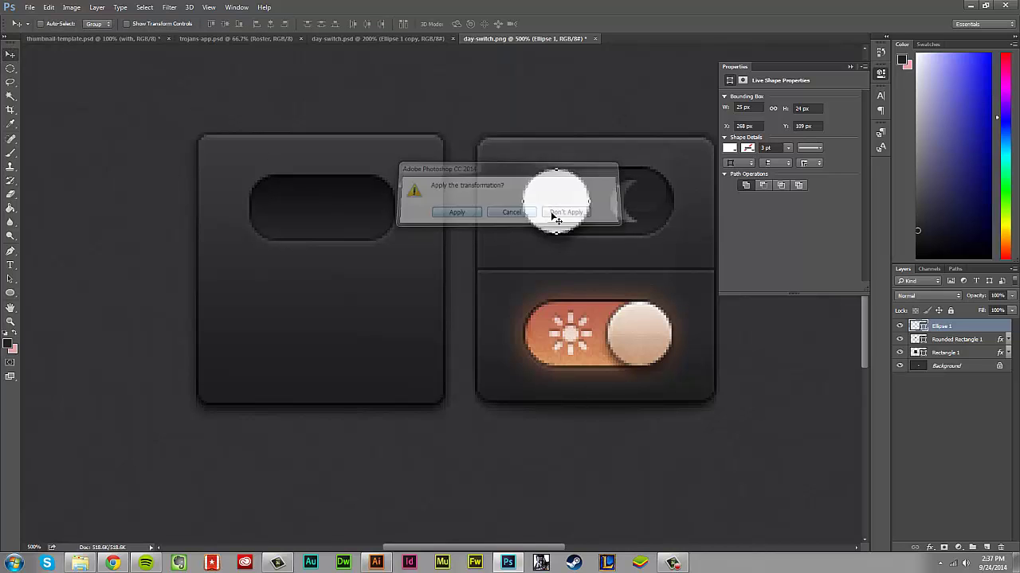
drag(532, 205, 489, 233)
Fill the circle with a gradient from #202021 to #4d4e4f.
click(730, 149)
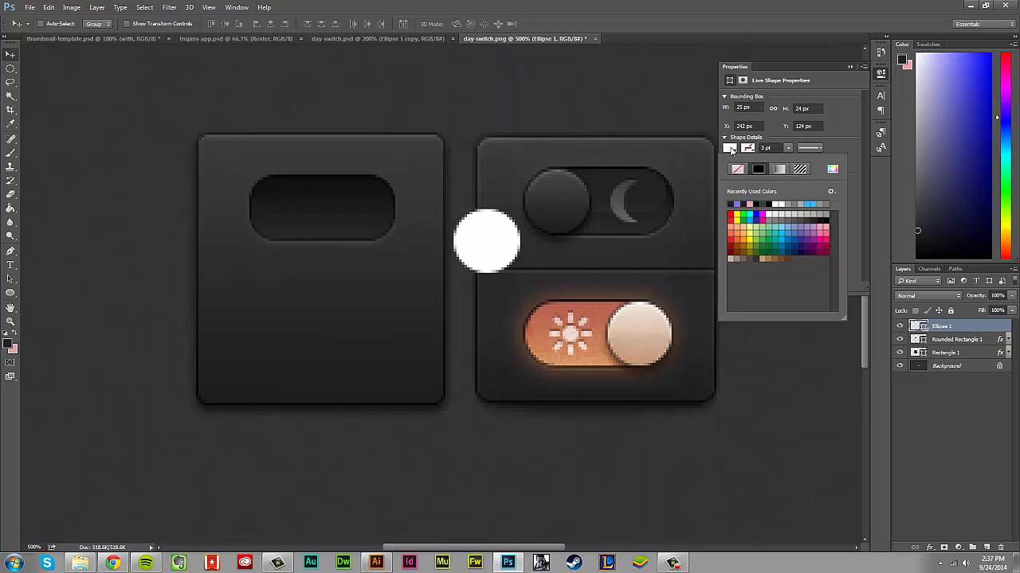
click(778, 170)
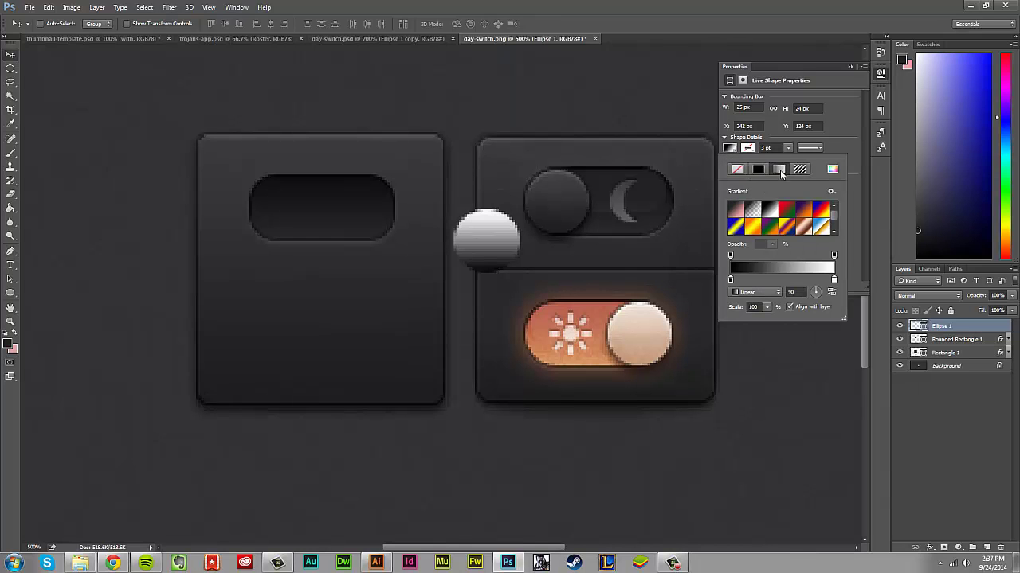
double_click(730, 280)
click(564, 235)
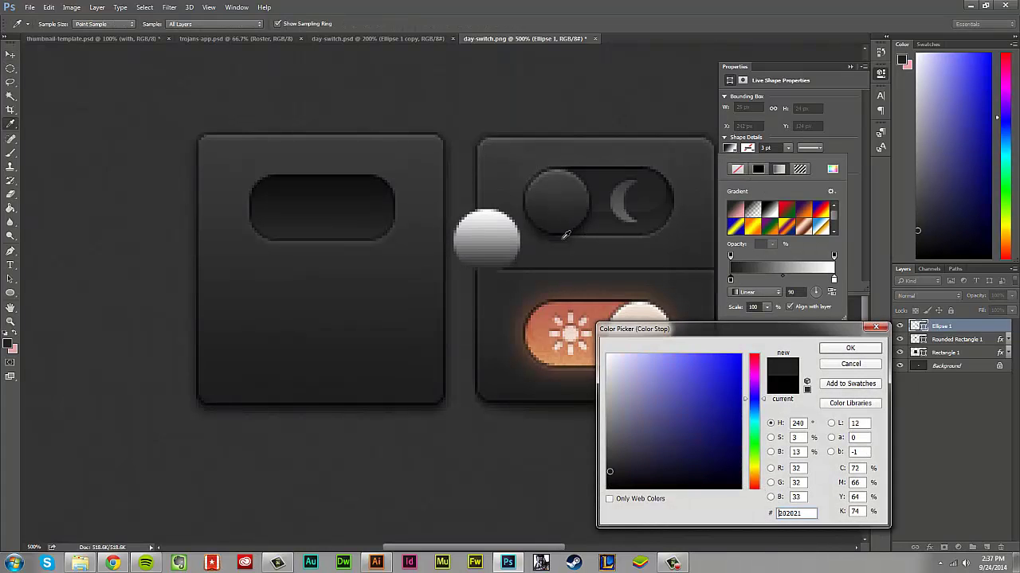
click(869, 349)
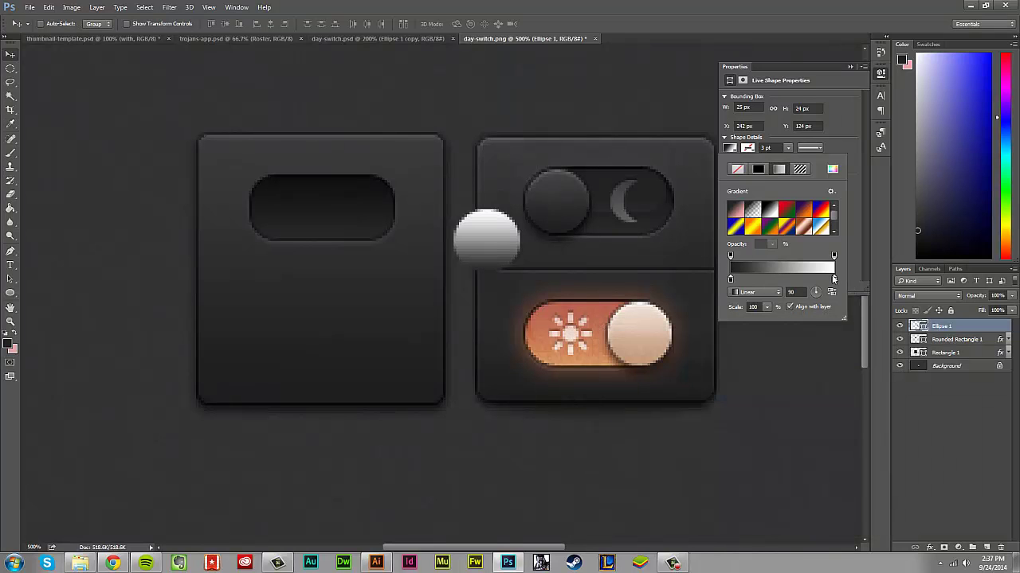
double_click(833, 281)
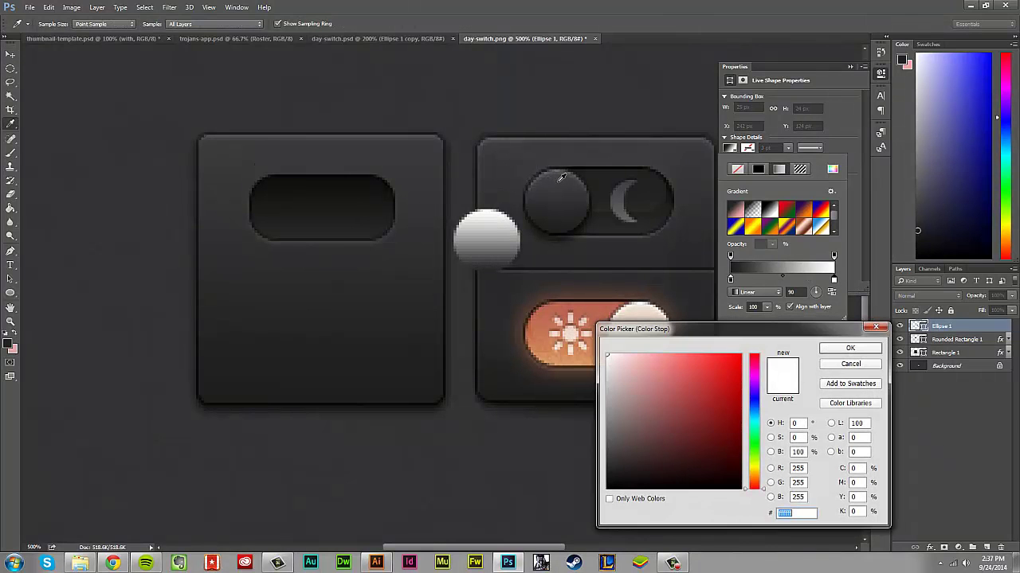
click(560, 179)
click(869, 352)
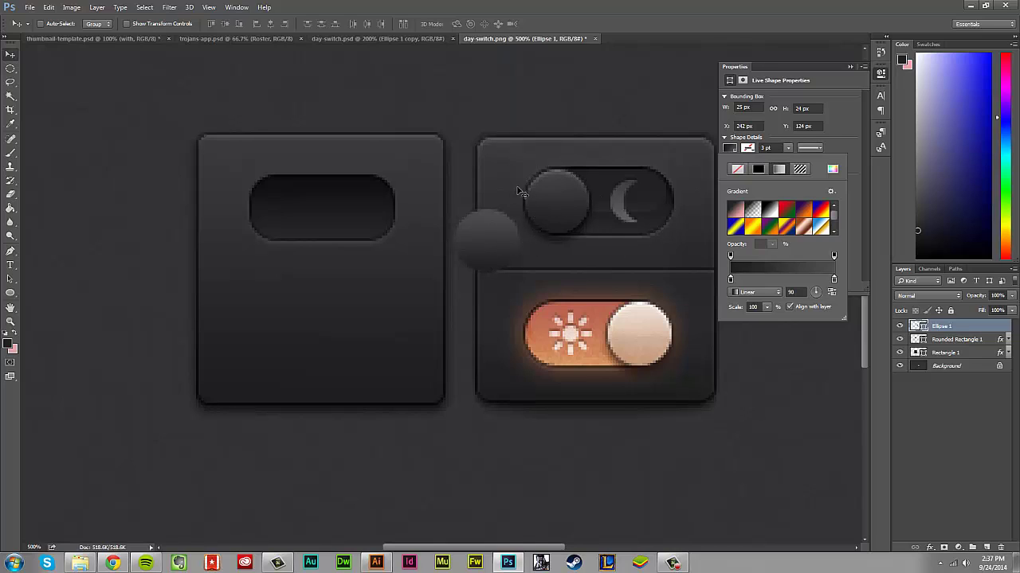
Give the circle a 1 pt gradient outline from 141415 to 212122.
click(749, 149)
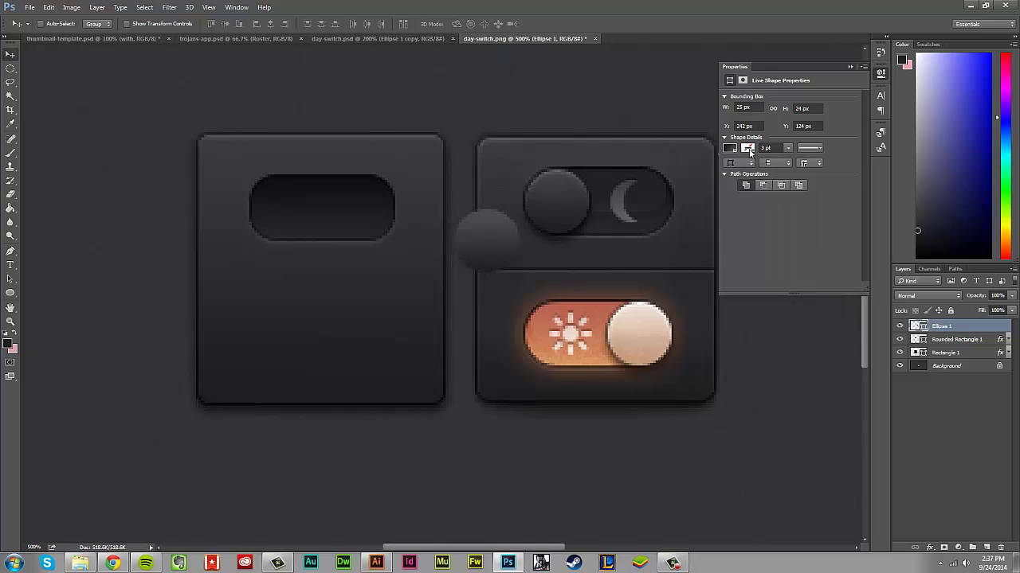
click(749, 149)
click(778, 169)
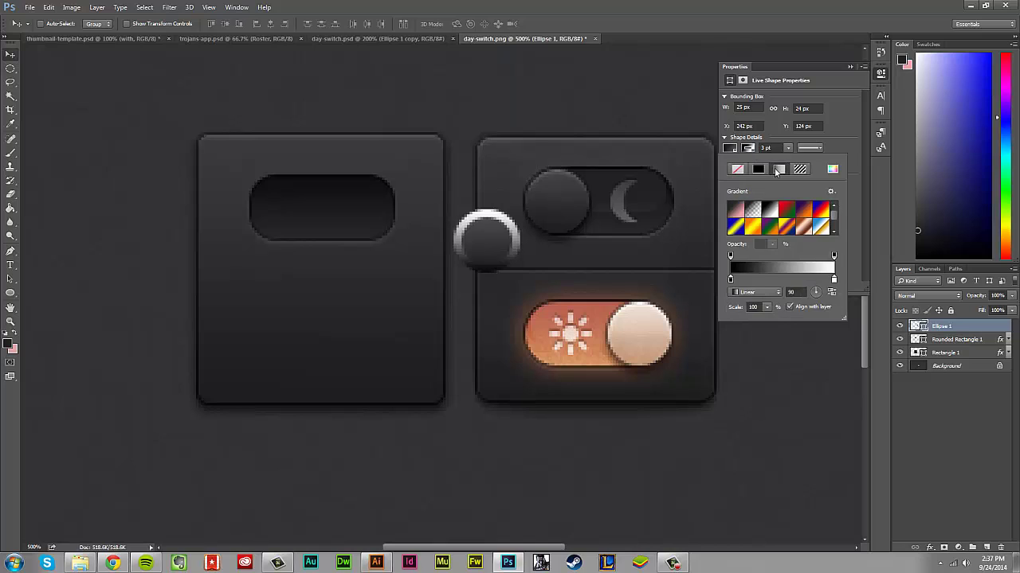
double_click(730, 278)
click(539, 231)
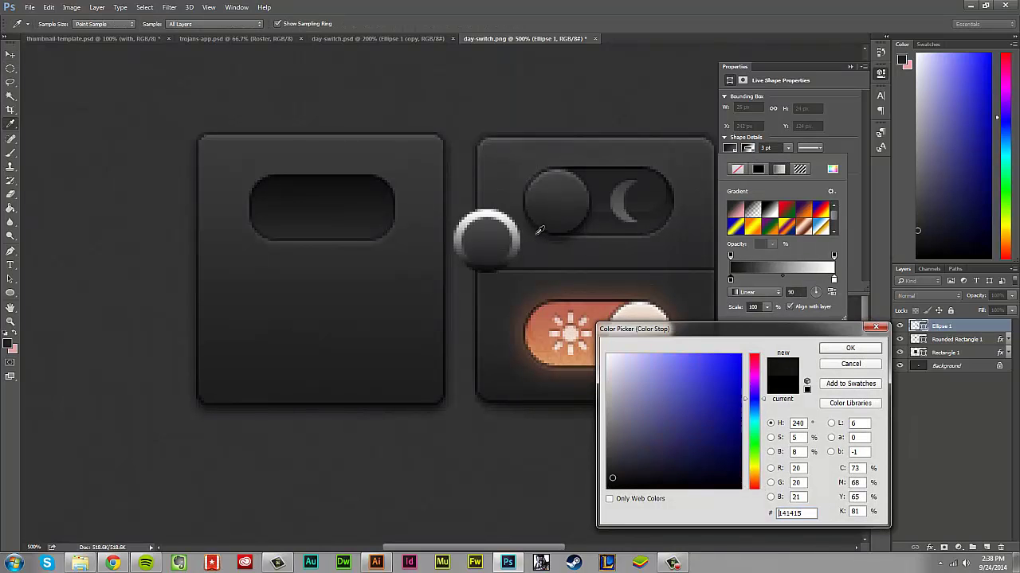
click(869, 353)
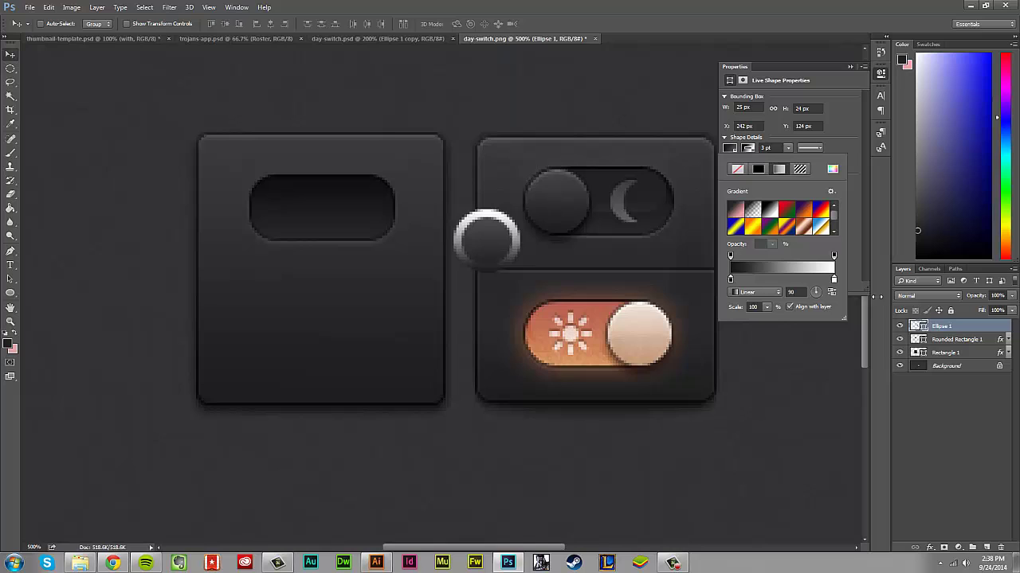
double_click(834, 278)
click(543, 176)
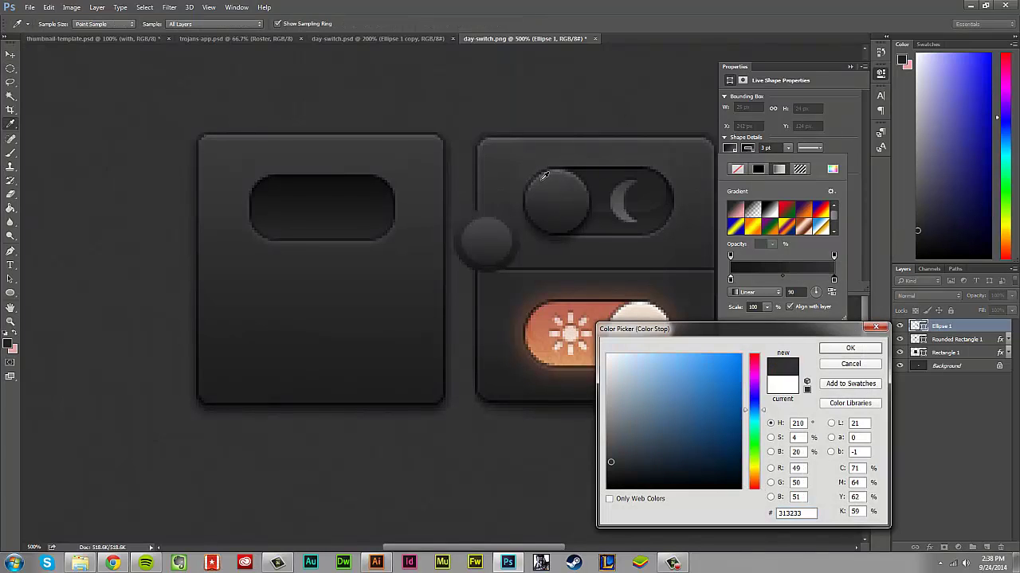
click(540, 174)
click(850, 348)
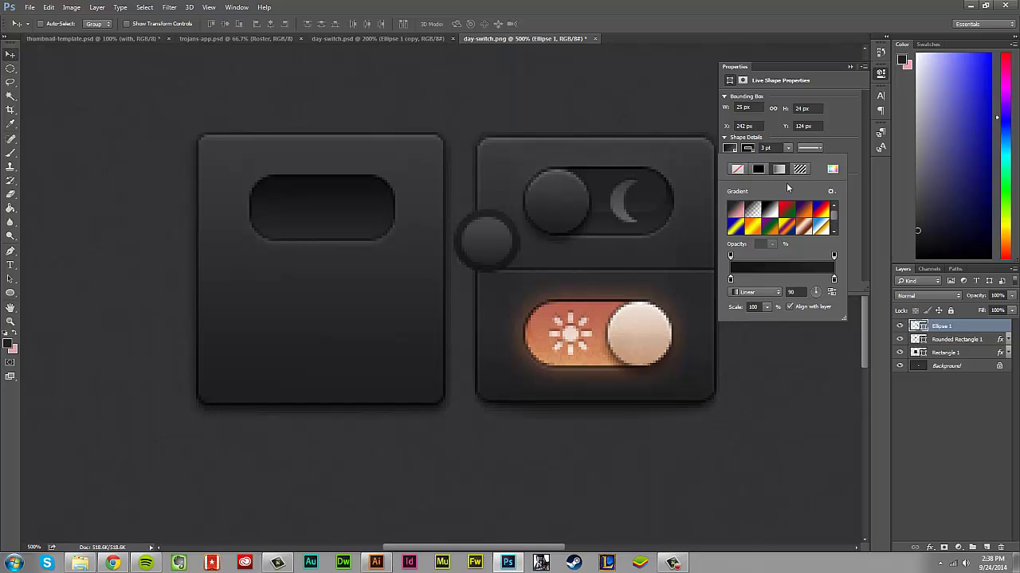
click(834, 143)
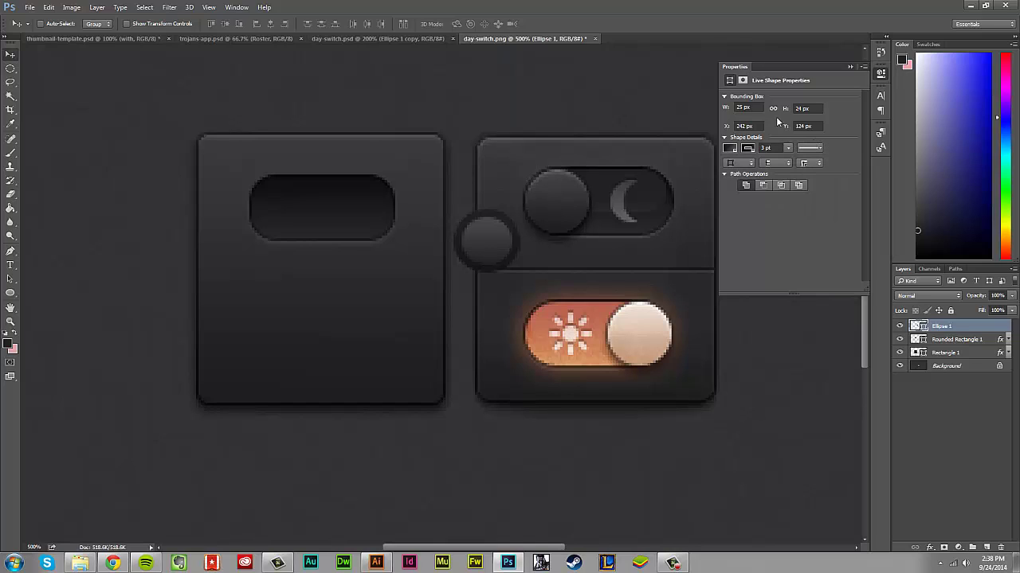
click(767, 149)
text(1)
key(Return)
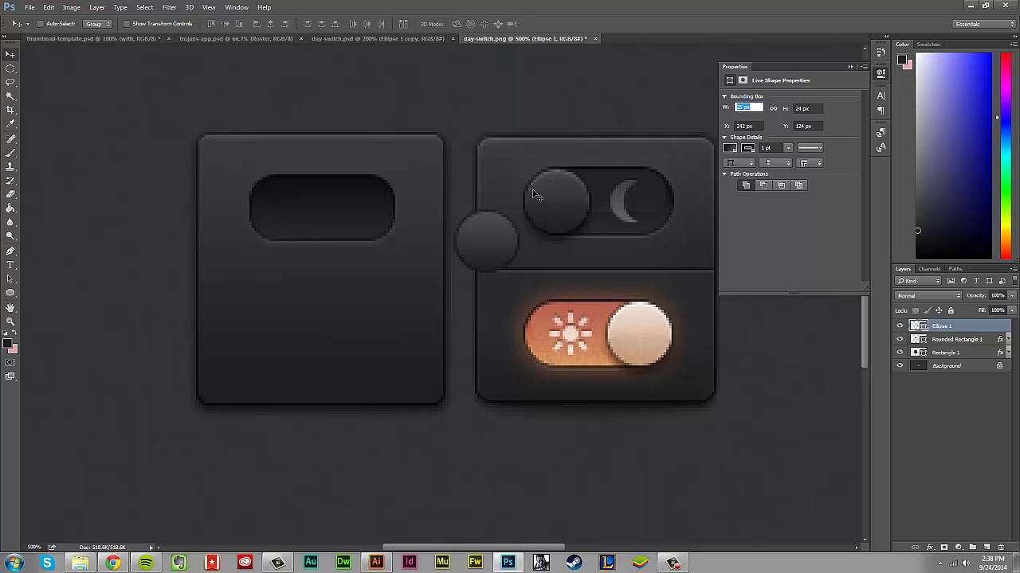
Add a white Normal inner shadow at 15% opacity to the knob.
click(986, 329)
double_click(986, 329)
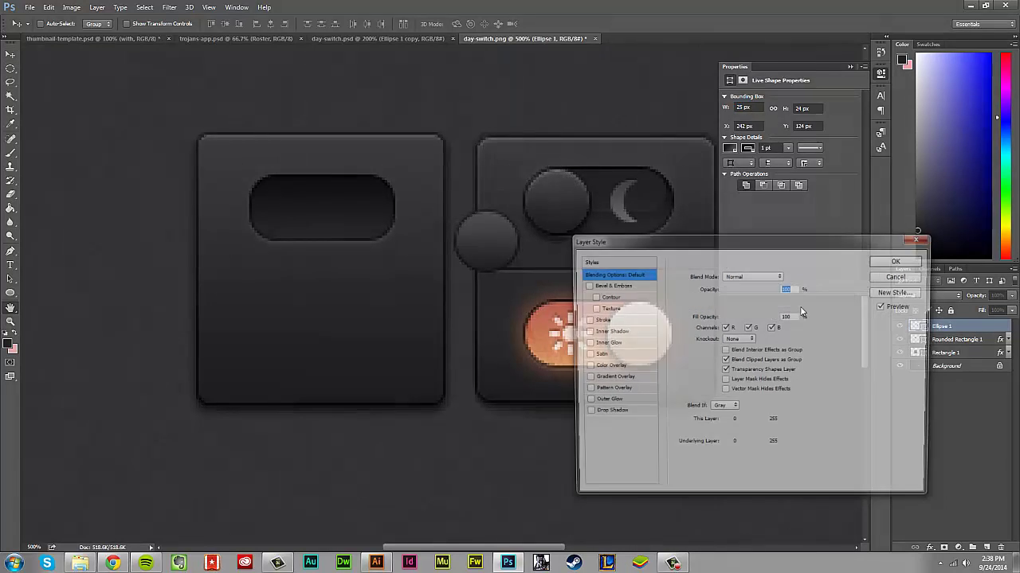
click(584, 331)
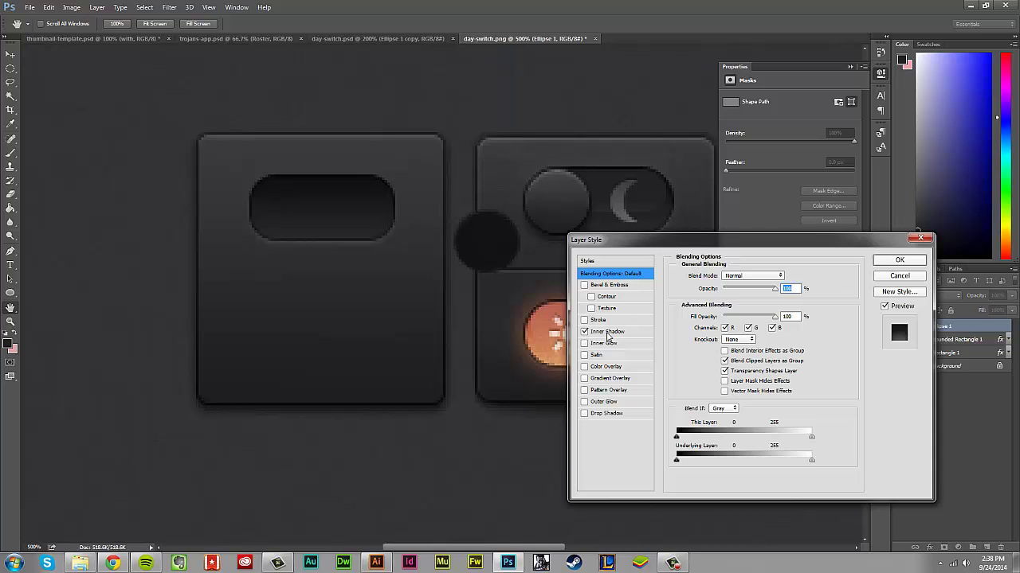
click(609, 332)
click(786, 276)
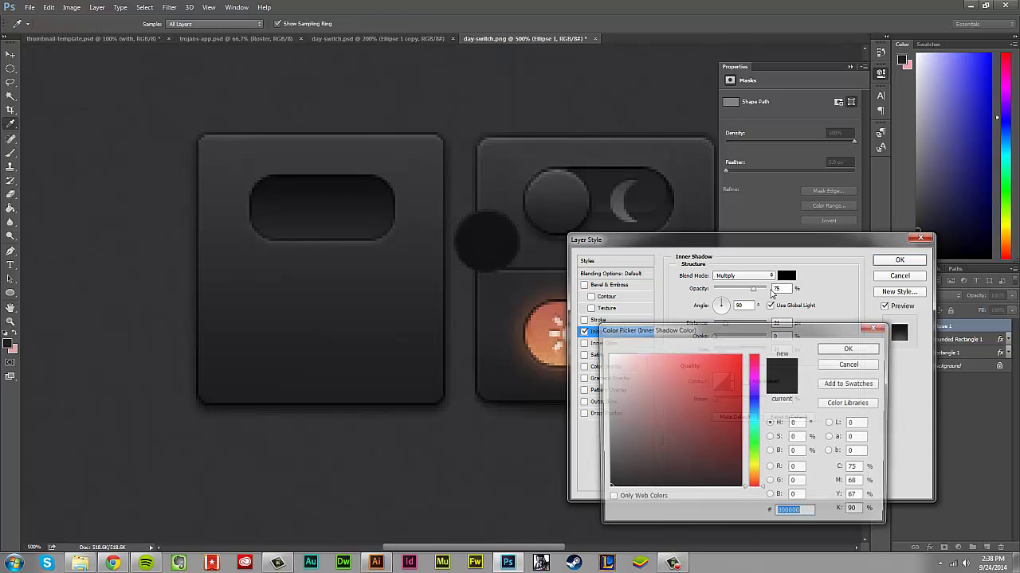
click(605, 355)
click(843, 344)
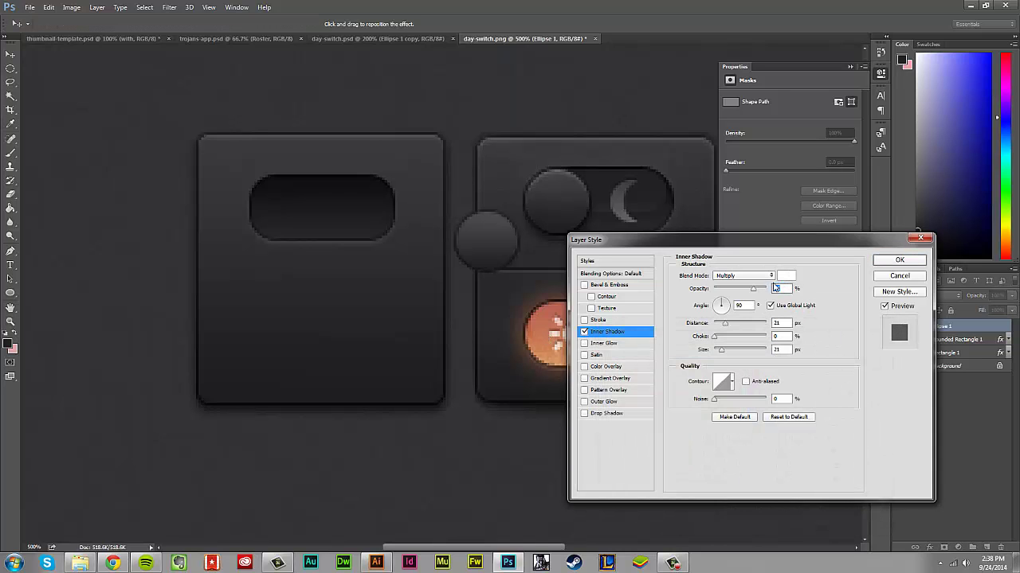
click(743, 276)
click(740, 282)
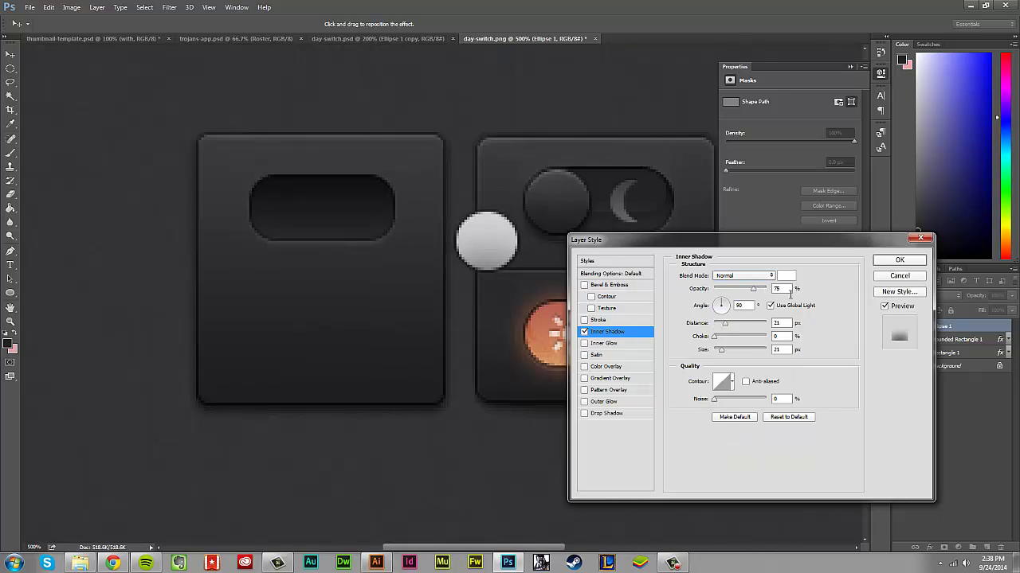
click(788, 291)
click(720, 290)
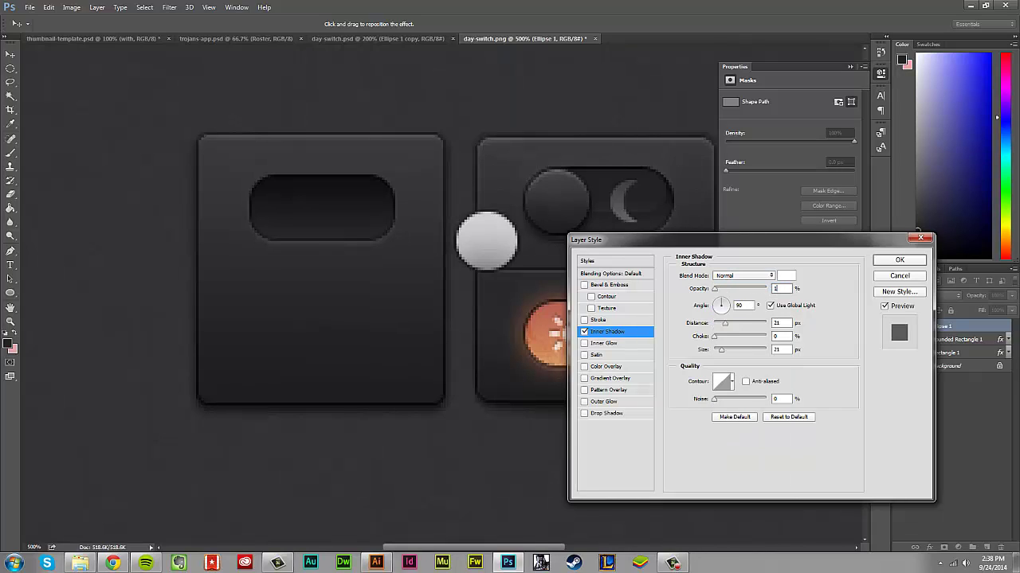
Set the inner shadow distance and size to 2 px, apply, and reopen the knob's layer styles.
double_click(788, 324)
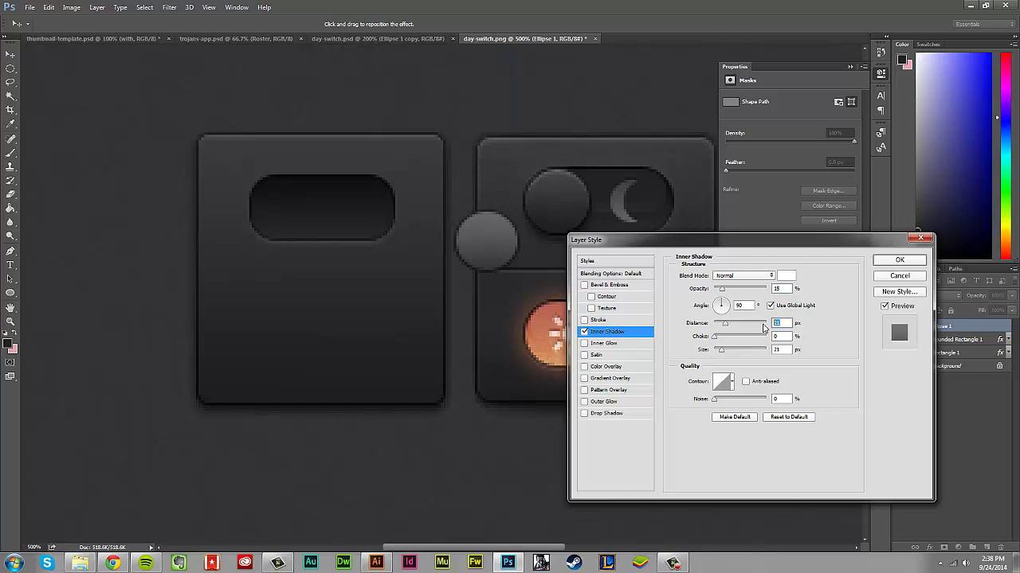
text(2)
double_click(779, 350)
text(2)
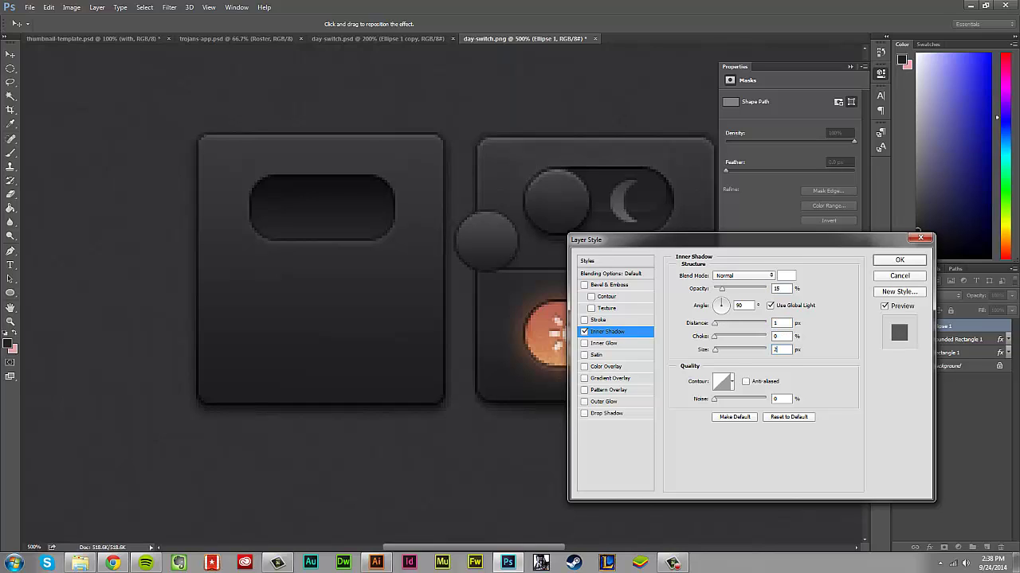
double_click(779, 352)
text(2)
double_click(785, 324)
text(2)
click(887, 261)
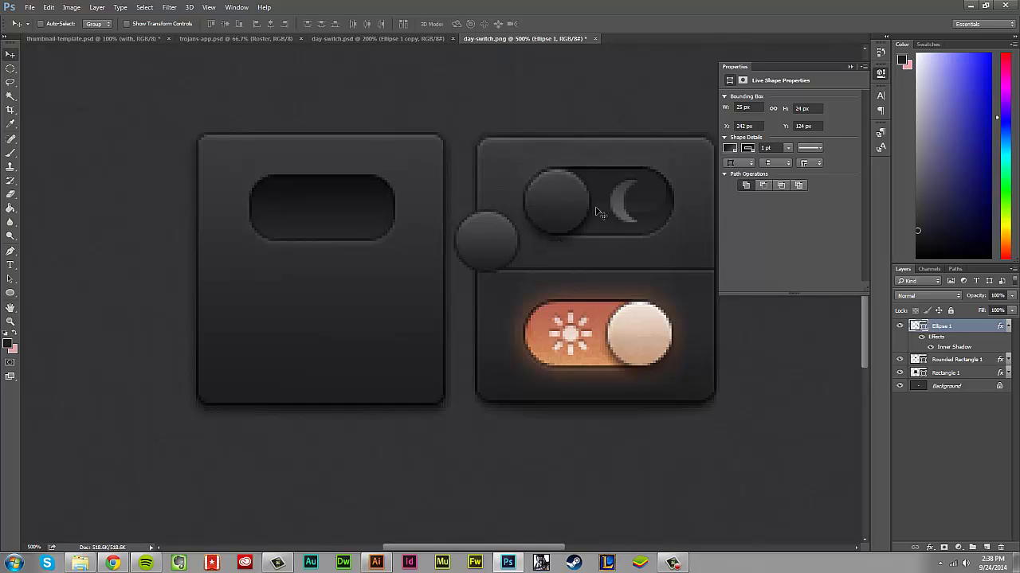
double_click(970, 327)
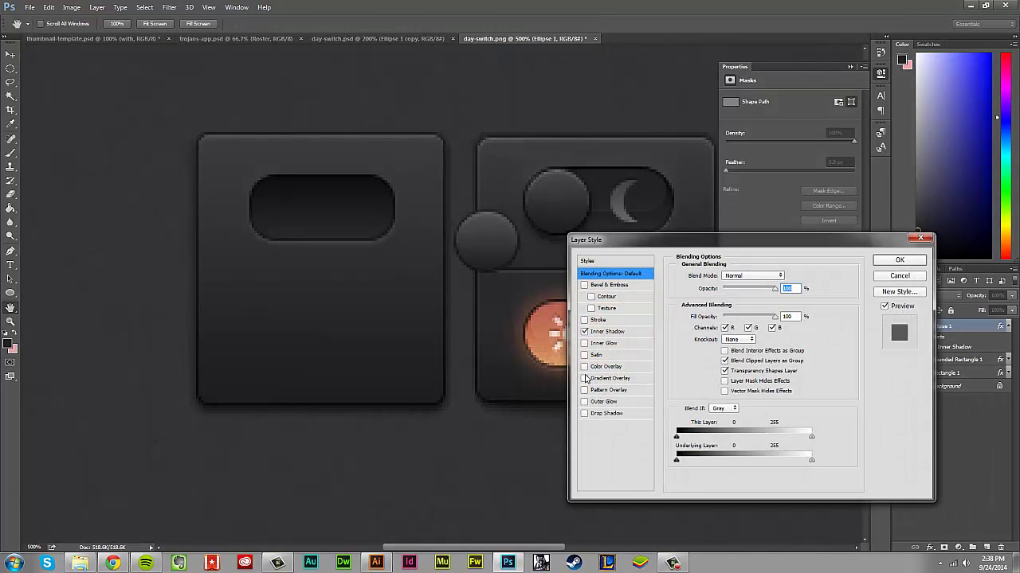
Add a drop shadow to the knob with 2 px distance and 2 px size.
click(607, 413)
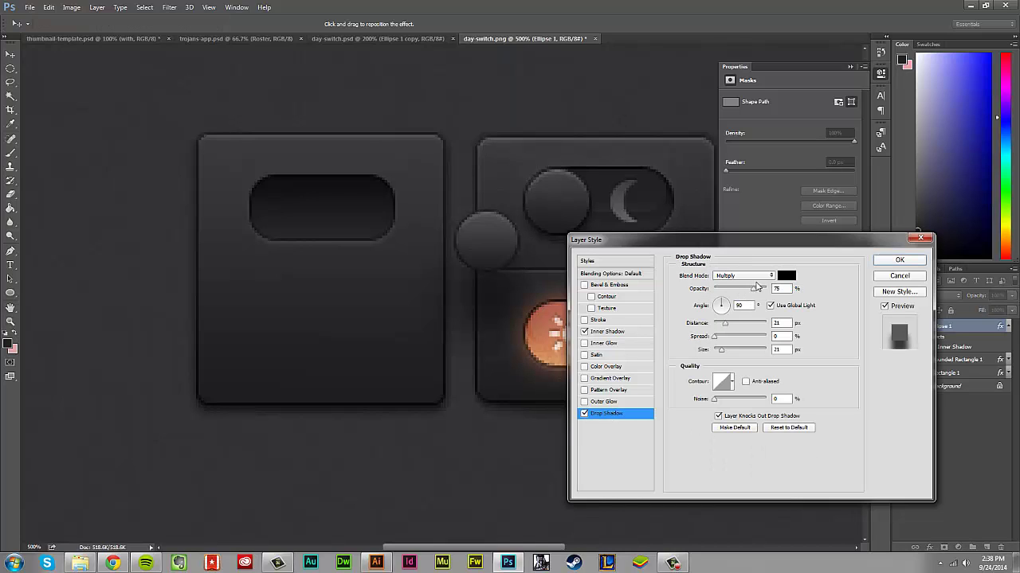
double_click(787, 322)
text(2)
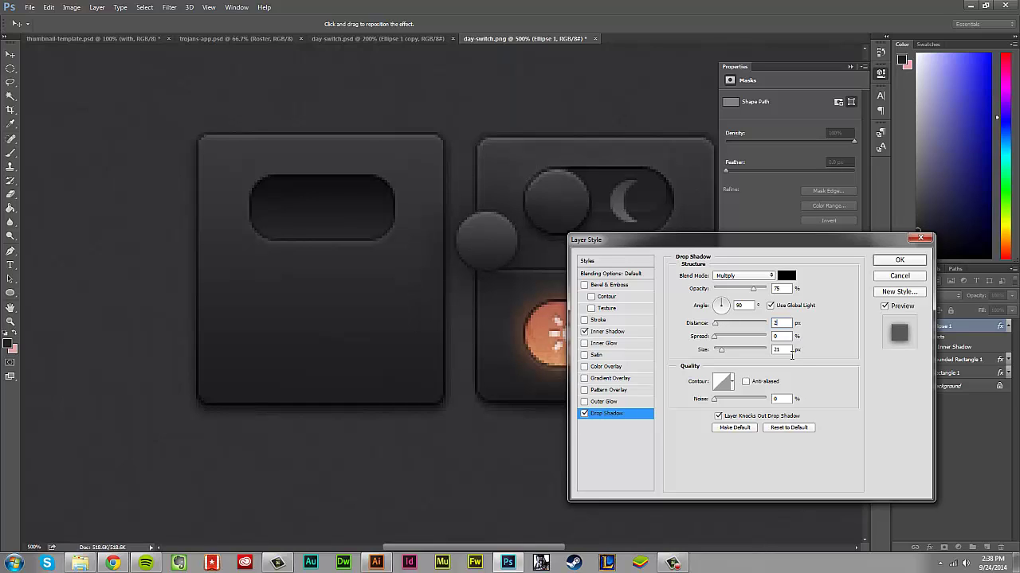
double_click(787, 350)
text(1)
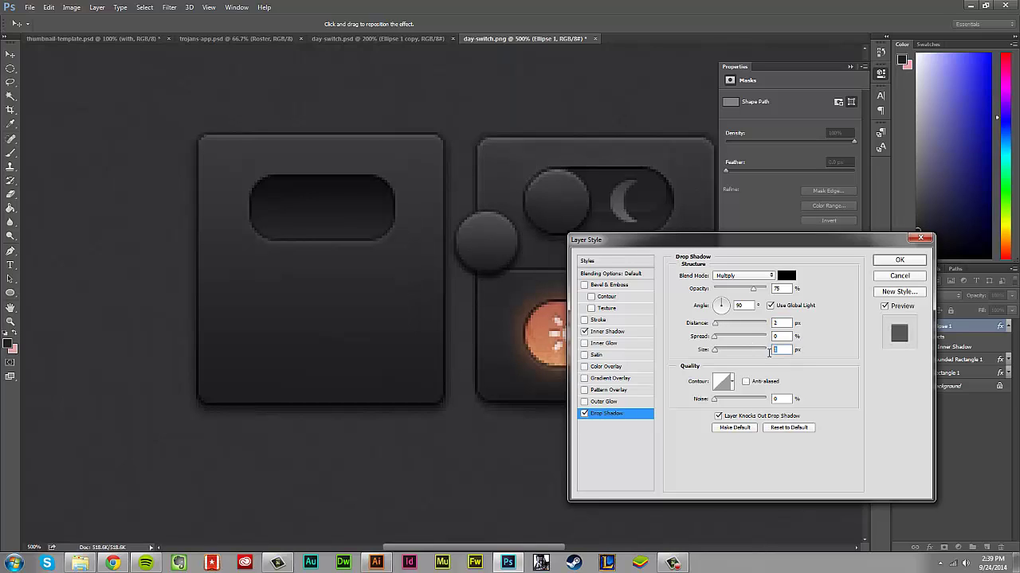
text(44)
key(Down)
key(Down)
click(785, 326)
key(Up)
key(Down)
Lower the drop shadow opacity to about 30% and apply the style.
click(702, 291)
text(40)
key(BackSpace)
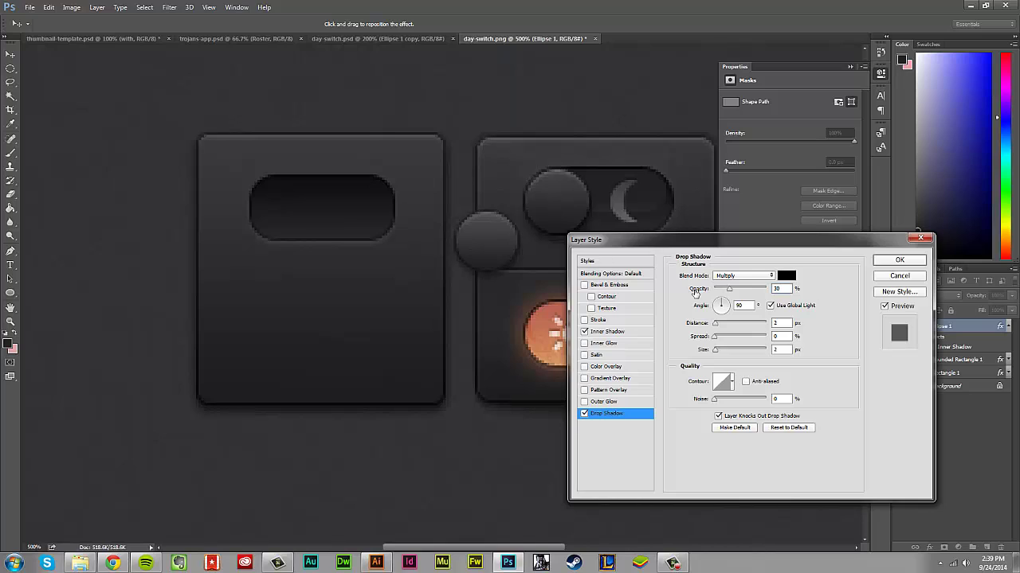
drag(676, 238, 735, 240)
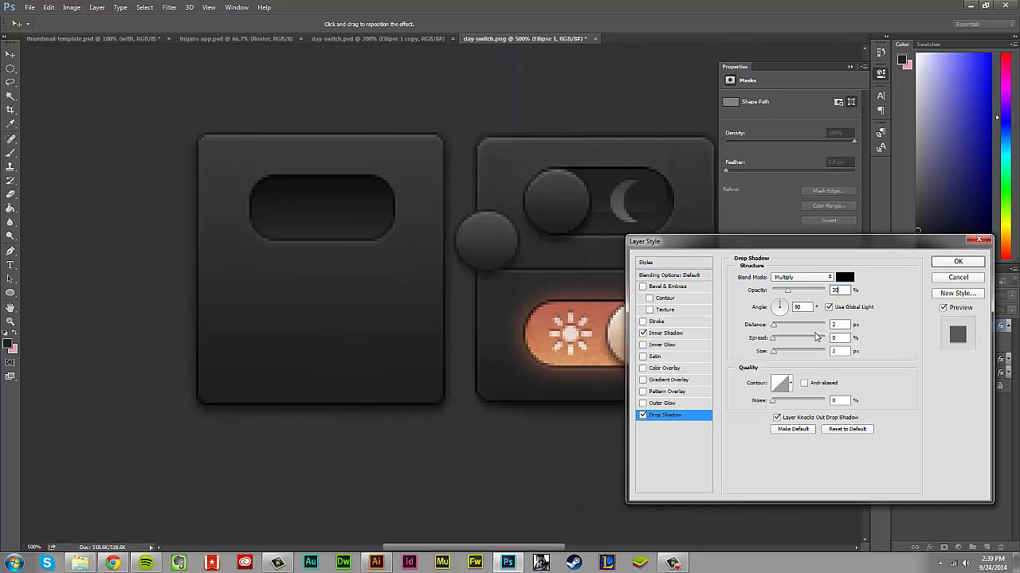
click(844, 351)
click(958, 262)
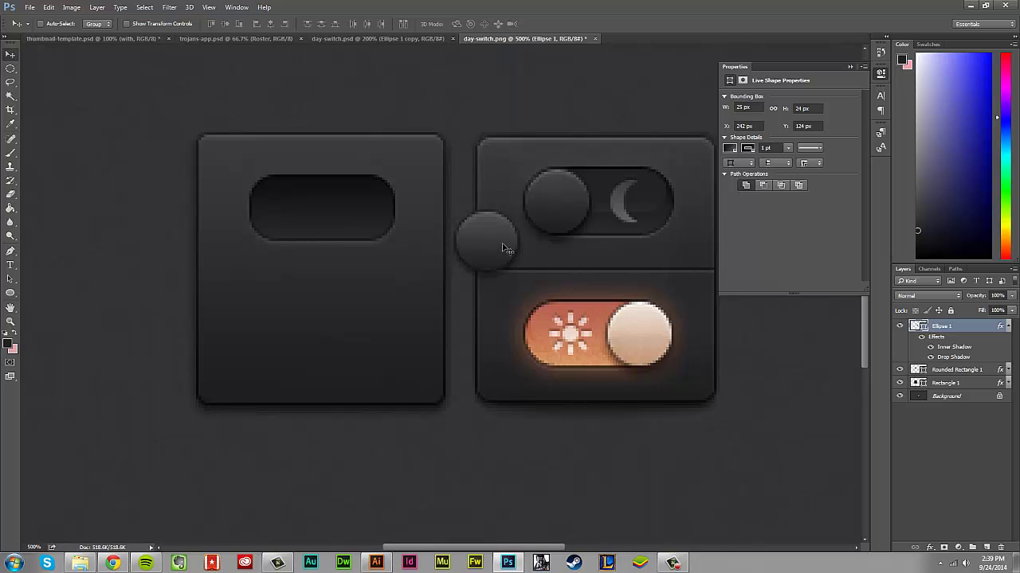
Place the knob at the left end of the dark pill, scaled up slightly to fit the track.
drag(503, 250, 286, 216)
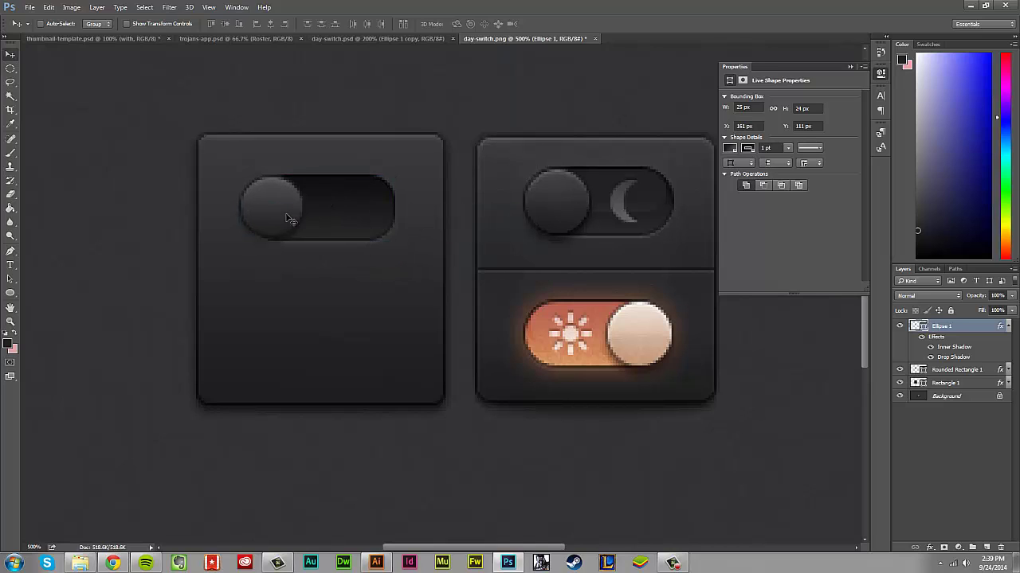
key(ctrl+t)
click(308, 241)
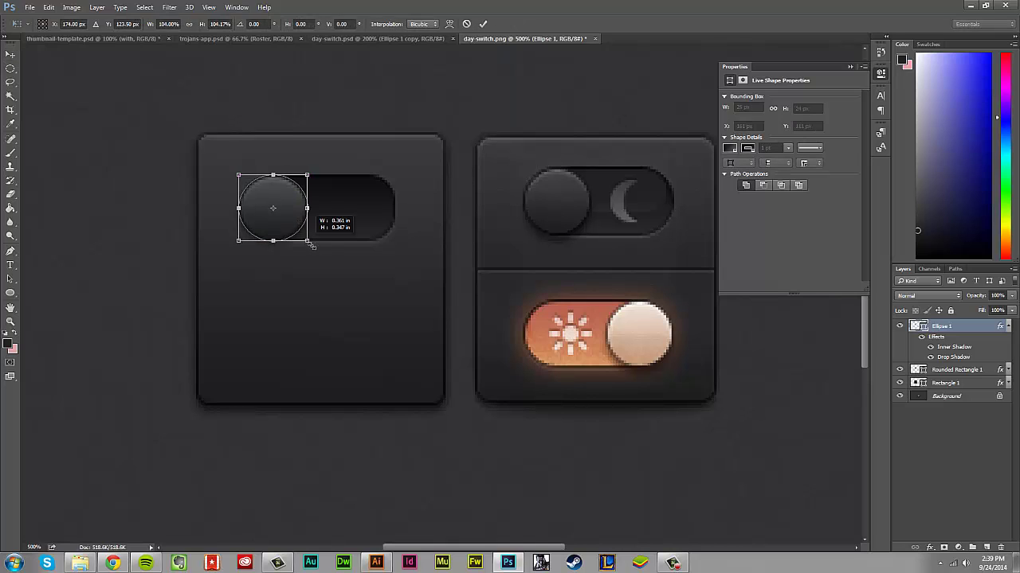
key(Return)
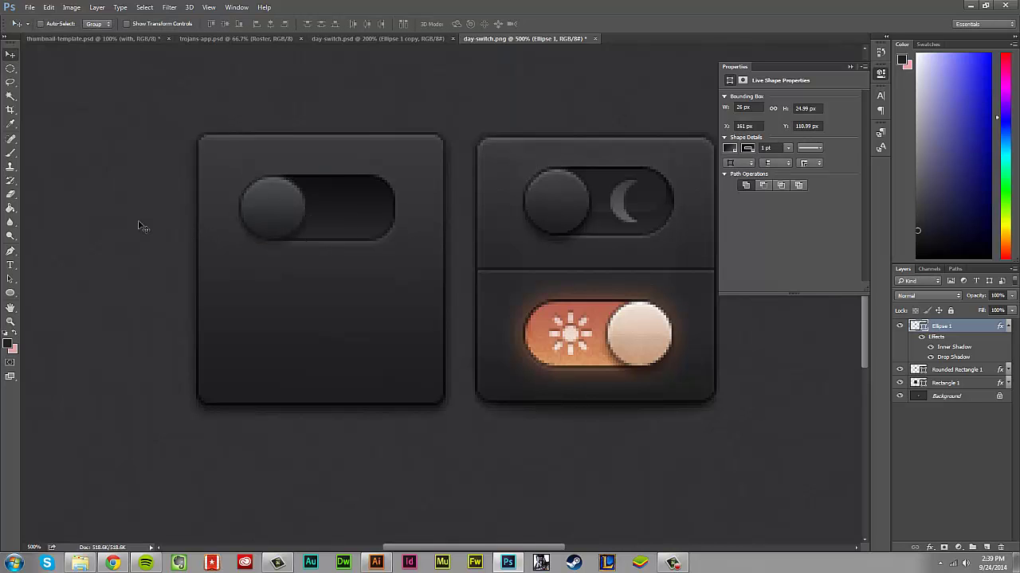
key(ctrl+minus)
key(ctrl+minus)
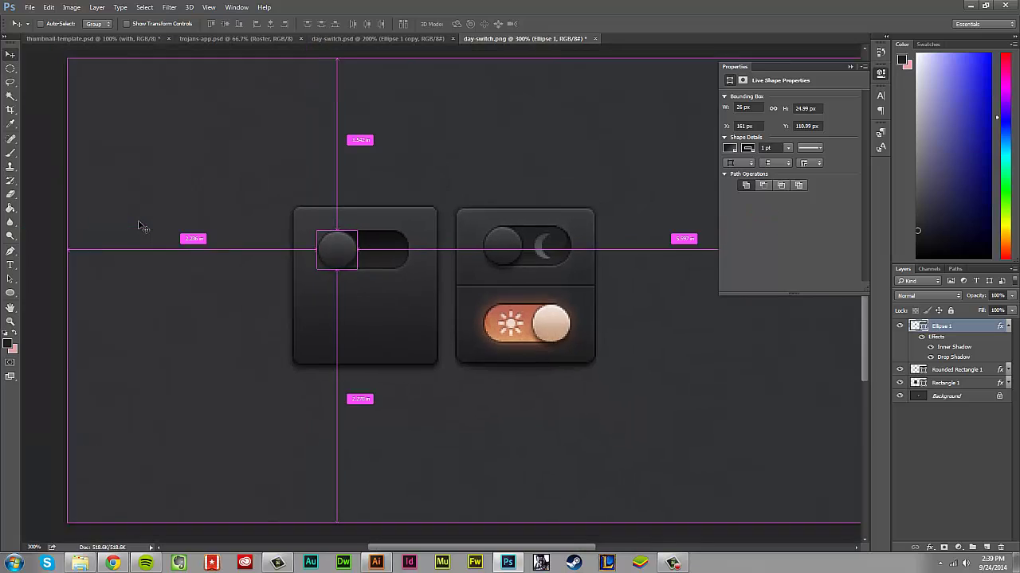
key(ctrl+minus)
key(ctrl+minus)
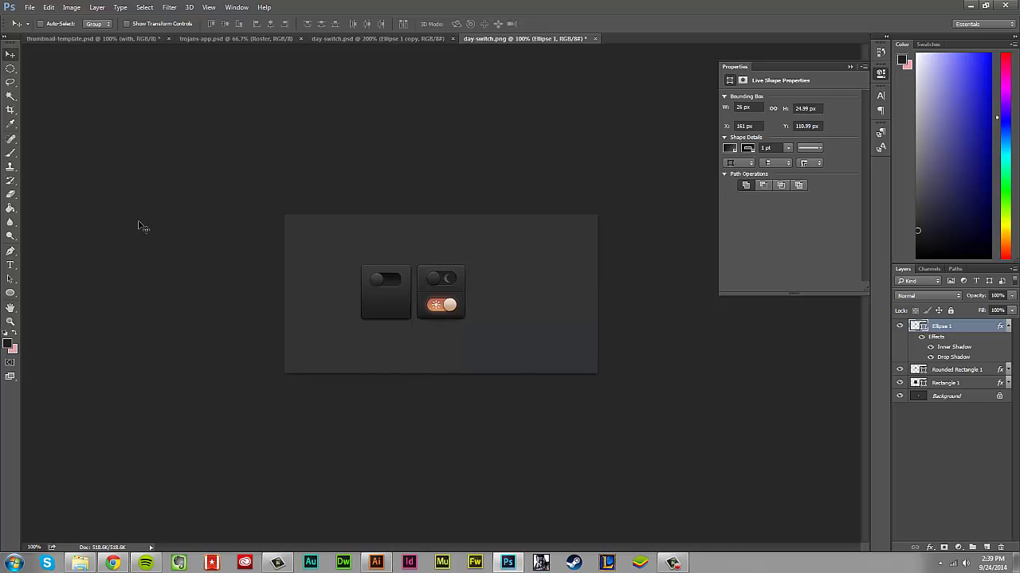
key(ctrl+plus)
key(ctrl+plus)
key(ctrl+plus)
key(ctrl+plus)
key(space)
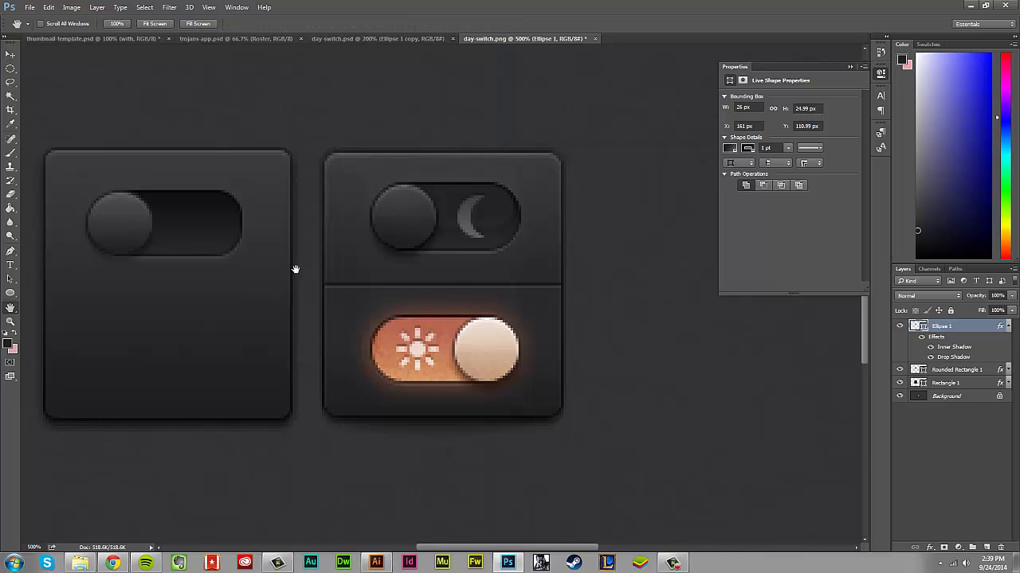
drag(295, 269, 73, 93)
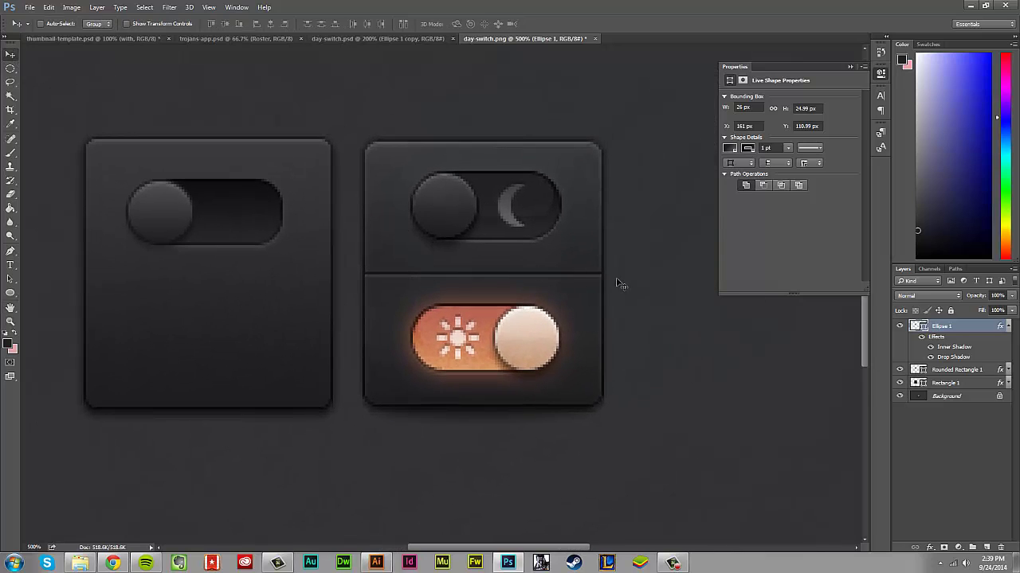
On a new layer, draw a 1 px horizontal line across the right panel's divider.
click(986, 547)
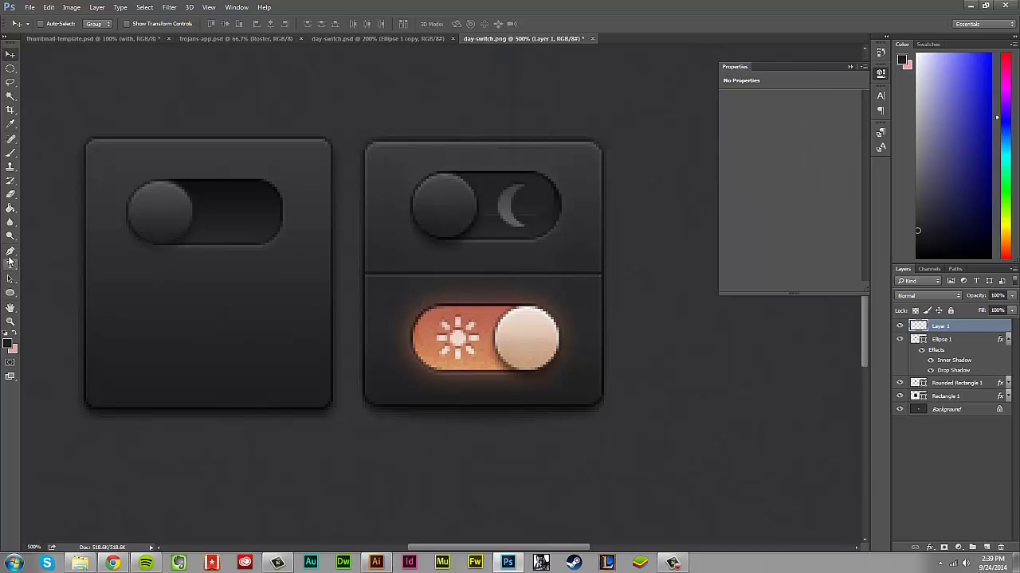
click(11, 292)
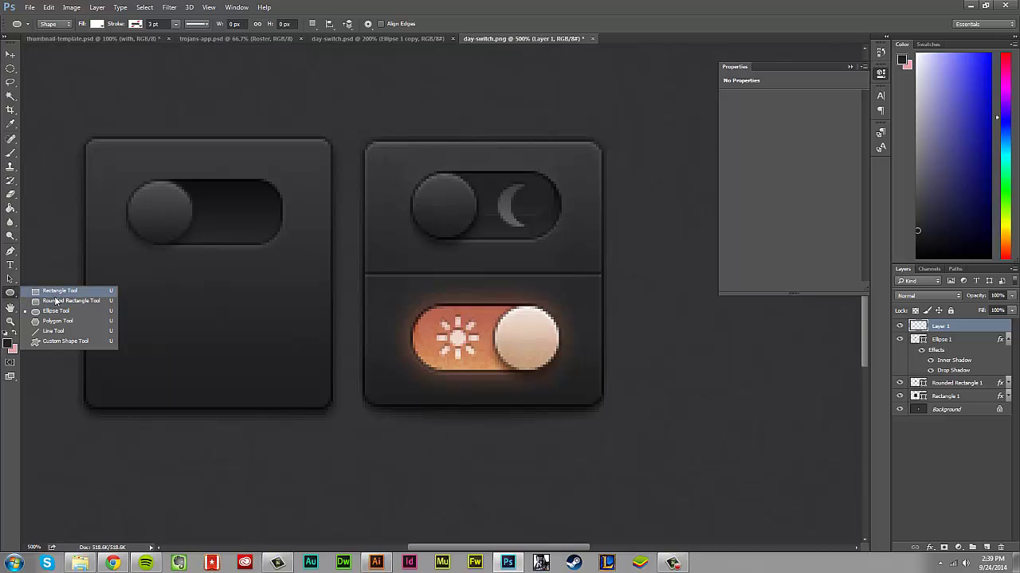
click(53, 331)
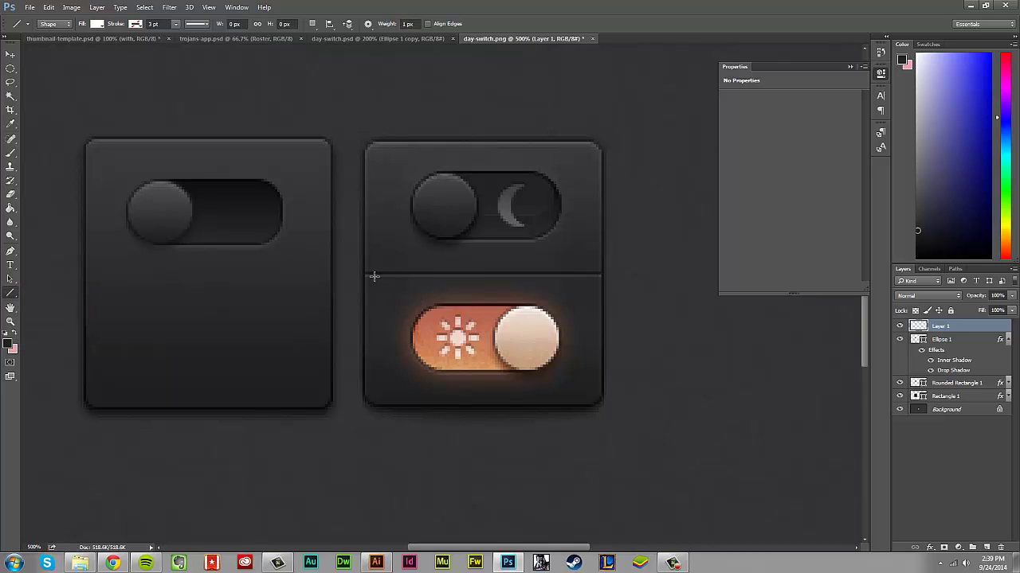
drag(367, 277, 606, 285)
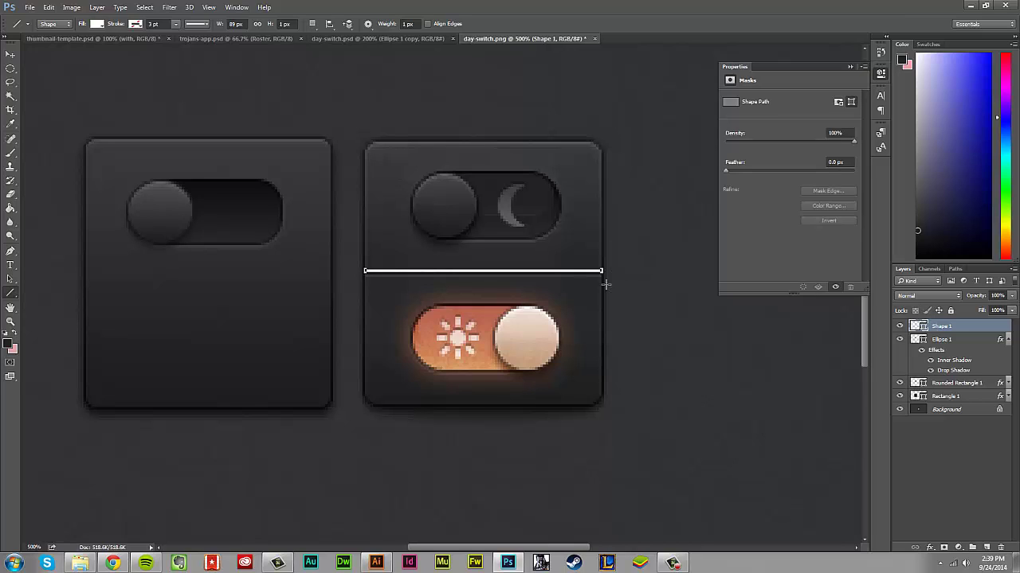
Recolour the line's fill to the dark divider grey sampled from the reference.
key(i)
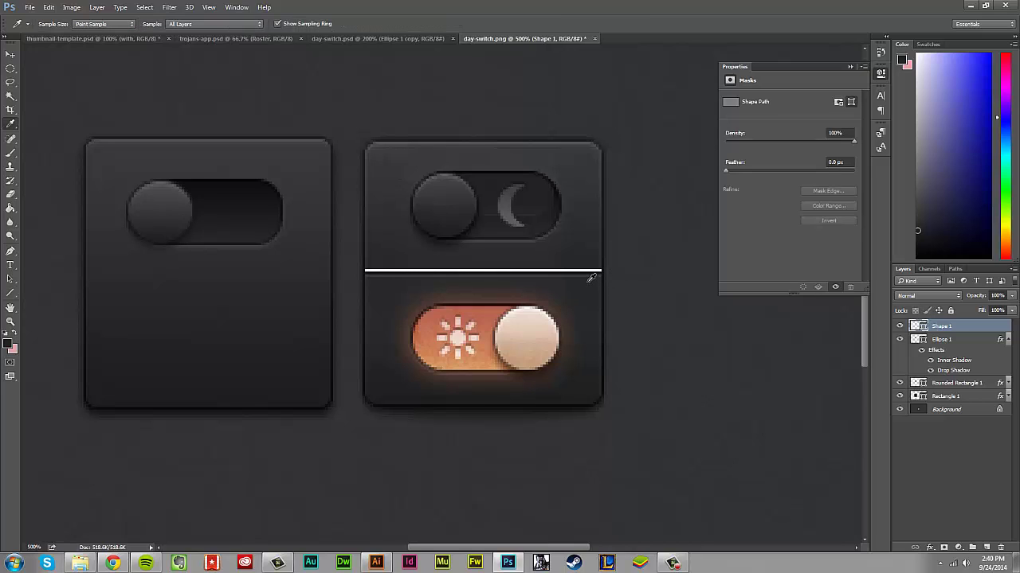
click(588, 279)
double_click(920, 327)
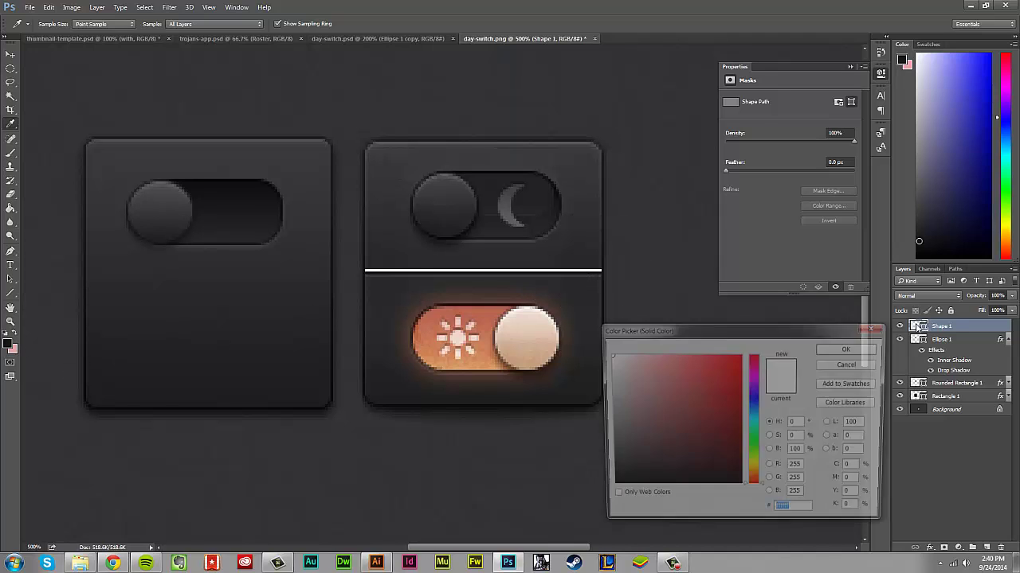
click(557, 278)
click(849, 348)
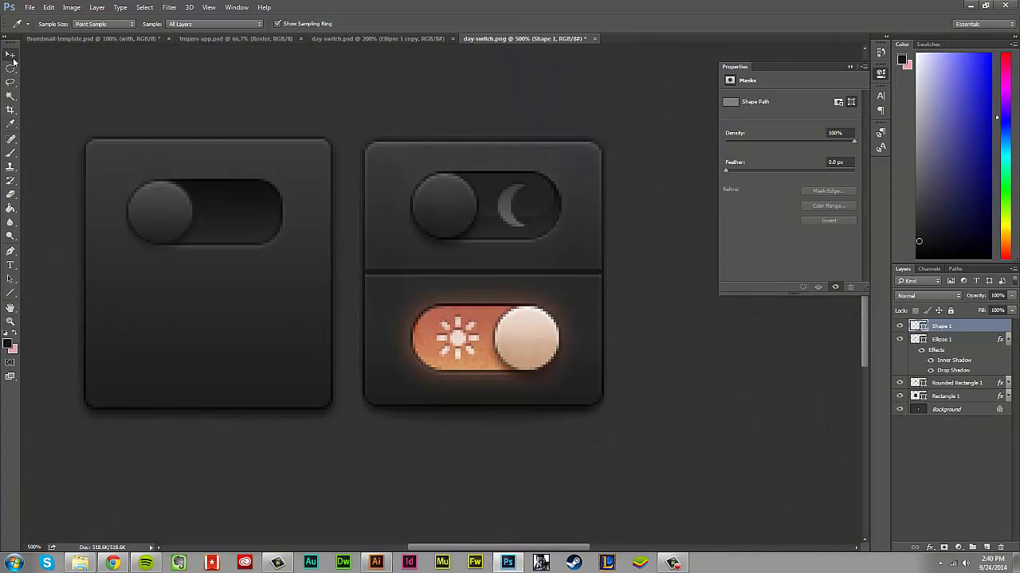
Move the divider line onto the left panel and stretch it to the card edge.
click(11, 55)
drag(476, 273, 198, 271)
drag(198, 270, 195, 266)
key(ctrl+t)
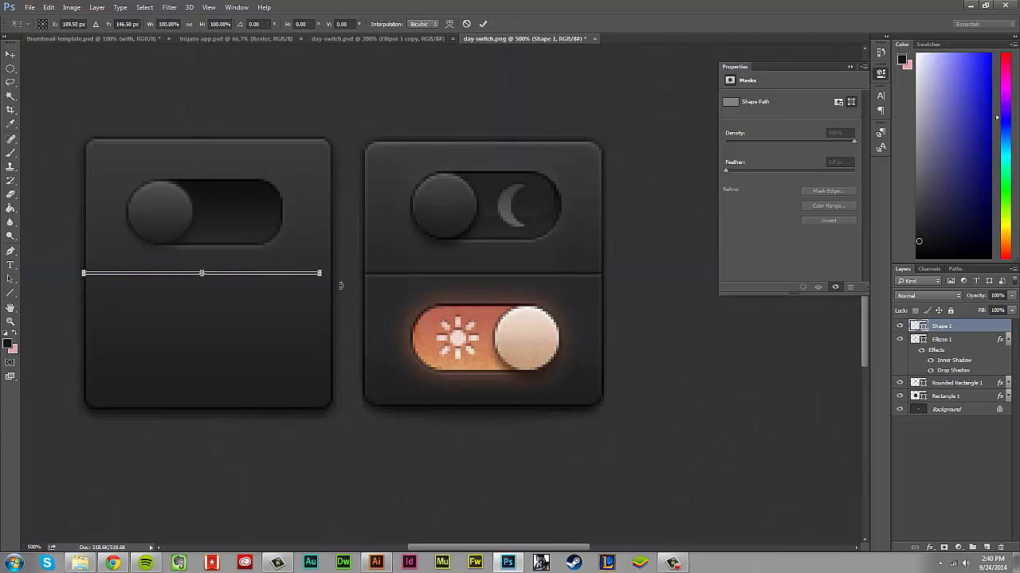
drag(325, 277, 332, 275)
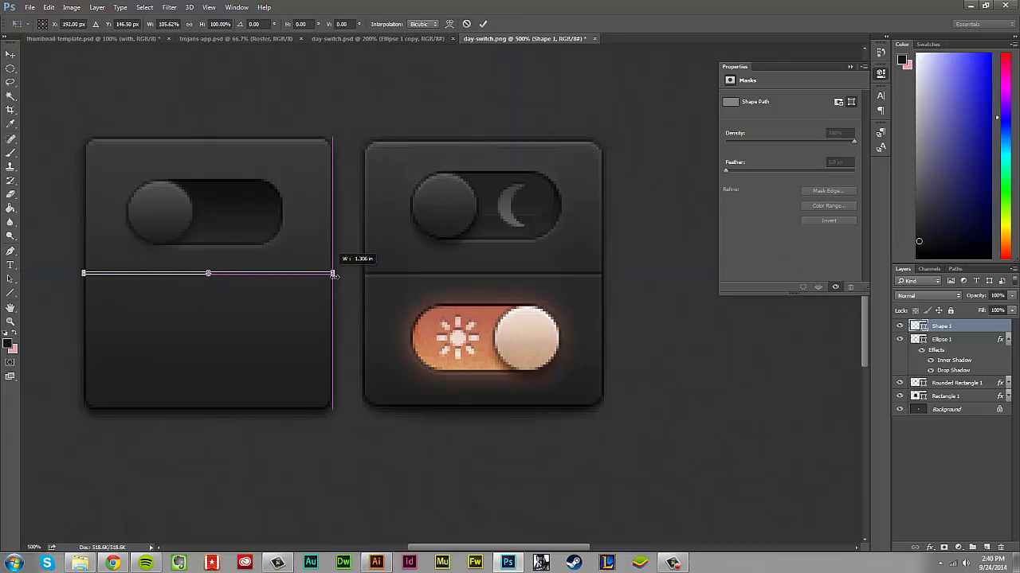
key(Return)
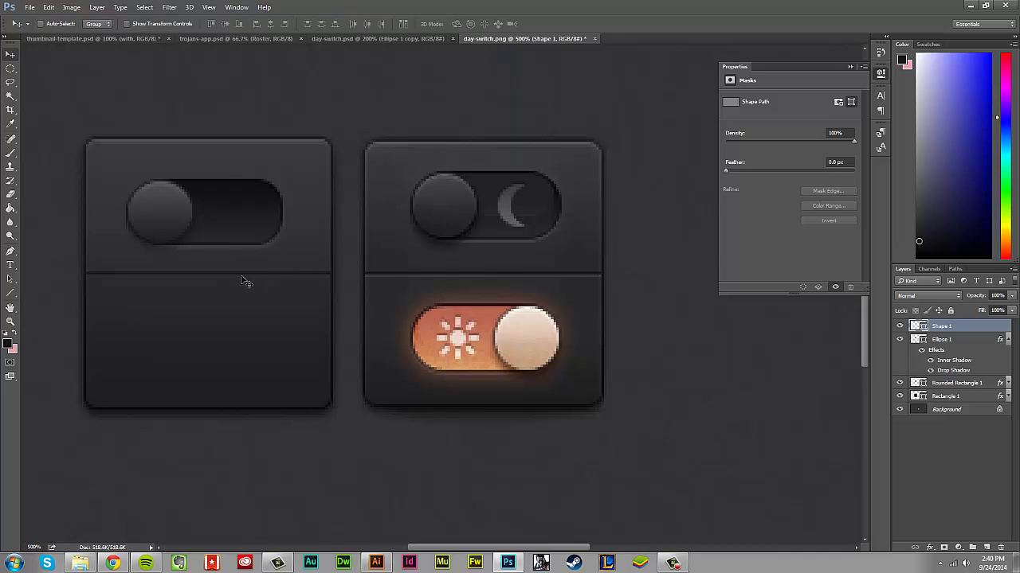
Duplicate the line 1 px lower, fill the copy with the sampled lighter colour, and select both lines.
drag(245, 280, 244, 278)
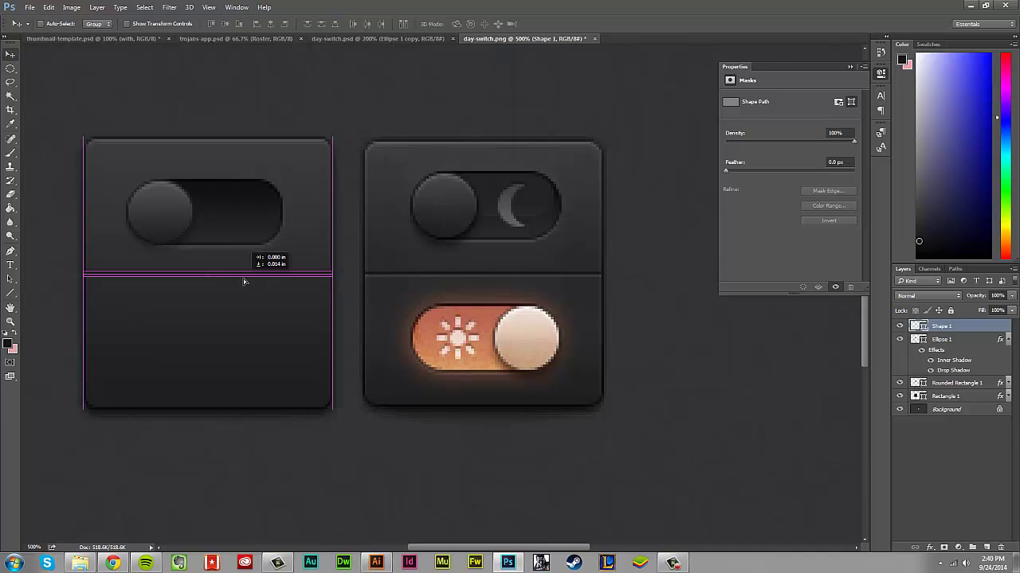
key(i)
click(421, 280)
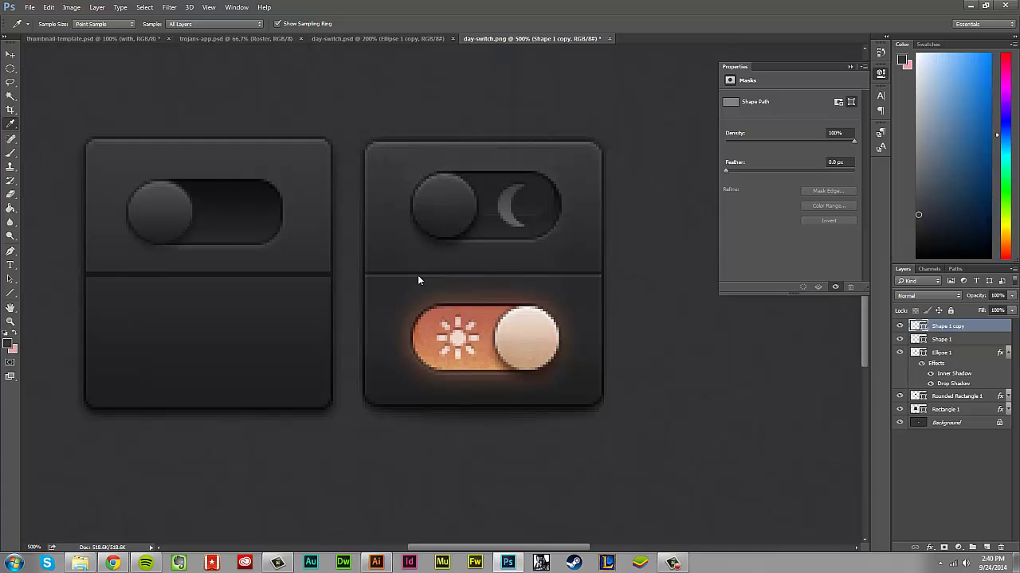
click(7, 347)
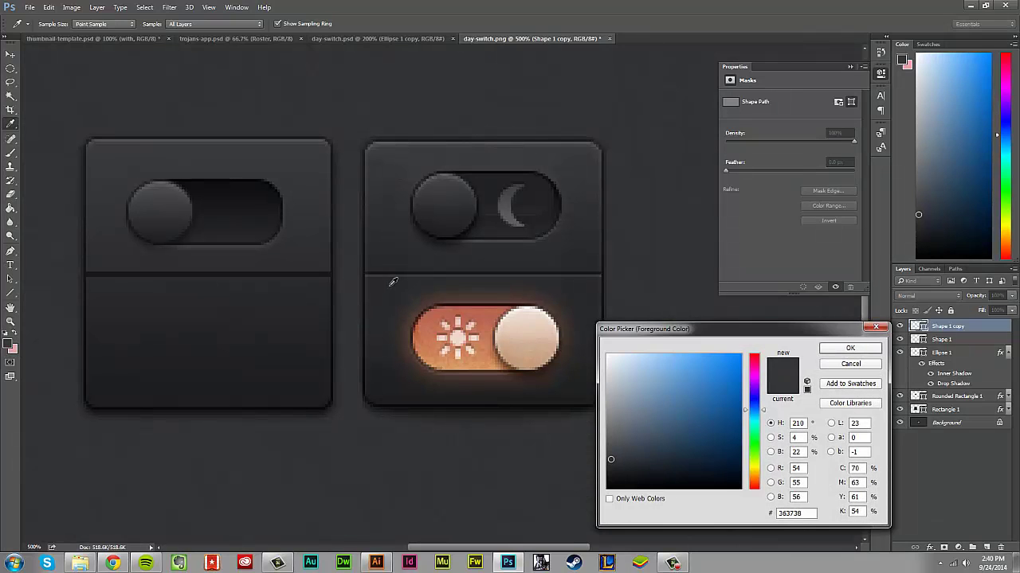
click(838, 363)
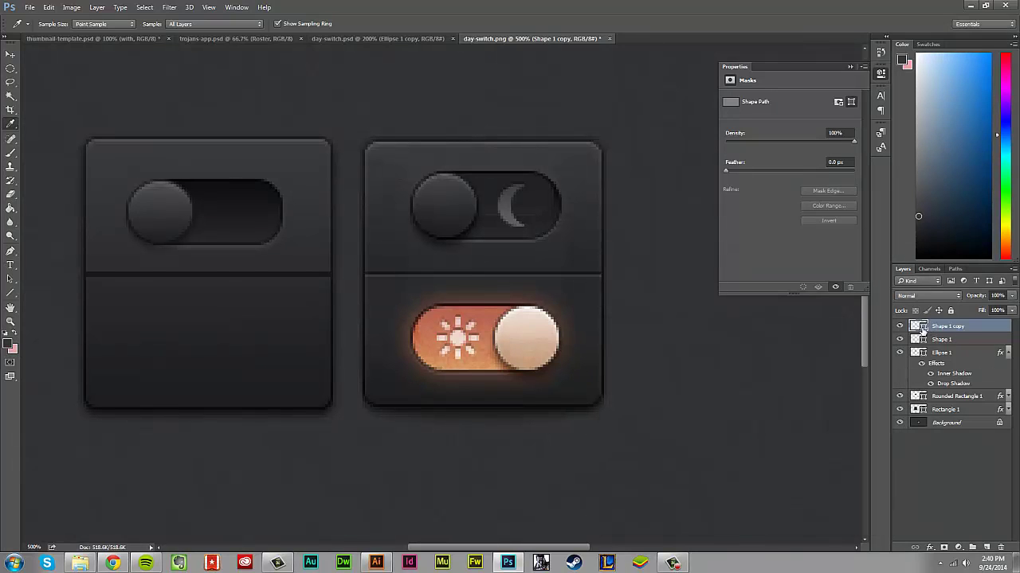
double_click(921, 329)
click(851, 356)
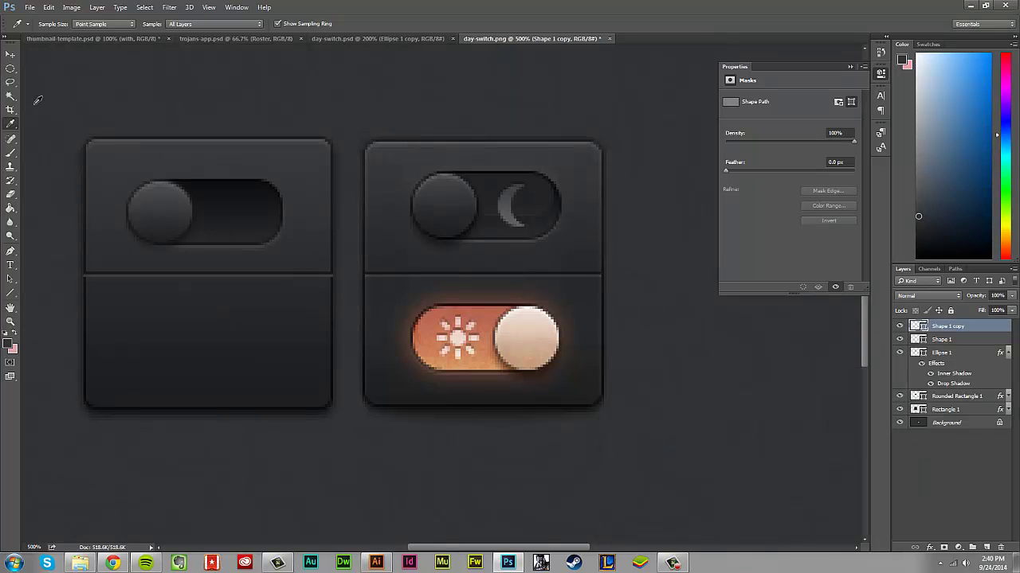
click(7, 57)
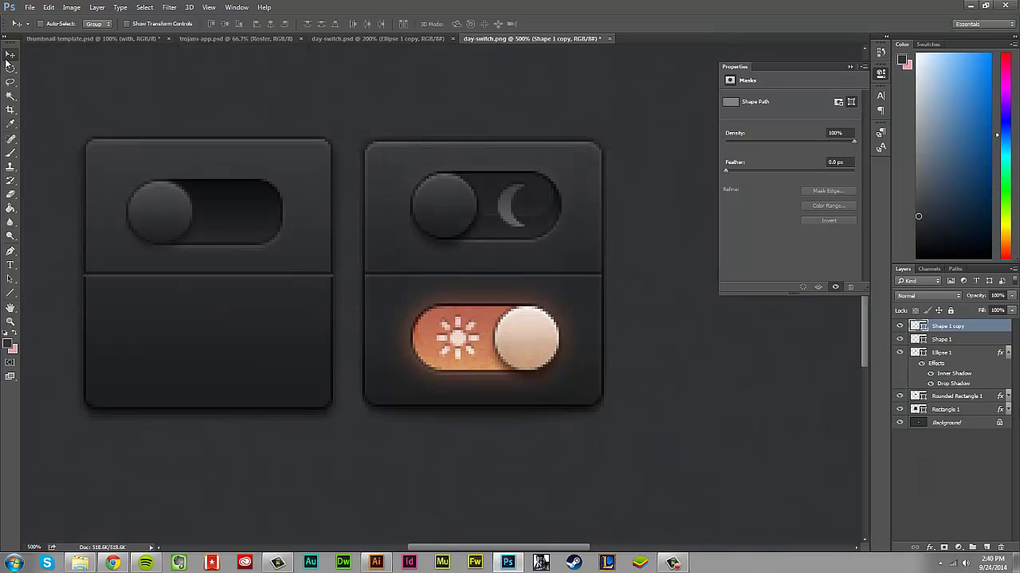
ctrl+click(967, 340)
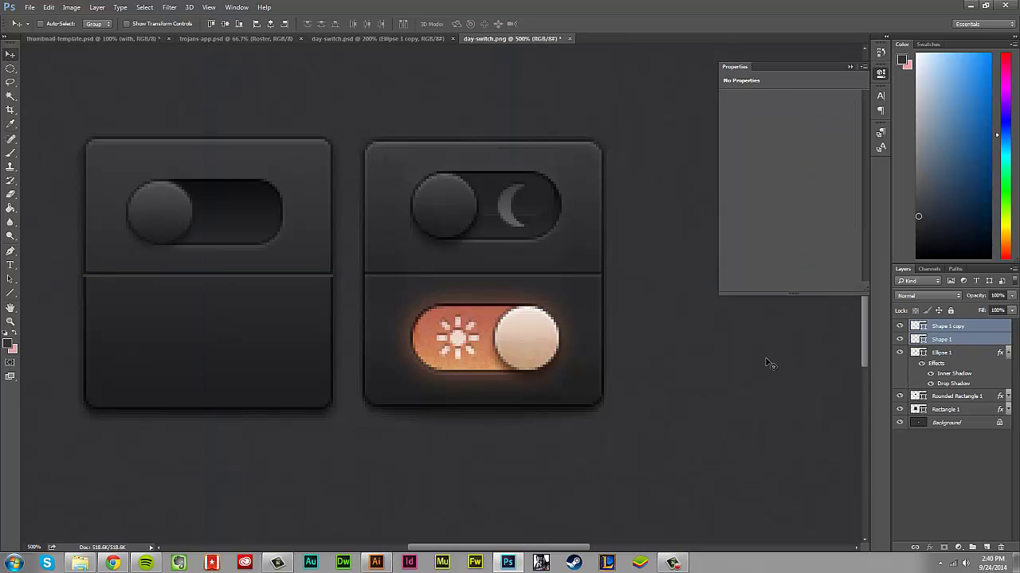
Narrow both divider lines slightly with Free Transform and apply the change.
key(ctrl+minus)
key(ctrl+minus)
key(ctrl+minus)
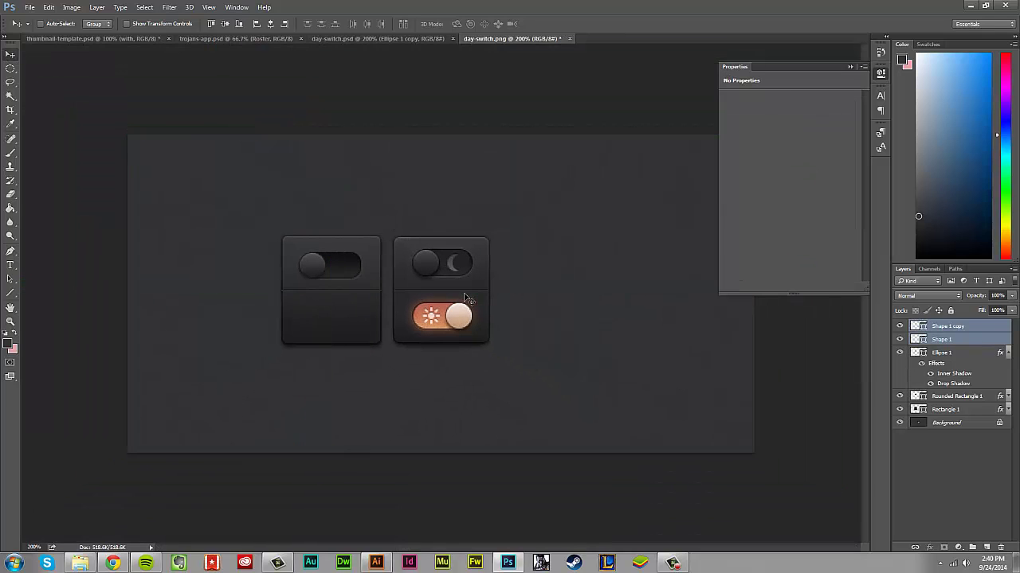
key(ctrl+plus)
key(ctrl+plus)
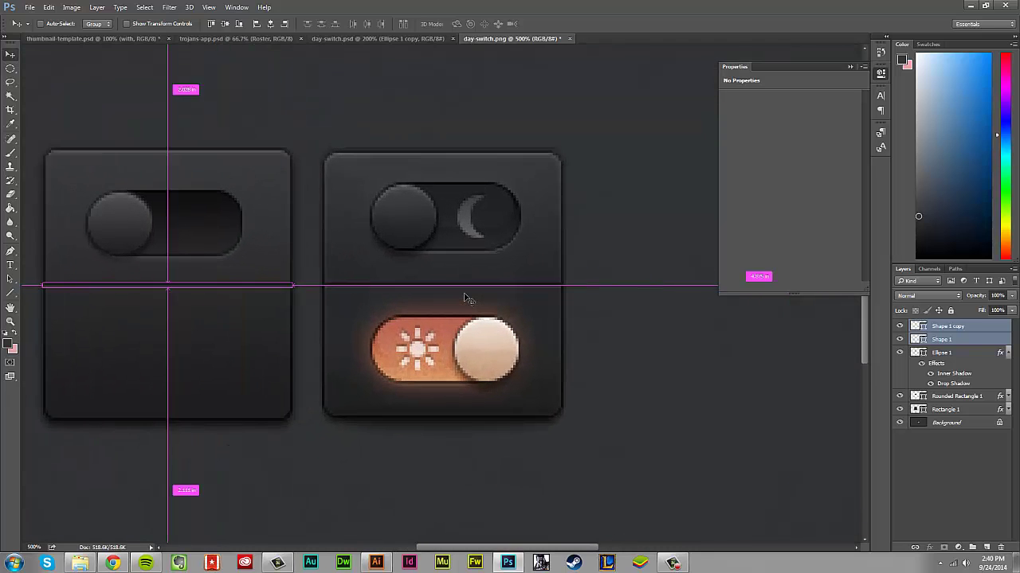
key(h)
key(ctrl+plus)
key(v)
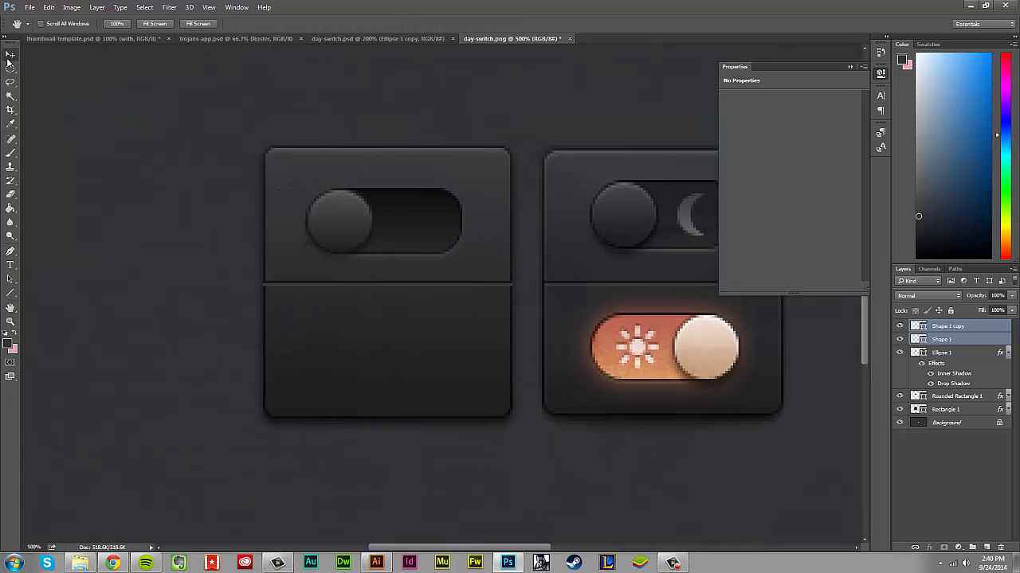
key(ctrl+t)
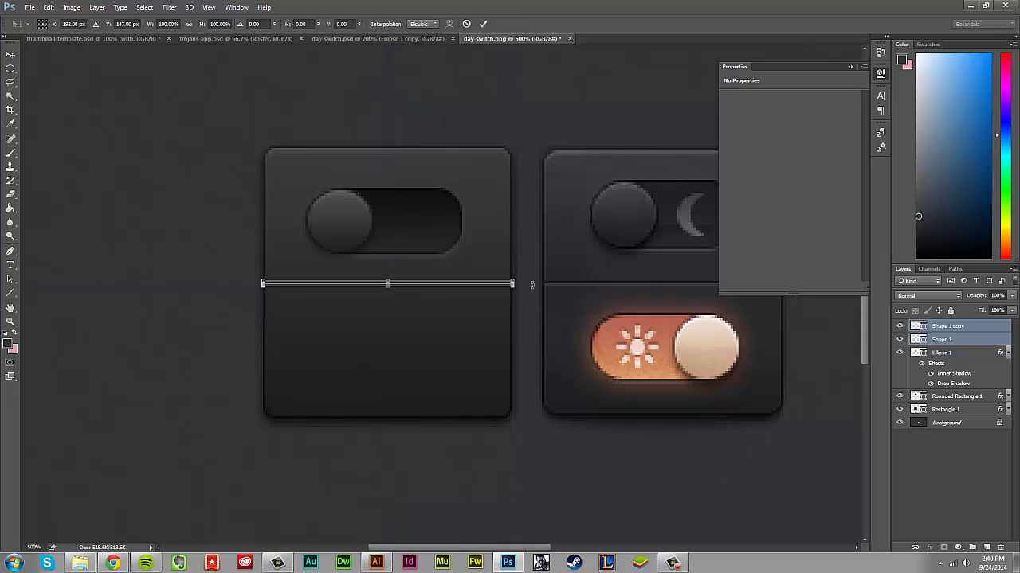
drag(518, 287, 513, 287)
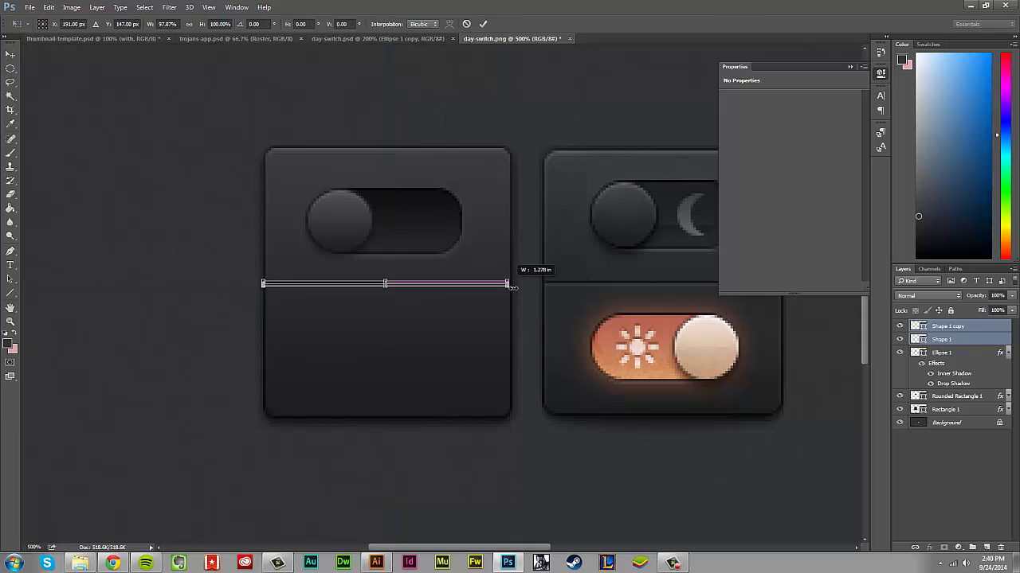
key(Right)
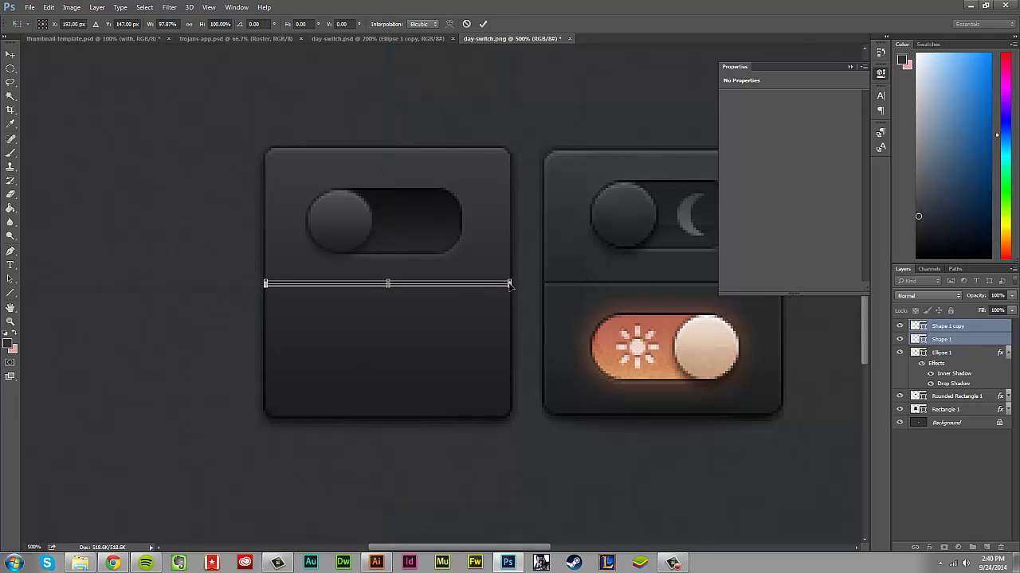
click(11, 53)
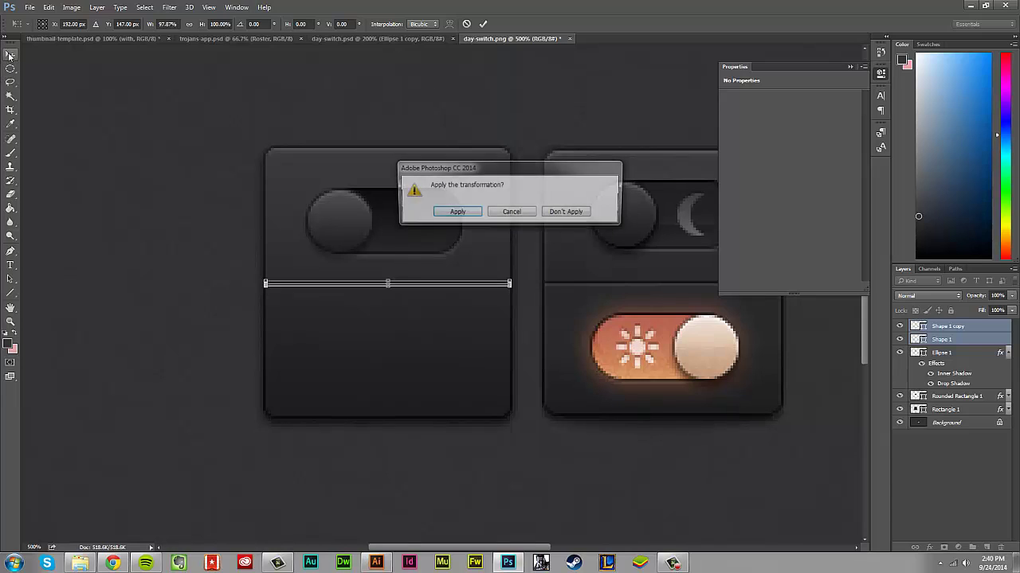
click(450, 213)
Nudge both divider lines left and down so they fit the left panel's edges.
key(ctrl+minus)
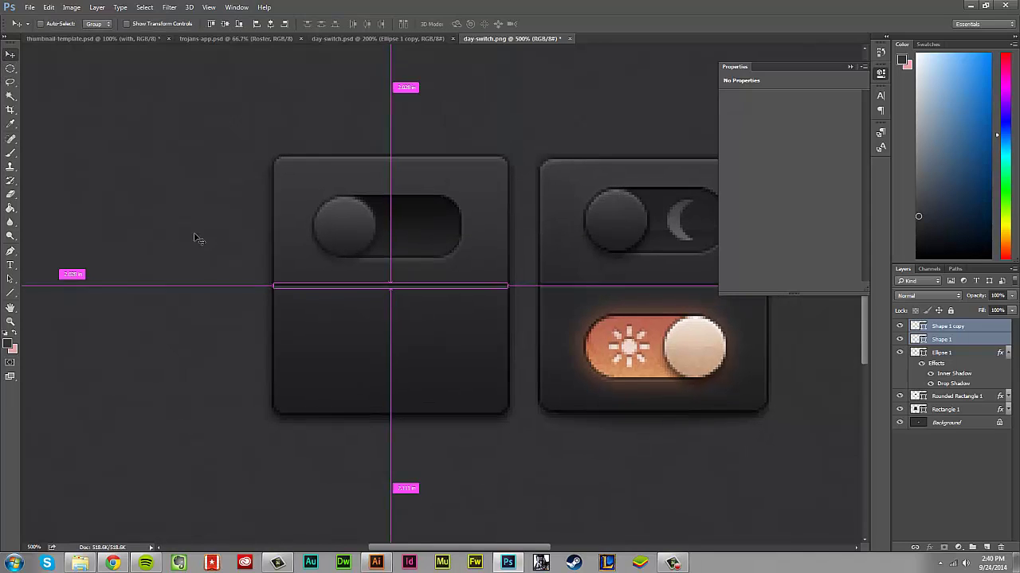
key(ctrl+minus)
key(ctrl+minus)
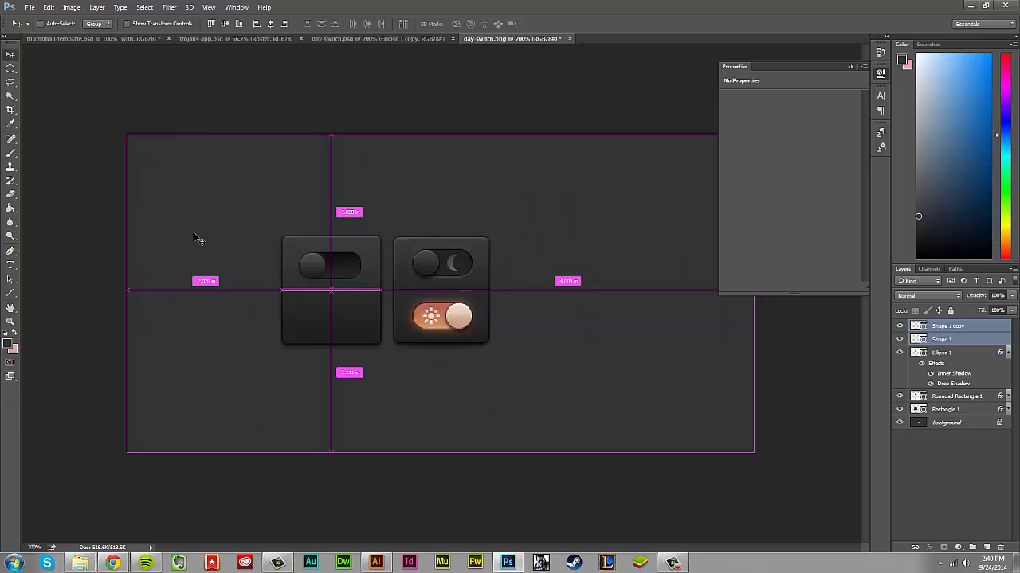
key(ctrl+plus)
key(ctrl+plus)
key(ctrl+plus)
key(h)
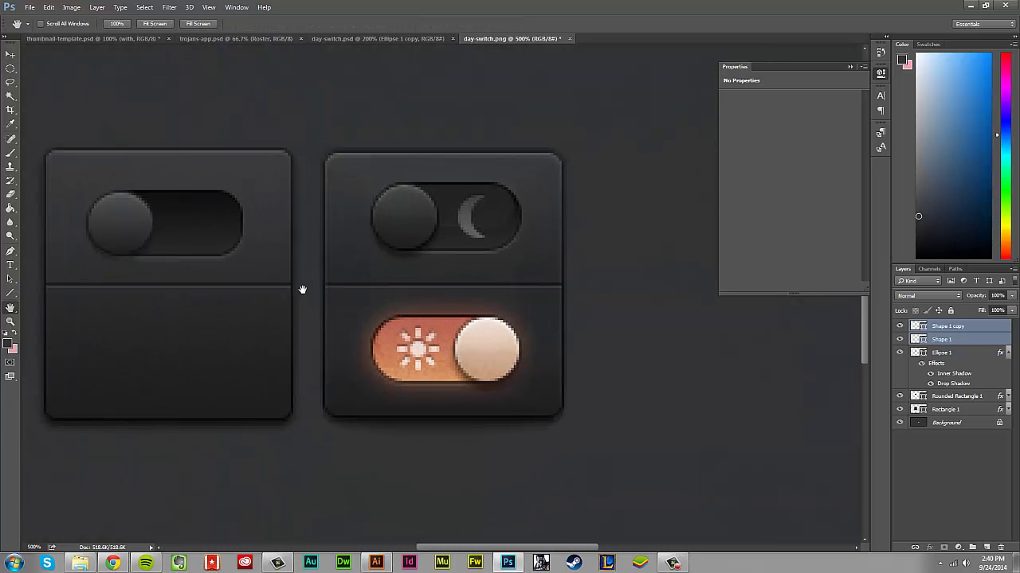
drag(302, 289, 319, 305)
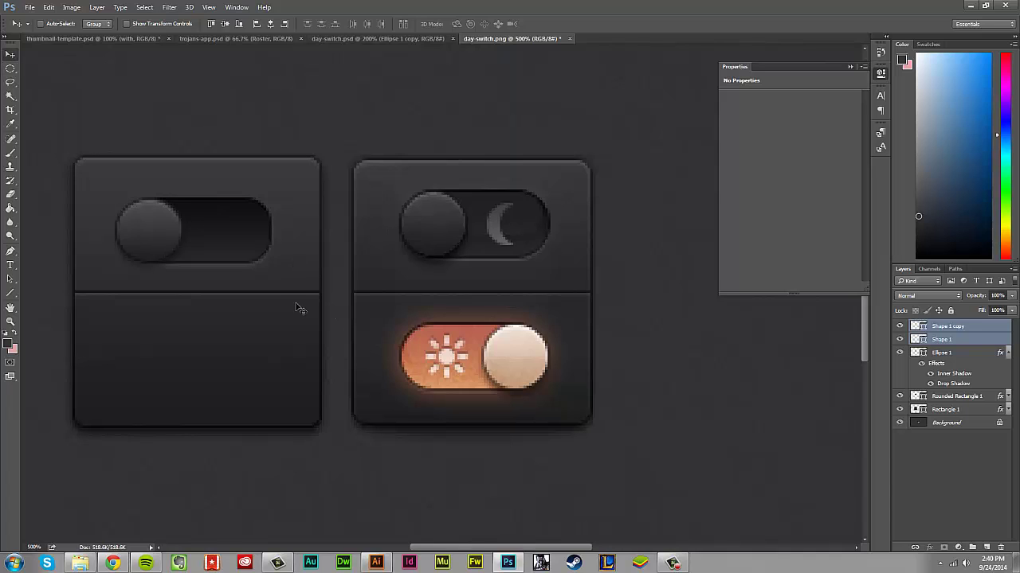
key(h)
drag(323, 305, 319, 289)
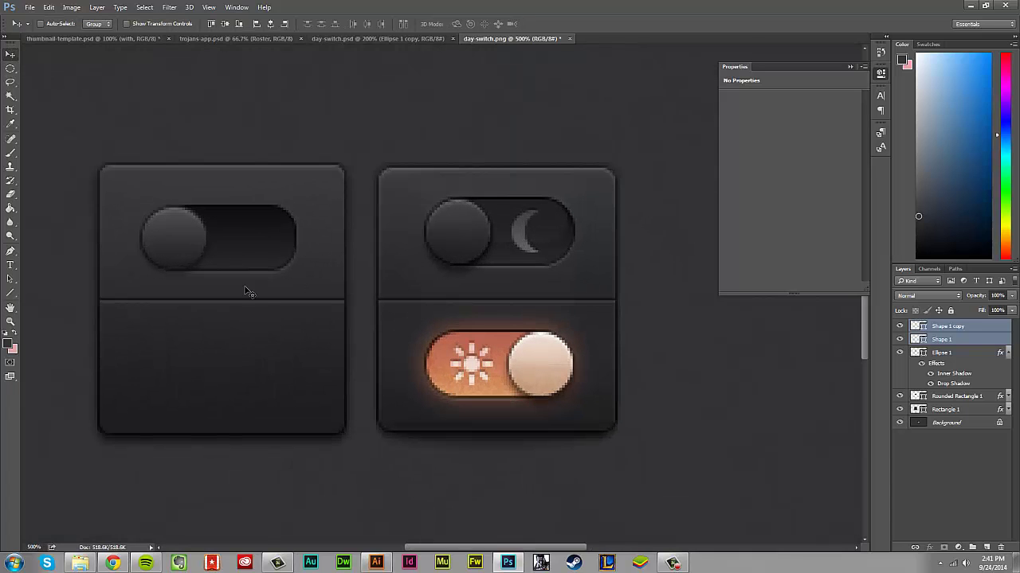
key(ctrl)
key(ctrl)
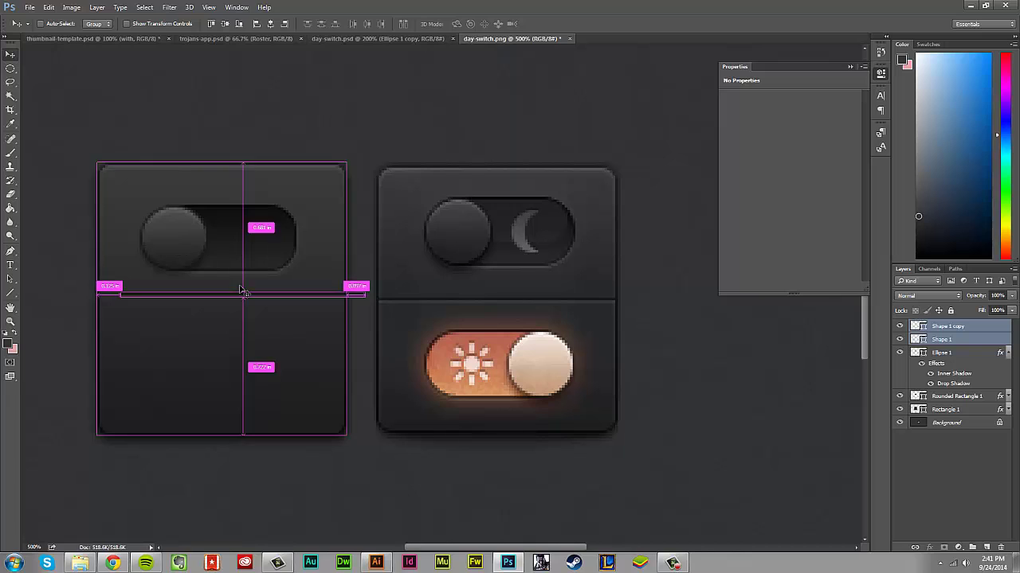
key(ctrl)
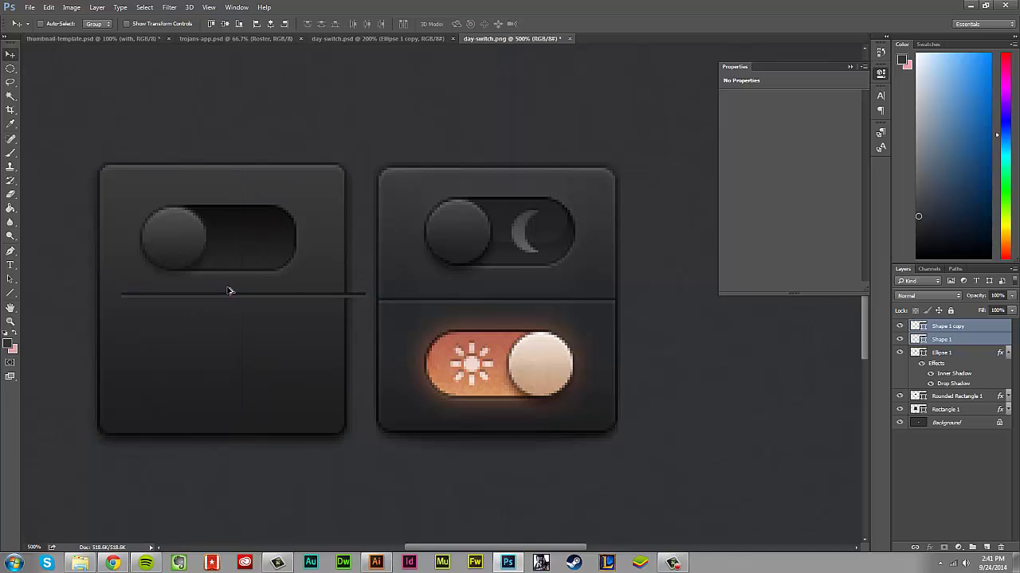
key(Left)
key(Left)
key(Left)
key(Down)
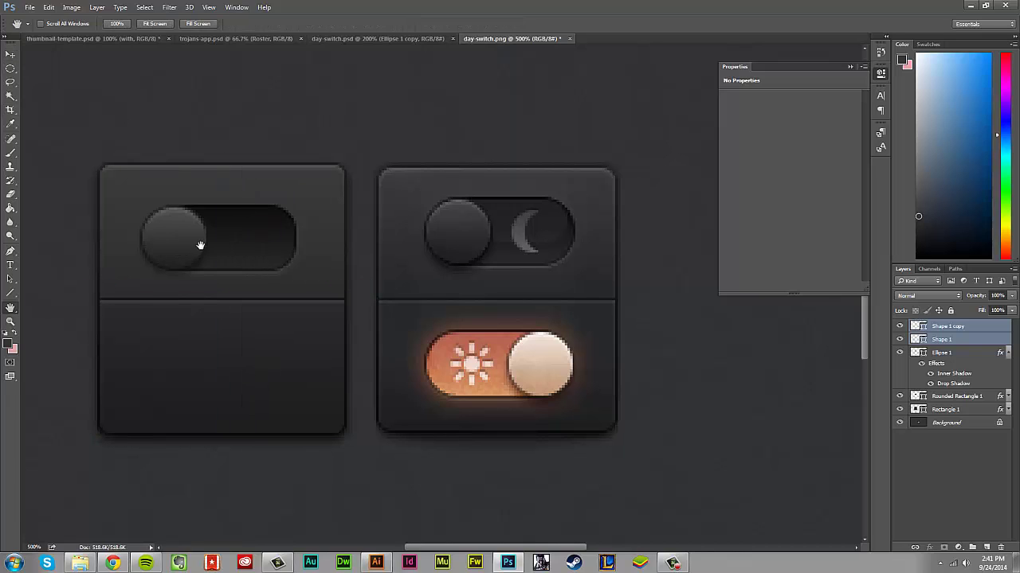
drag(199, 239, 279, 174)
key(v)
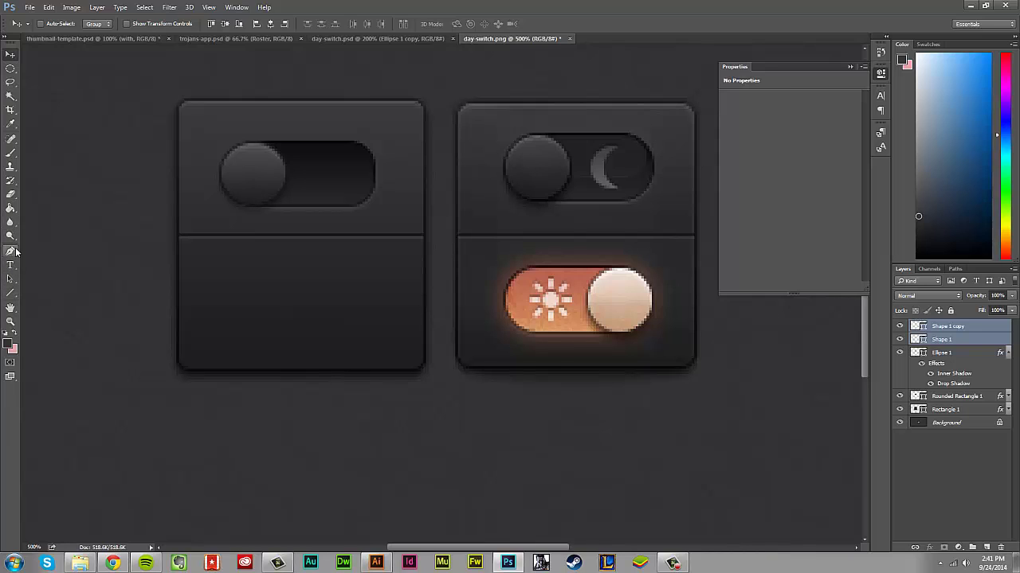
Draw a 10 px-corner rounded rectangle on a new layer over the orange toggle, stretching its top to match.
drag(10, 294, 45, 307)
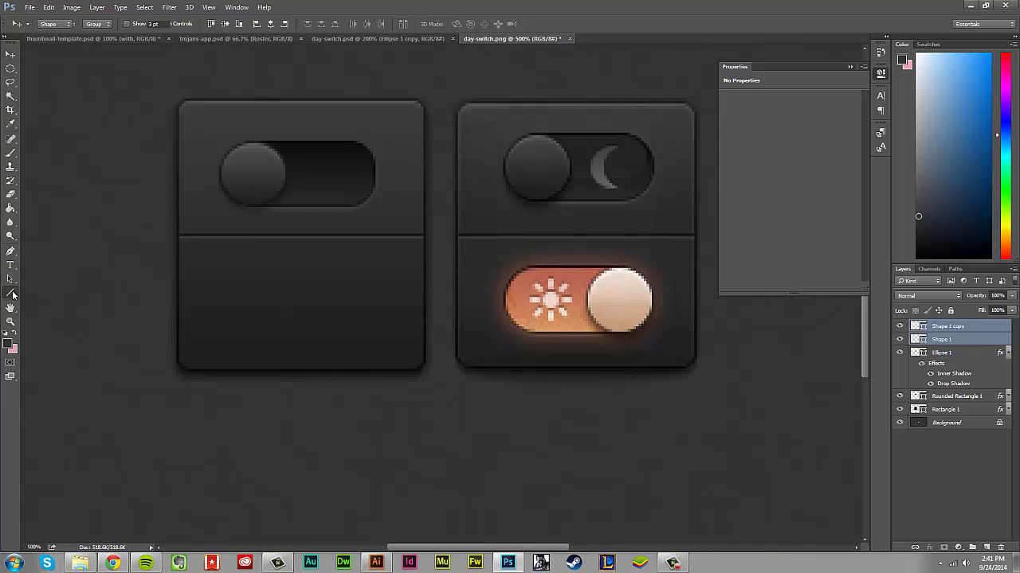
click(47, 303)
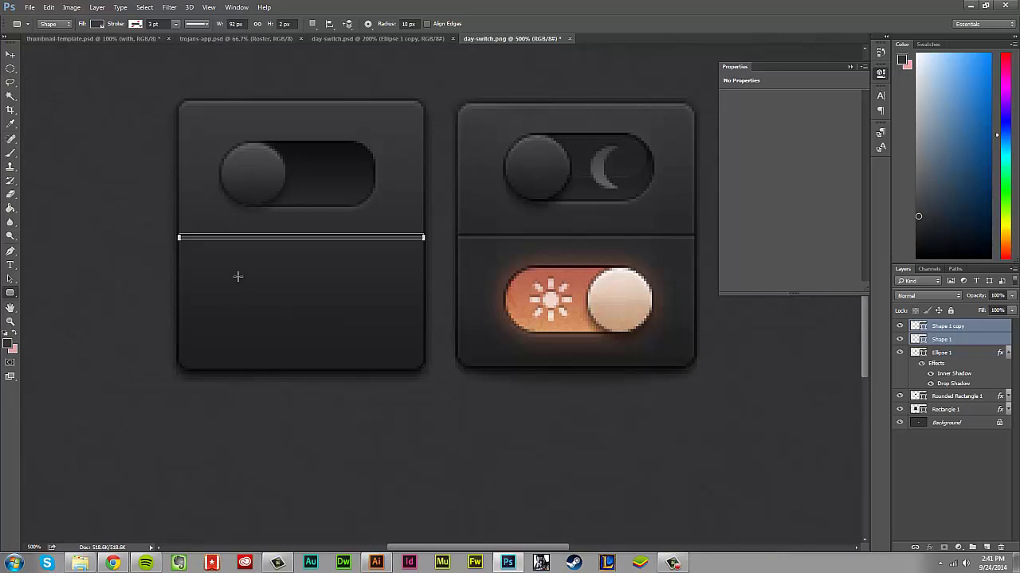
click(986, 547)
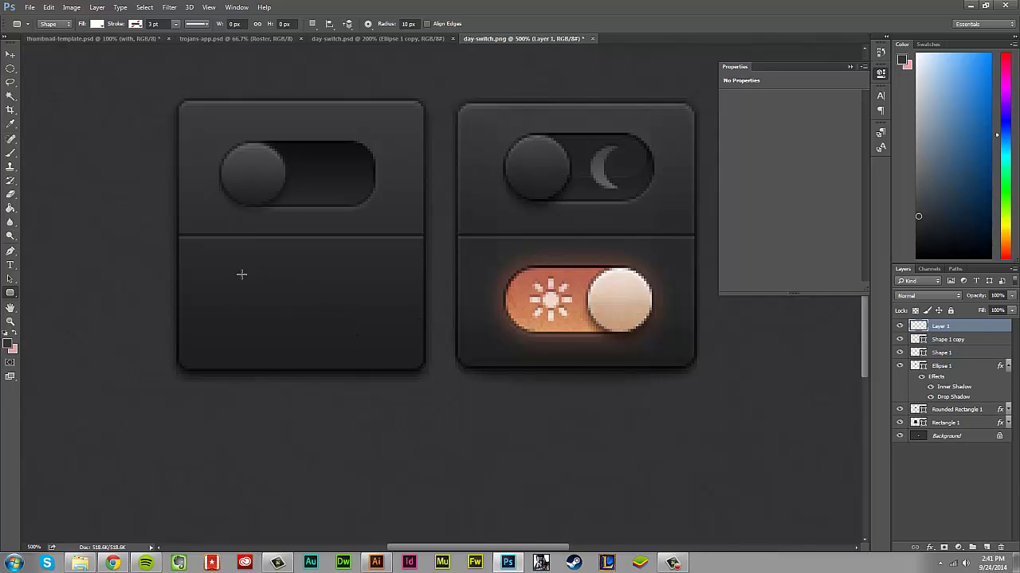
drag(504, 269, 656, 334)
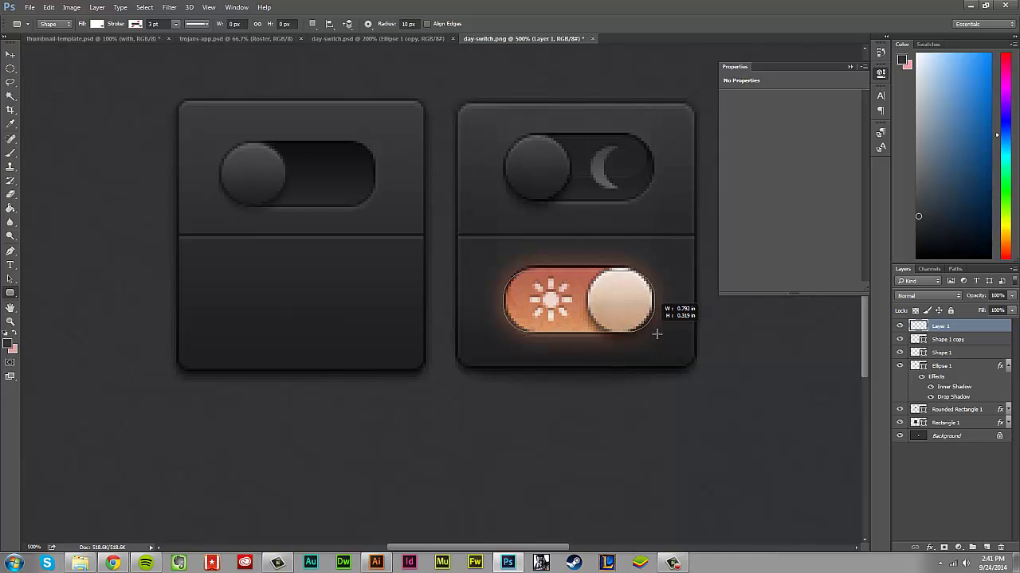
drag(656, 334, 656, 334)
key(ctrl+t)
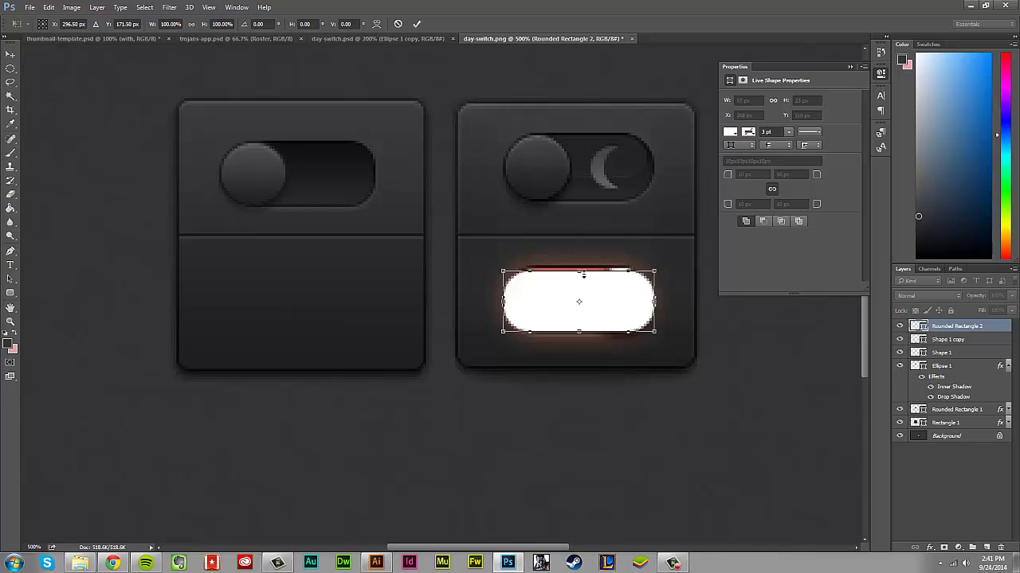
drag(583, 273, 583, 270)
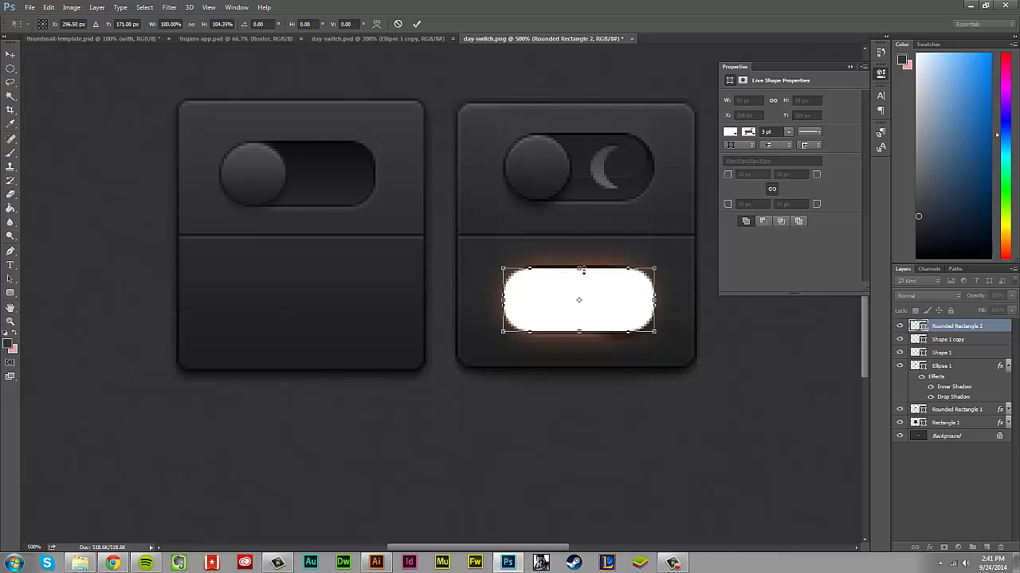
key(Return)
Move the white pill into the left panel's lower half and switch its fill to a gradient.
click(11, 52)
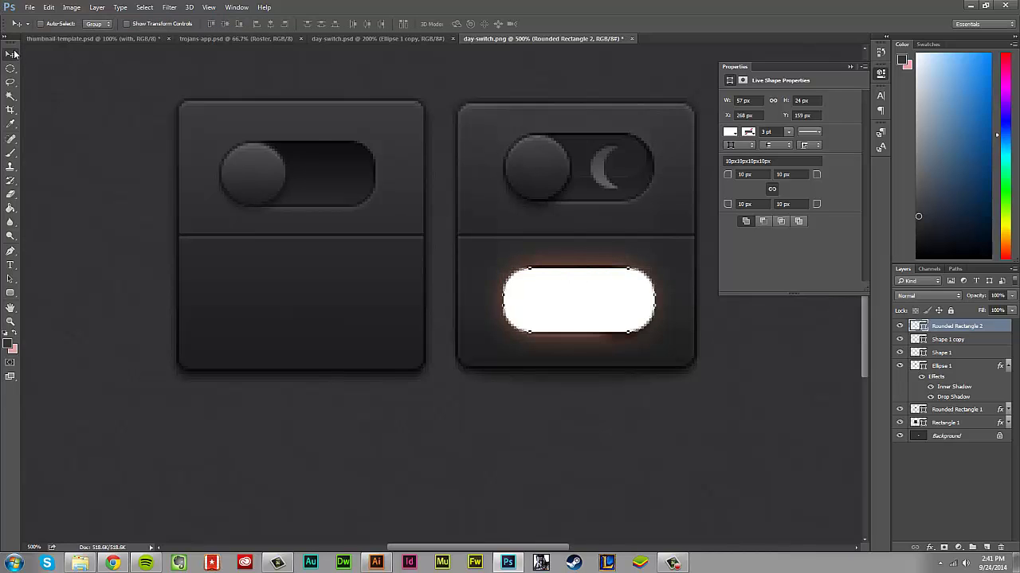
drag(549, 290, 279, 298)
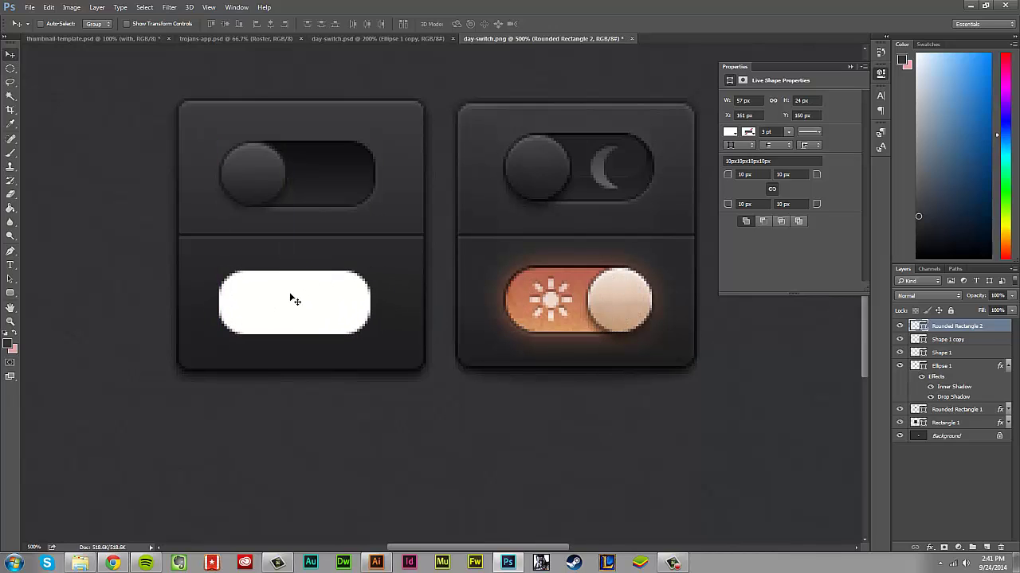
click(728, 133)
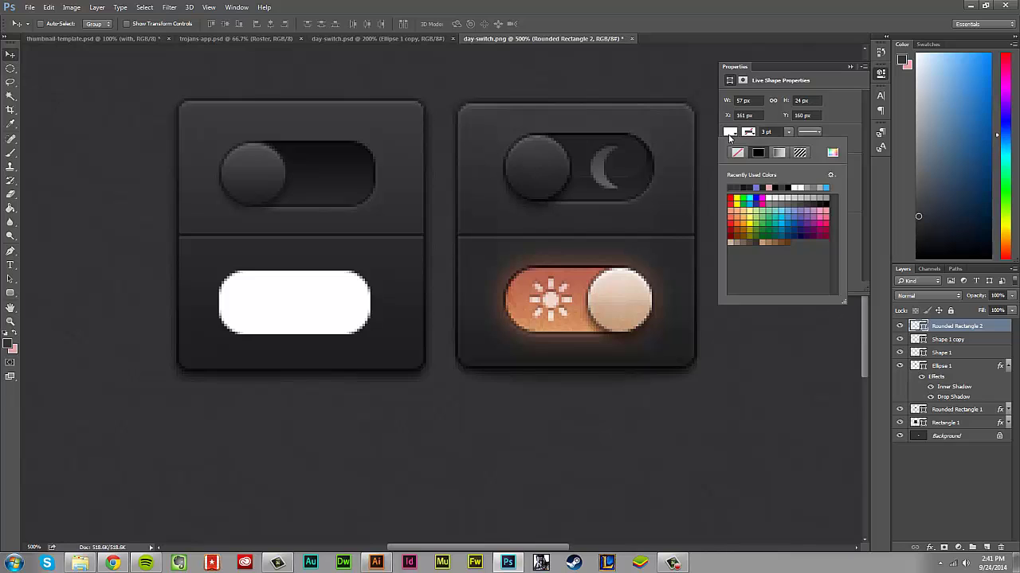
click(779, 152)
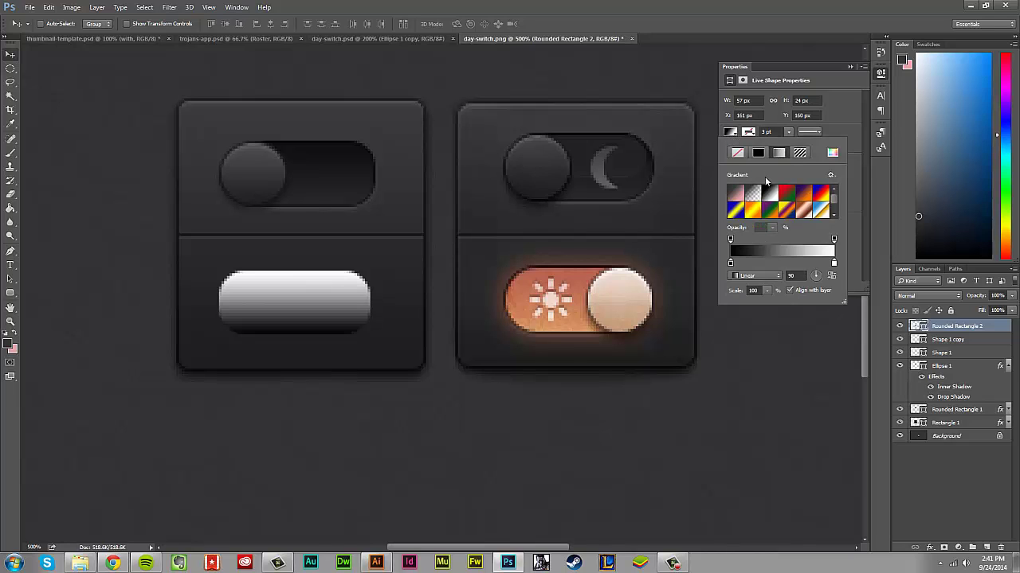
Sample peach and orange from the day toggle for the fill gradient's two stops.
double_click(731, 263)
click(560, 337)
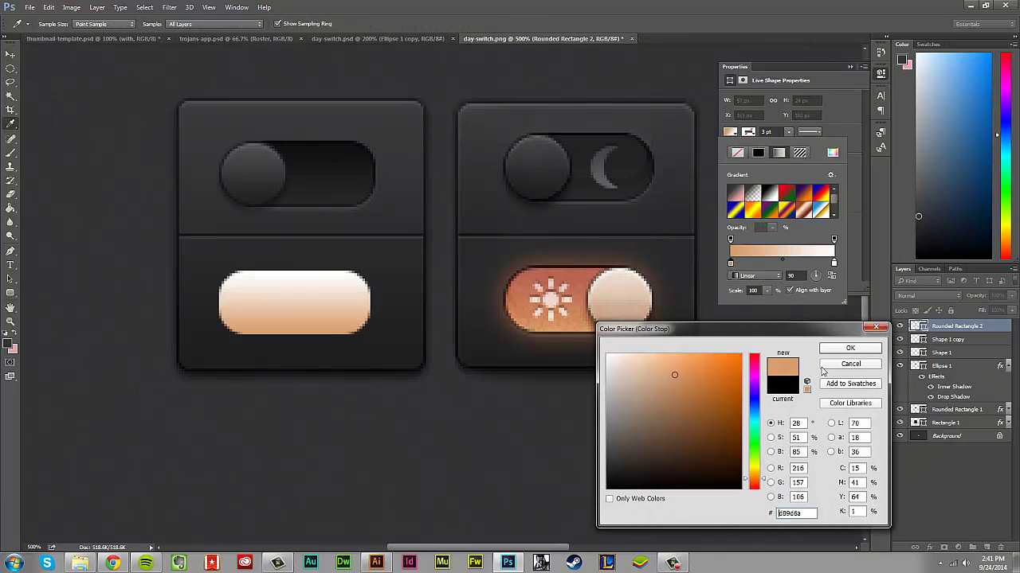
click(850, 348)
double_click(833, 263)
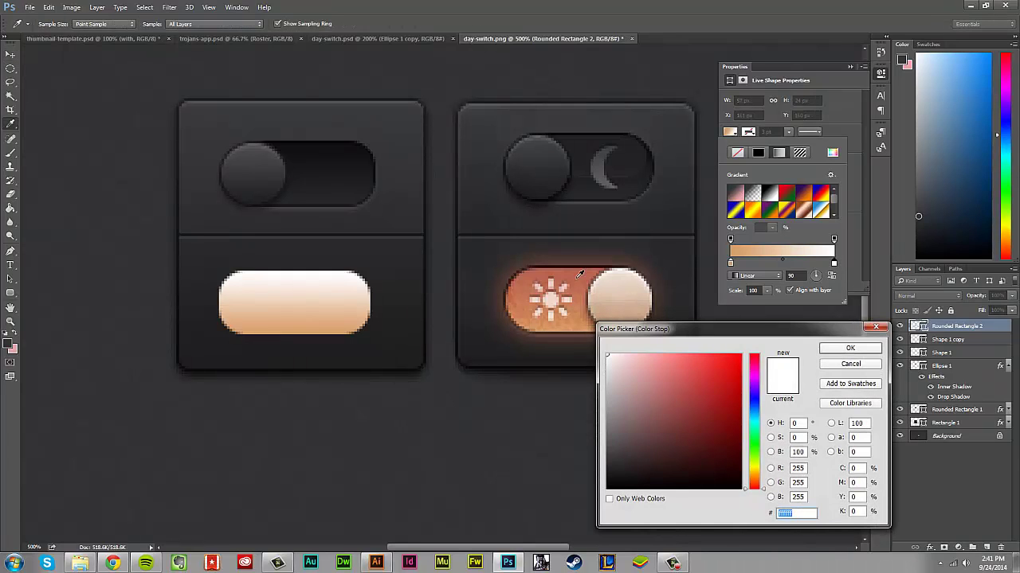
click(579, 276)
click(844, 350)
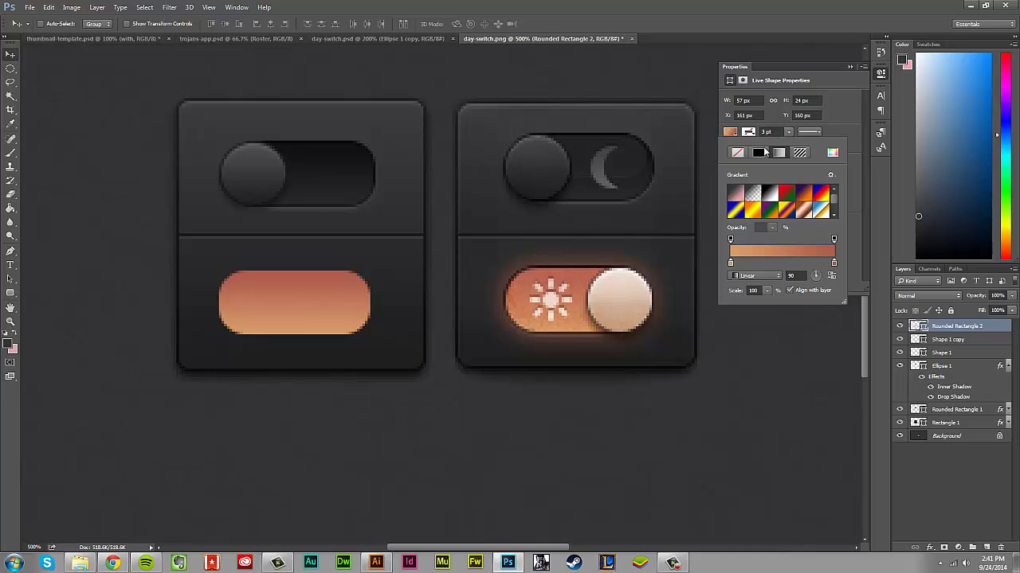
Give the pill a gradient stroke with two dark browns sampled from the day toggle.
click(751, 133)
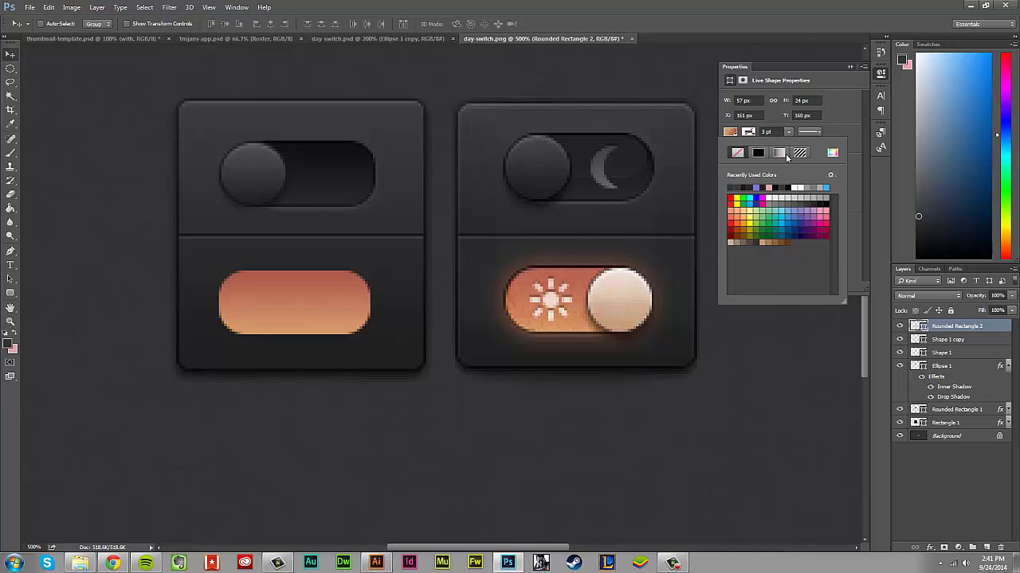
click(784, 155)
double_click(730, 263)
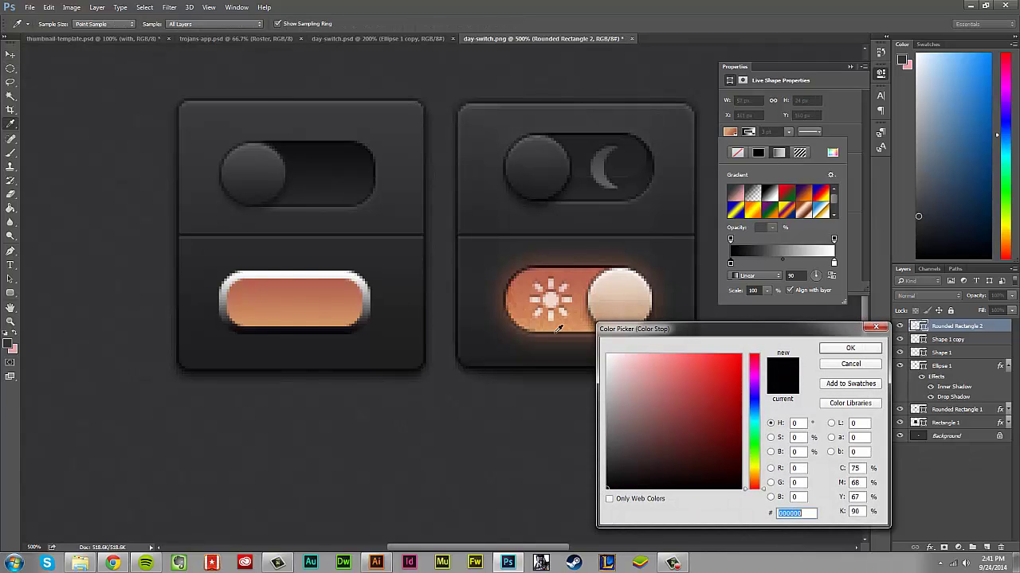
click(556, 338)
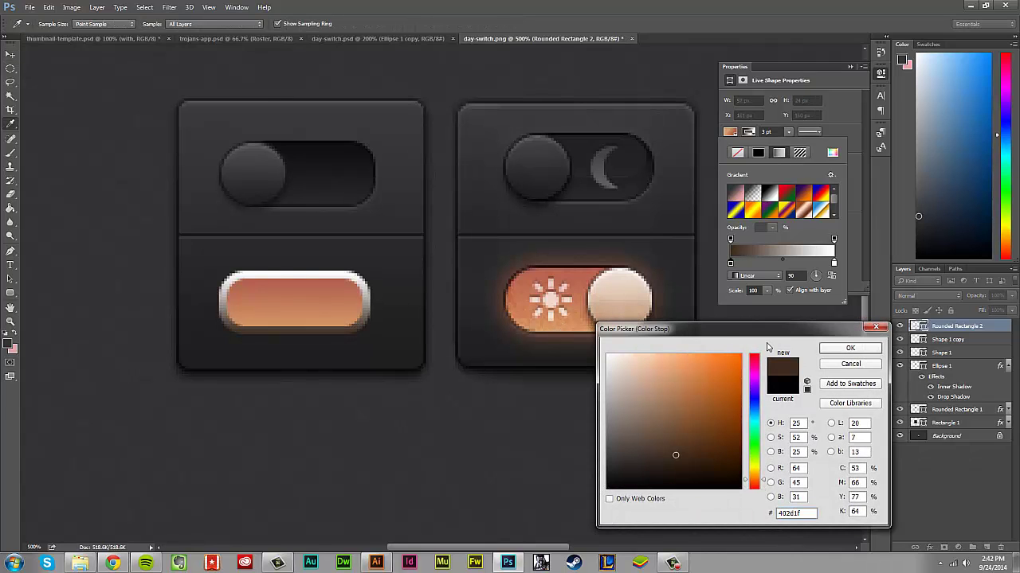
click(846, 348)
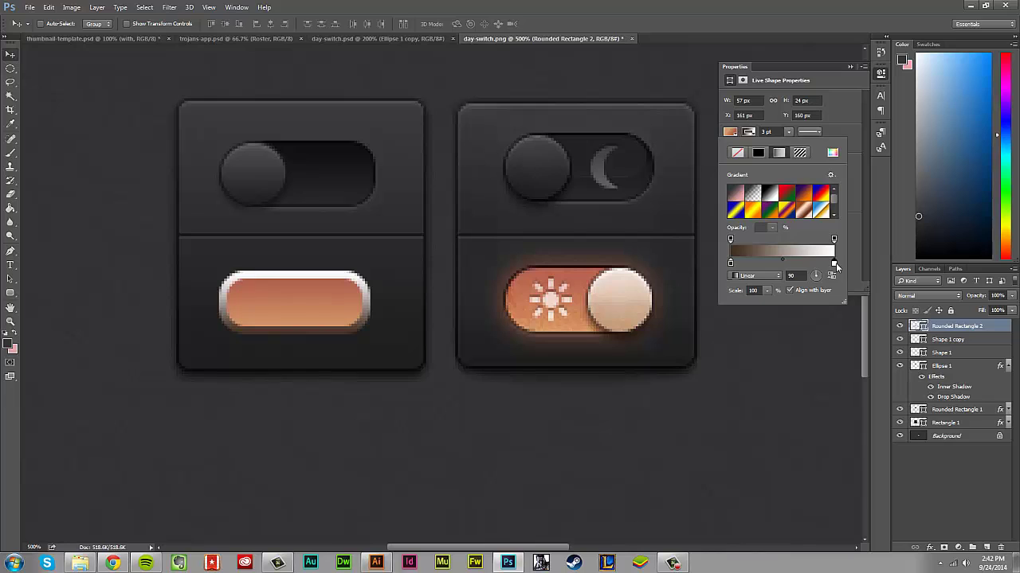
double_click(834, 264)
click(568, 269)
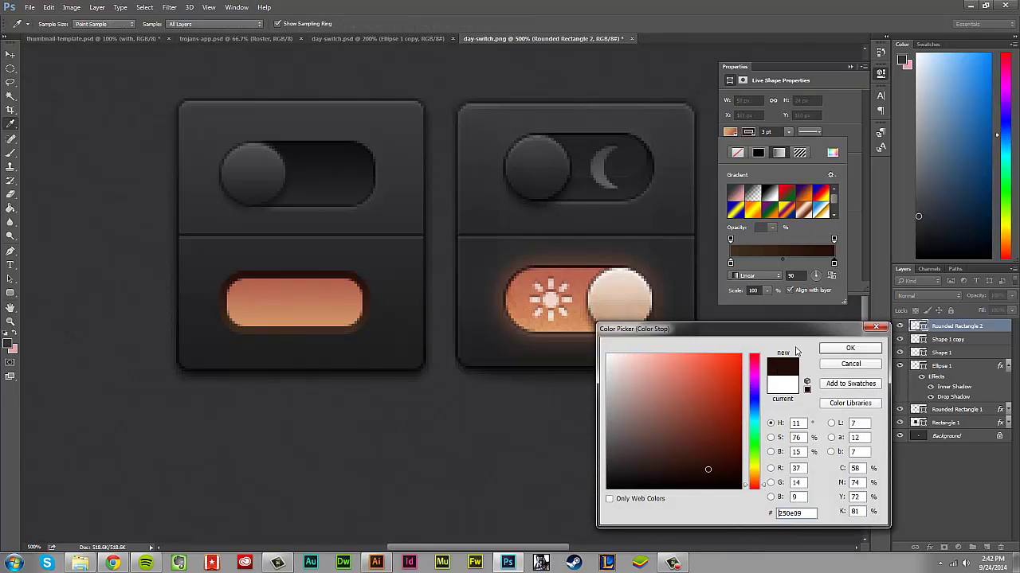
click(850, 348)
Set the pill's stroke width to 1 pt.
click(747, 132)
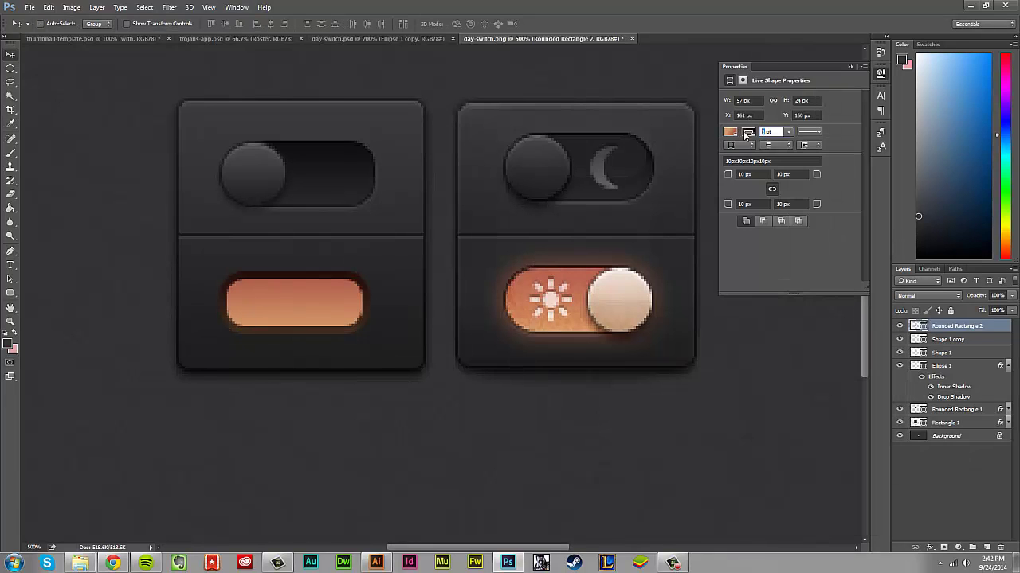
text(1)
key(Tab)
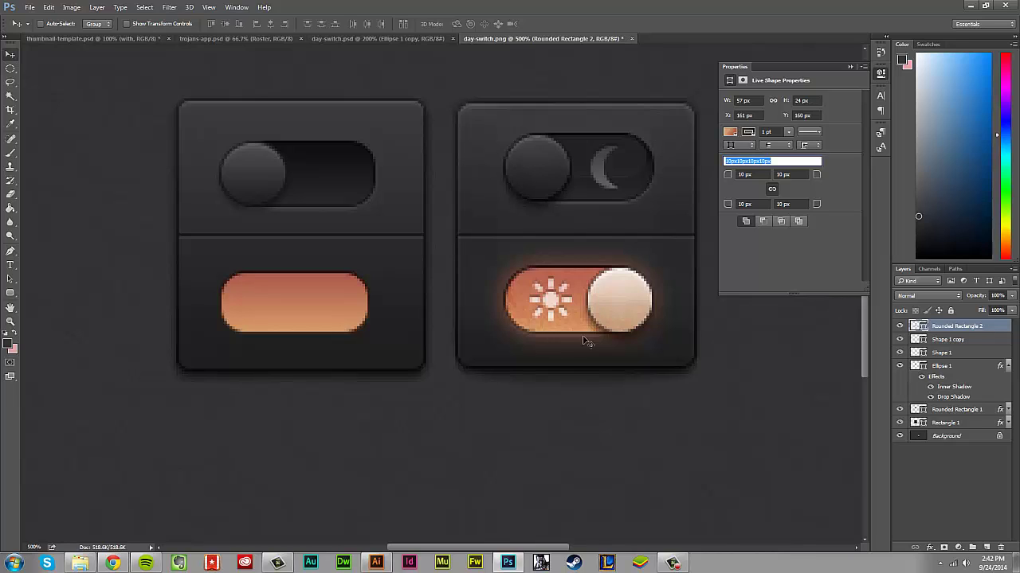
Add a drop shadow to the pill using a brown sampled from the day toggle.
double_click(983, 328)
double_click(1001, 331)
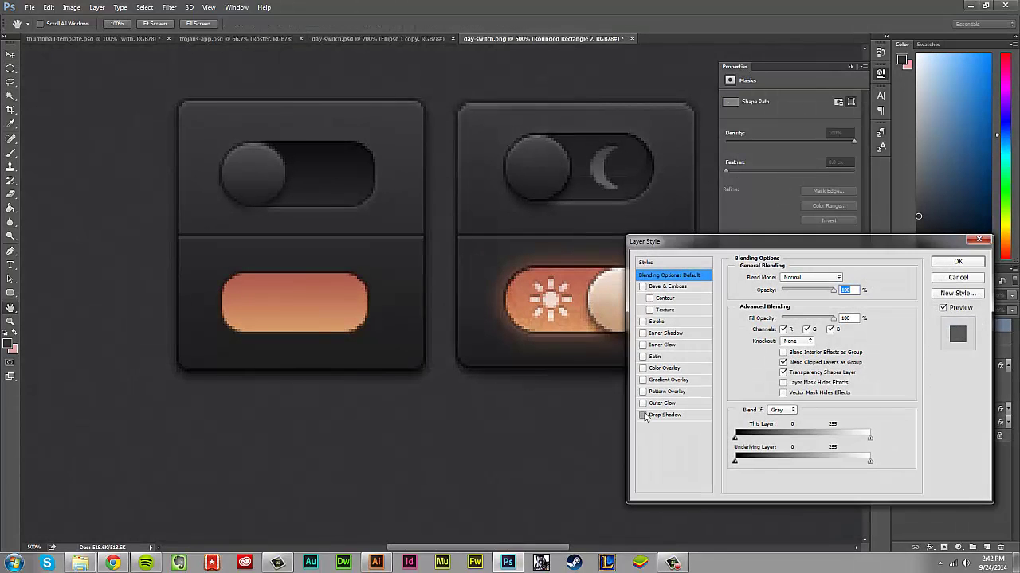
click(645, 416)
click(845, 277)
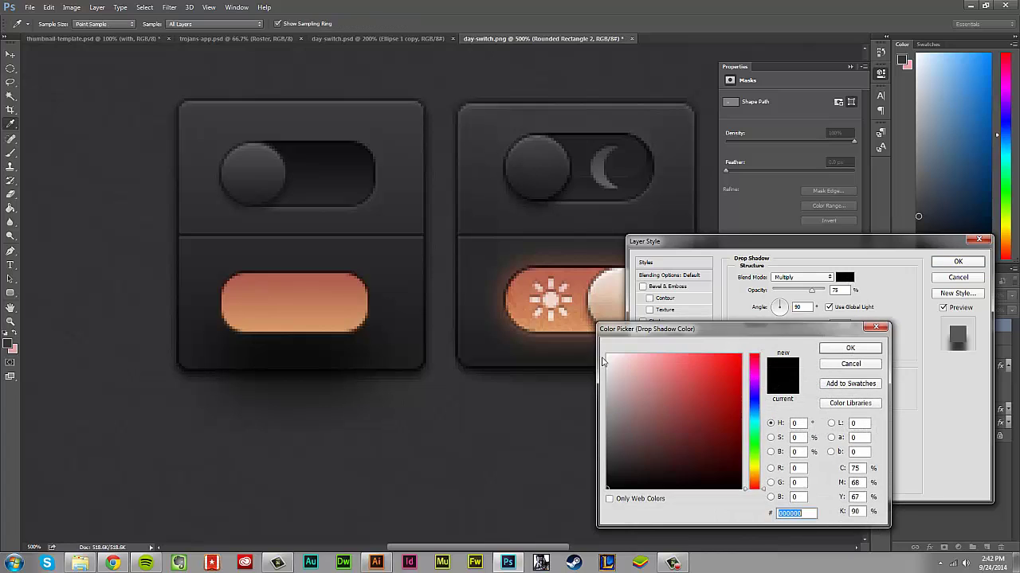
click(561, 341)
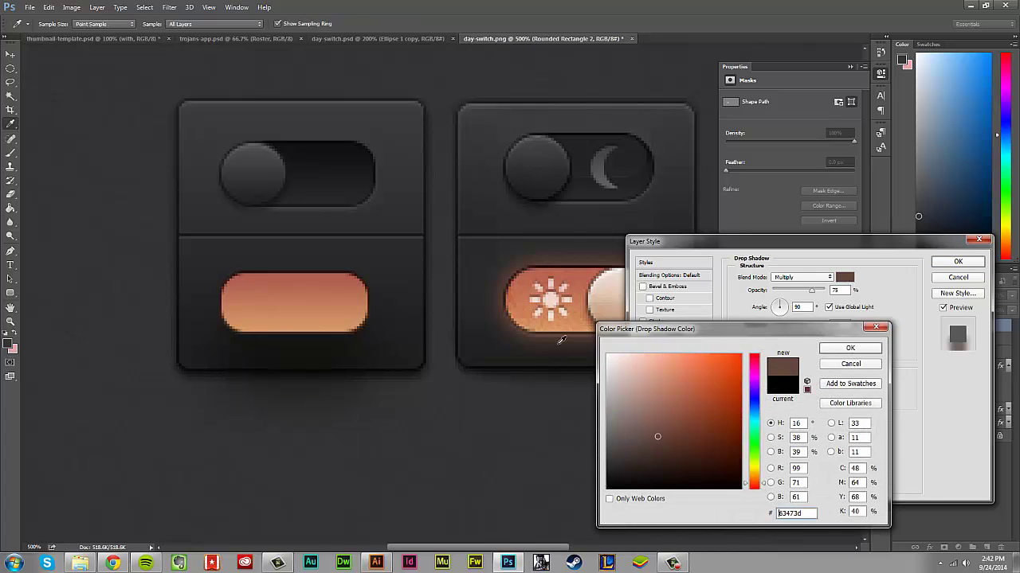
click(856, 352)
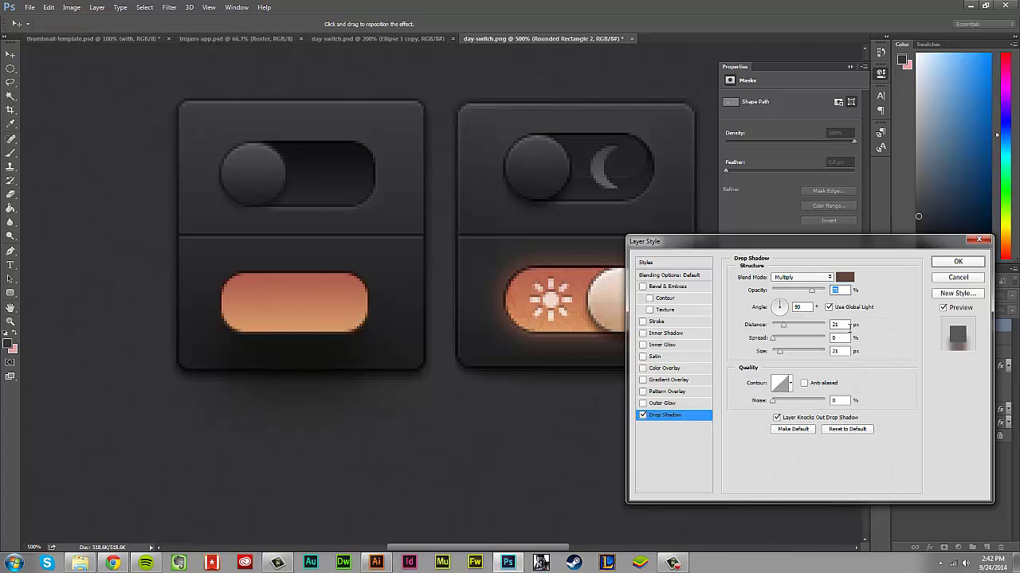
Set the drop shadow to 1 px distance, 1 px size, Normal blend and 60% opacity.
double_click(836, 325)
text(1)
double_click(835, 351)
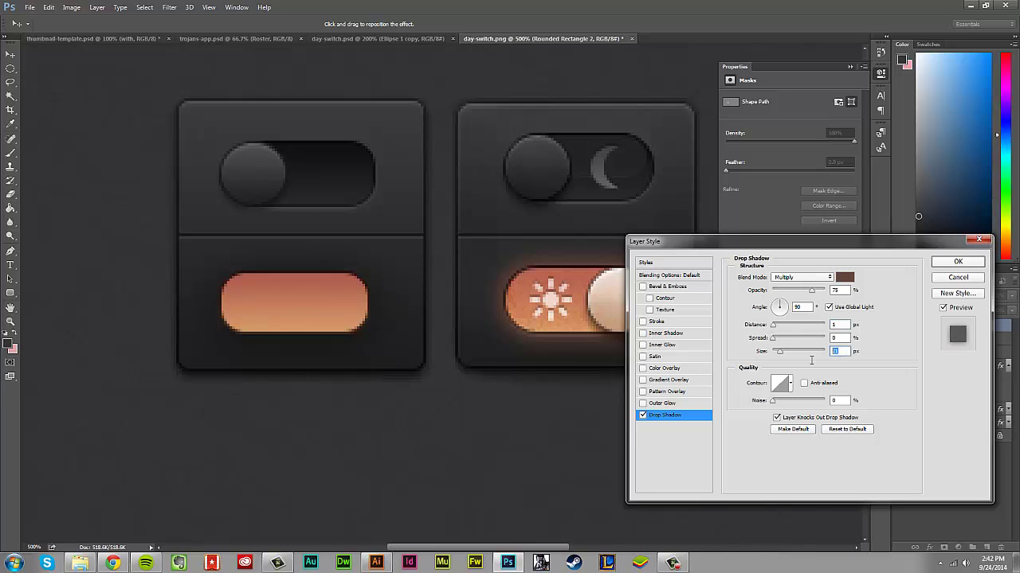
text(2)
double_click(839, 325)
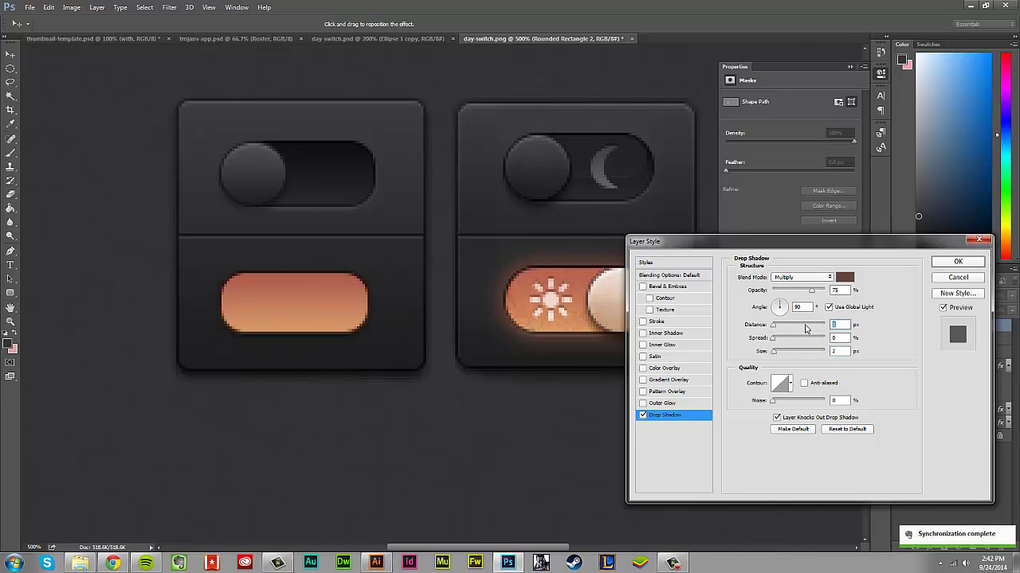
click(808, 277)
click(798, 282)
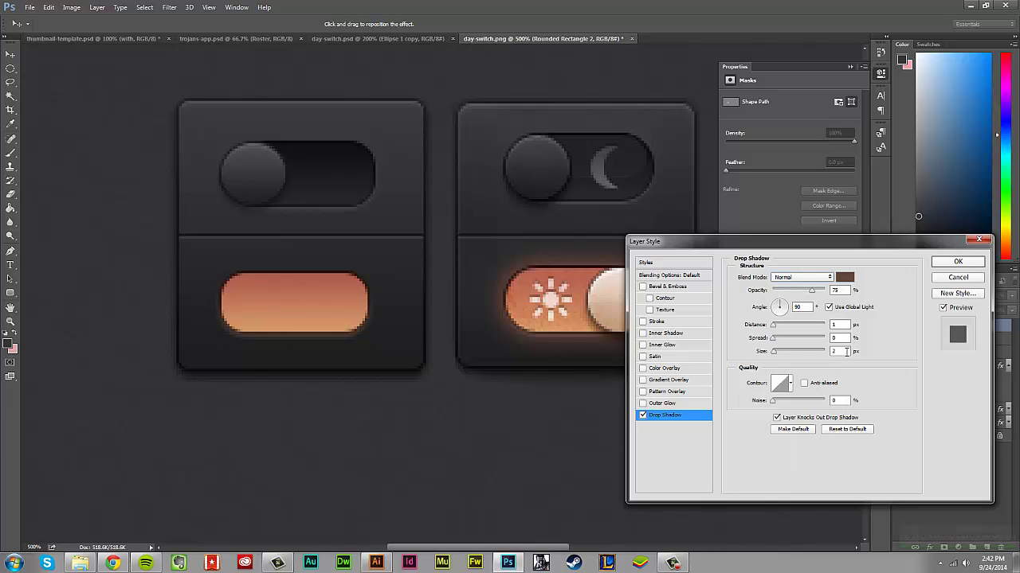
double_click(840, 351)
text(1)
double_click(846, 325)
double_click(845, 290)
text(20)
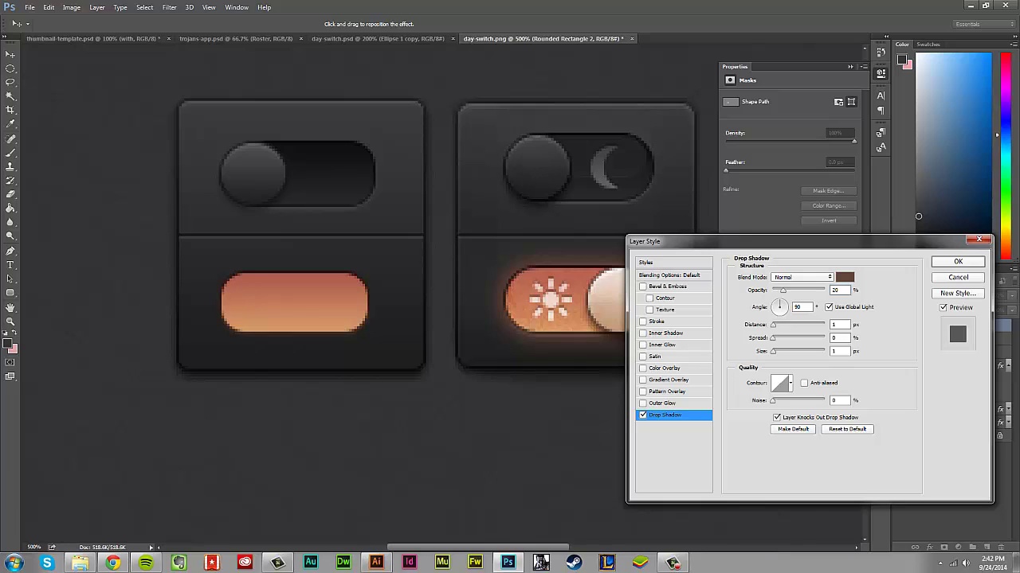
text(5)
text(0)
key(shift+Up)
Apply the drop shadow and briefly hide then show the top-left knob to check it.
click(958, 262)
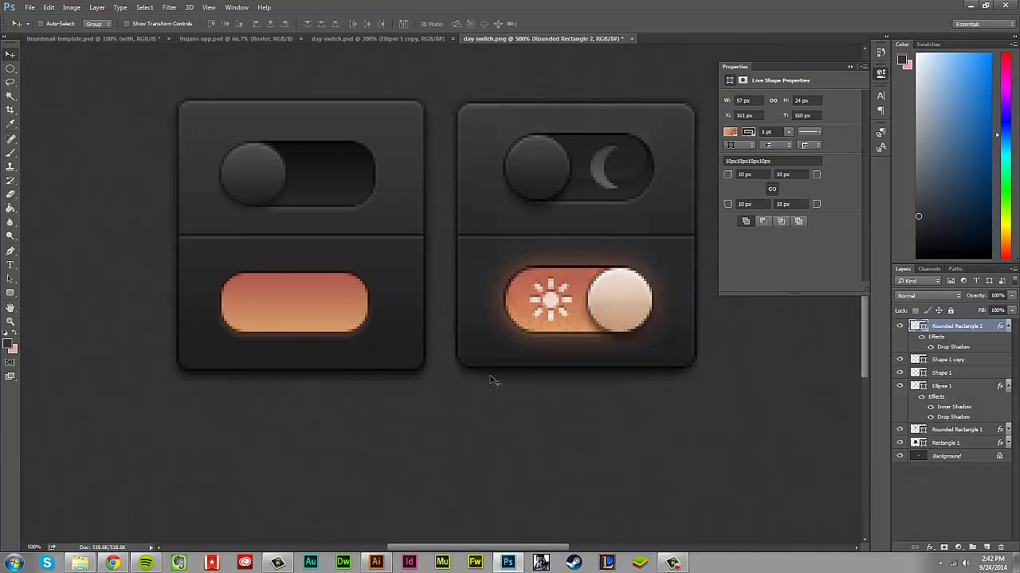
click(901, 386)
click(901, 387)
Duplicate the top-left knob, raise the copy to the top of the stack, and place it at the pill's right end.
click(959, 387)
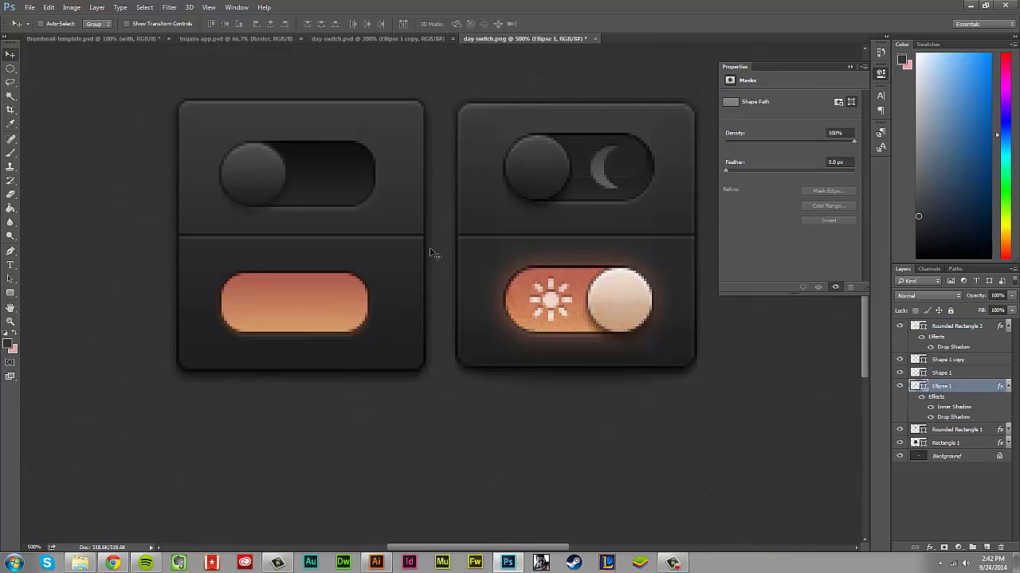
drag(247, 169, 236, 301)
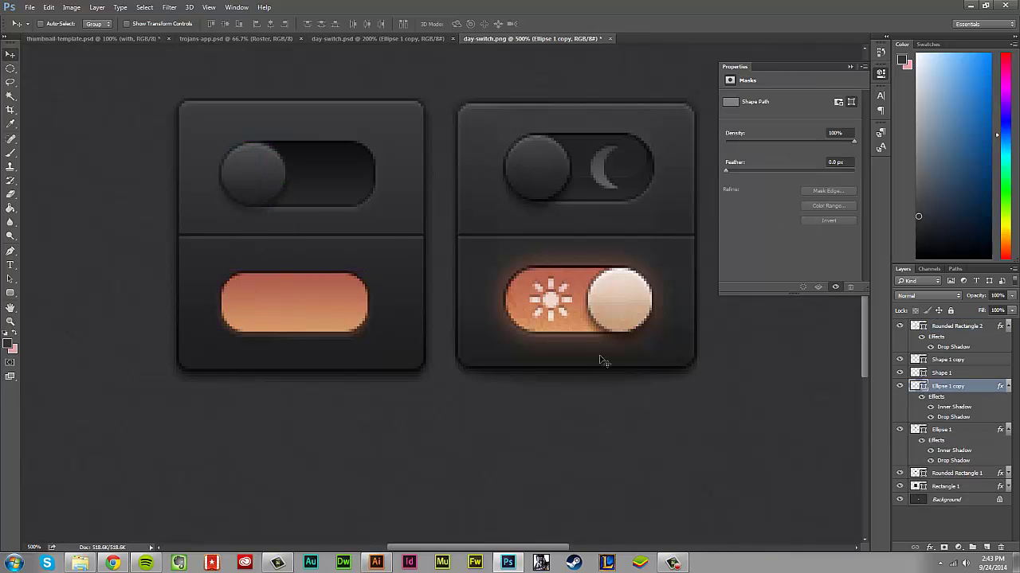
drag(971, 390, 978, 328)
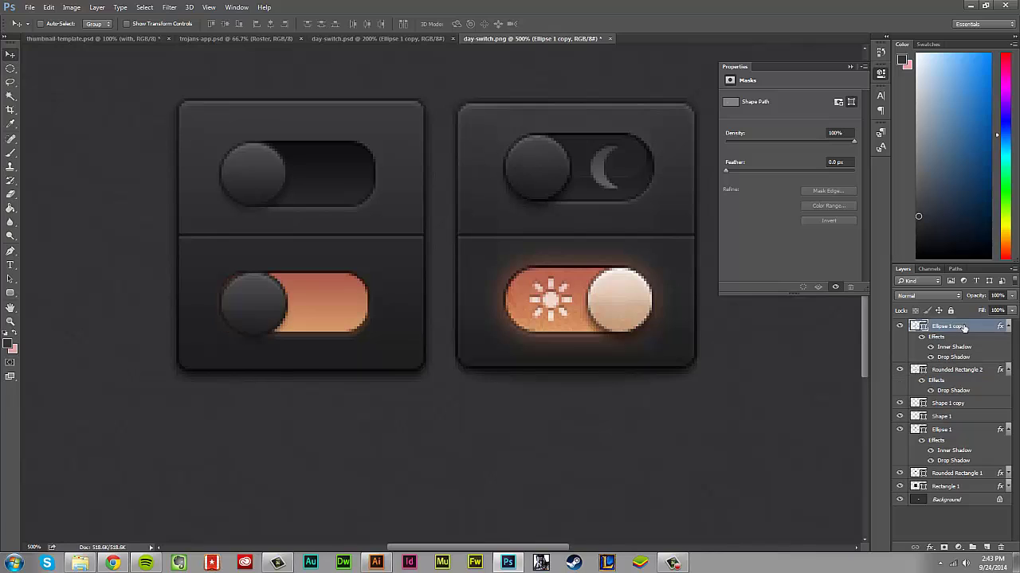
drag(251, 304, 360, 302)
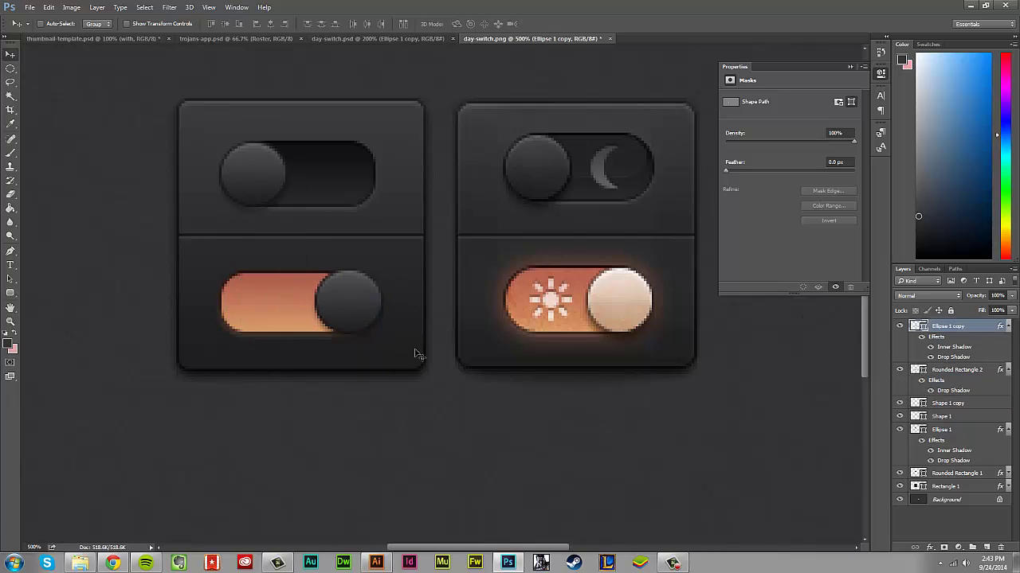
double_click(922, 327)
Set the knob copy's first gradient stop to tan sampled from the day switch.
click(679, 241)
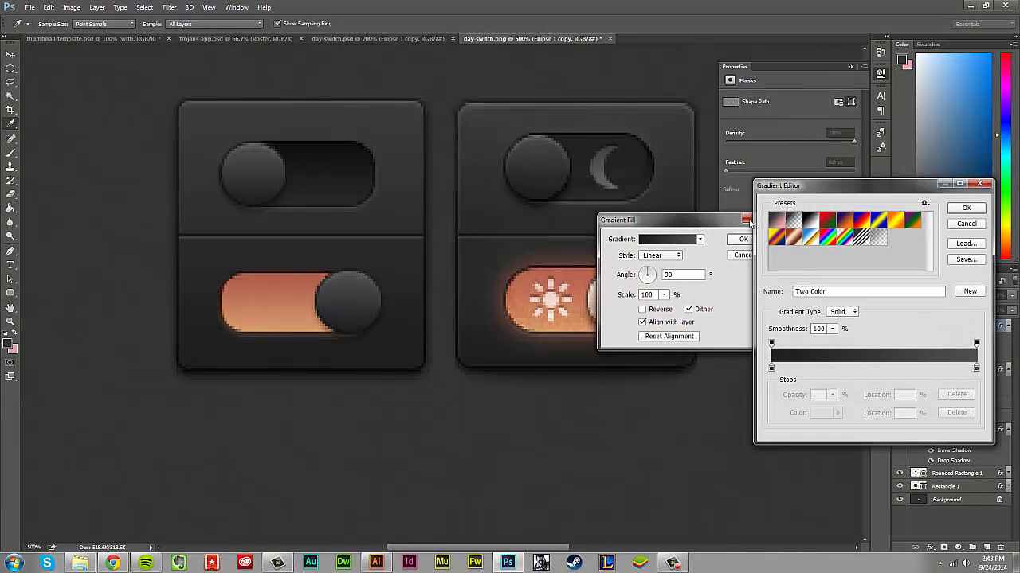
click(966, 208)
drag(629, 220, 802, 162)
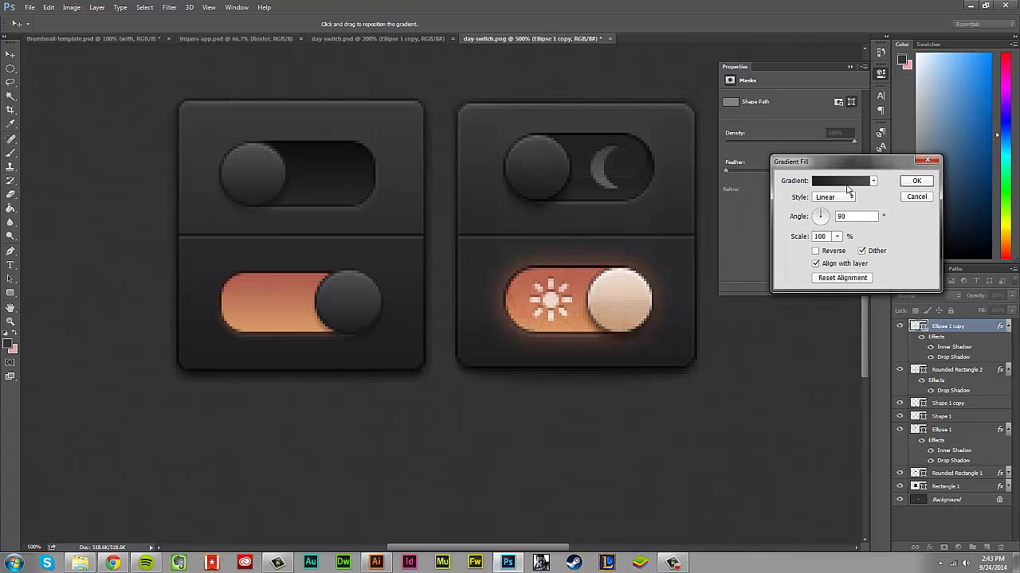
click(842, 181)
double_click(771, 369)
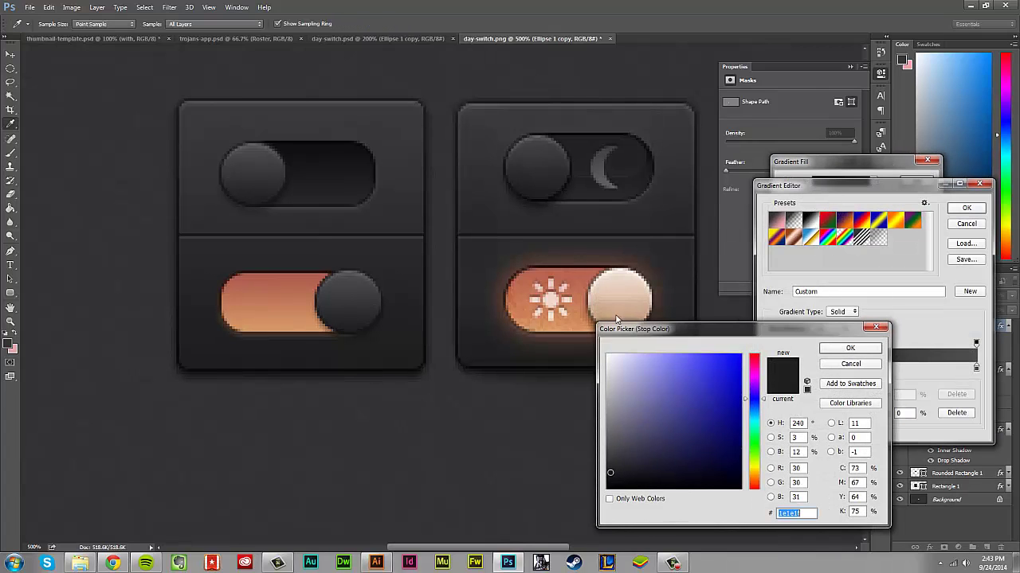
drag(683, 335, 769, 362)
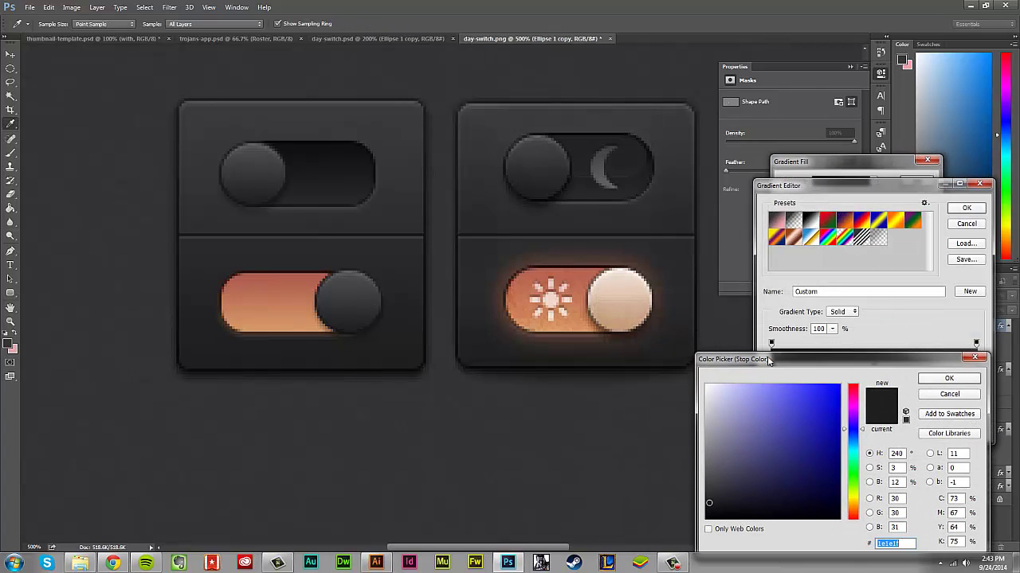
click(624, 334)
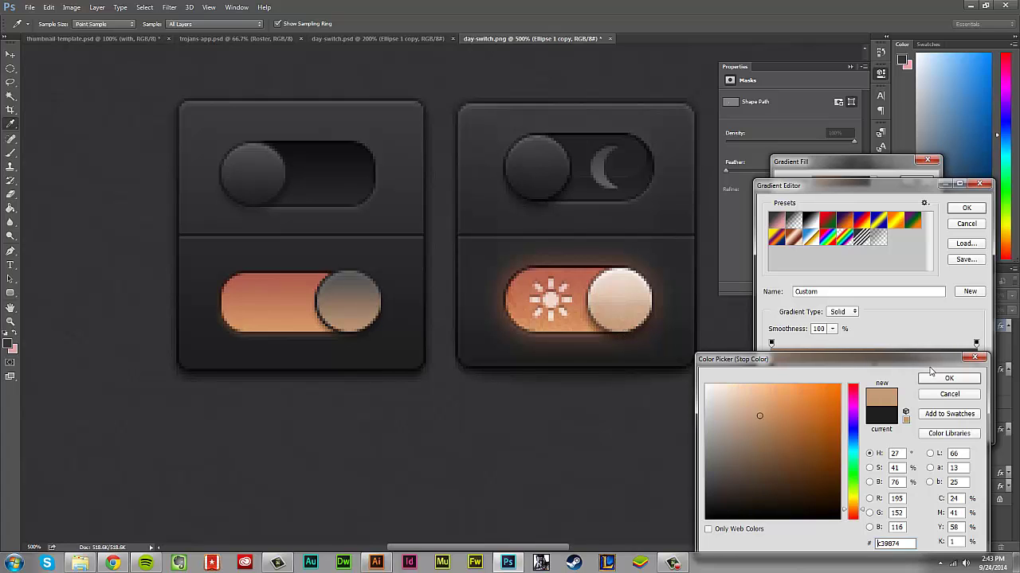
click(948, 378)
Set the second stop to cream from the day knob and apply the tan-to-cream gradient.
double_click(976, 368)
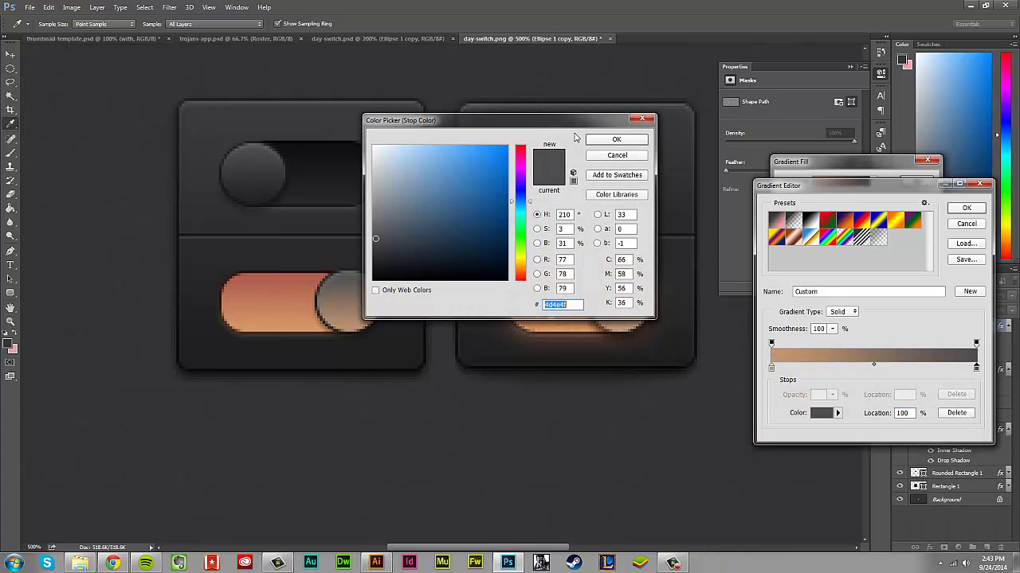
drag(575, 120, 466, 105)
click(623, 279)
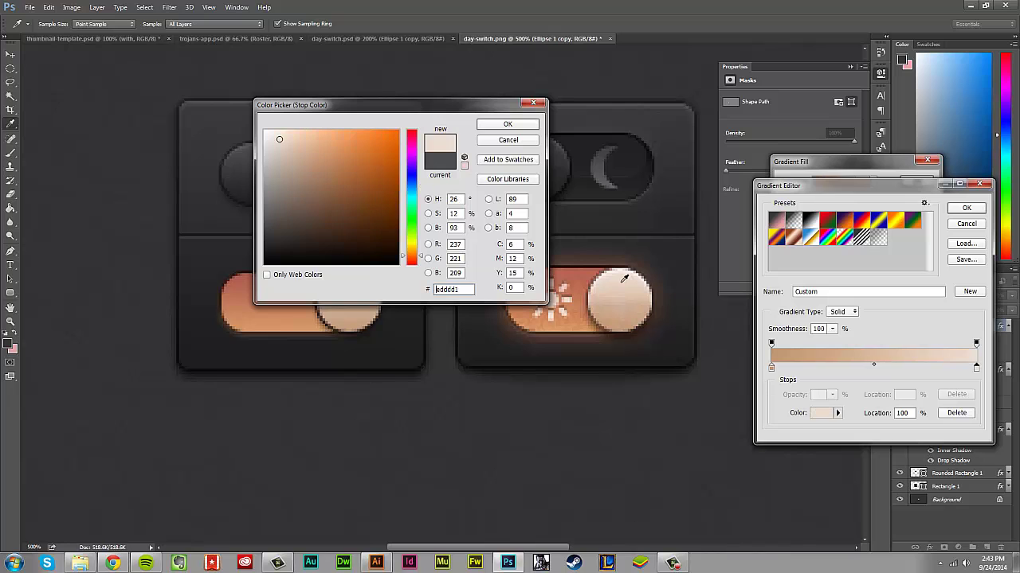
click(506, 125)
click(966, 207)
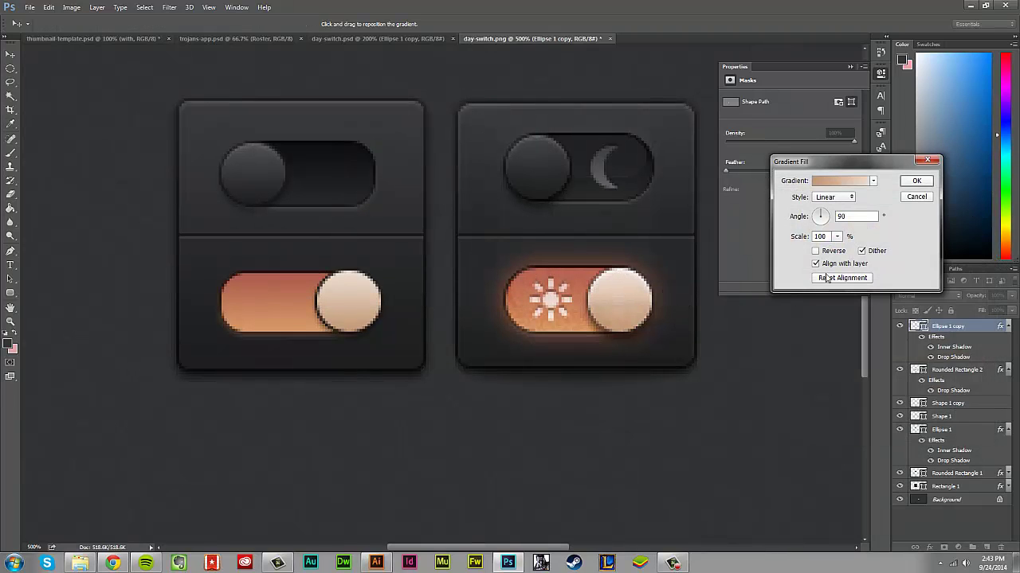
click(908, 183)
Set the knob copy's inner shadow opacity to 100%.
double_click(964, 326)
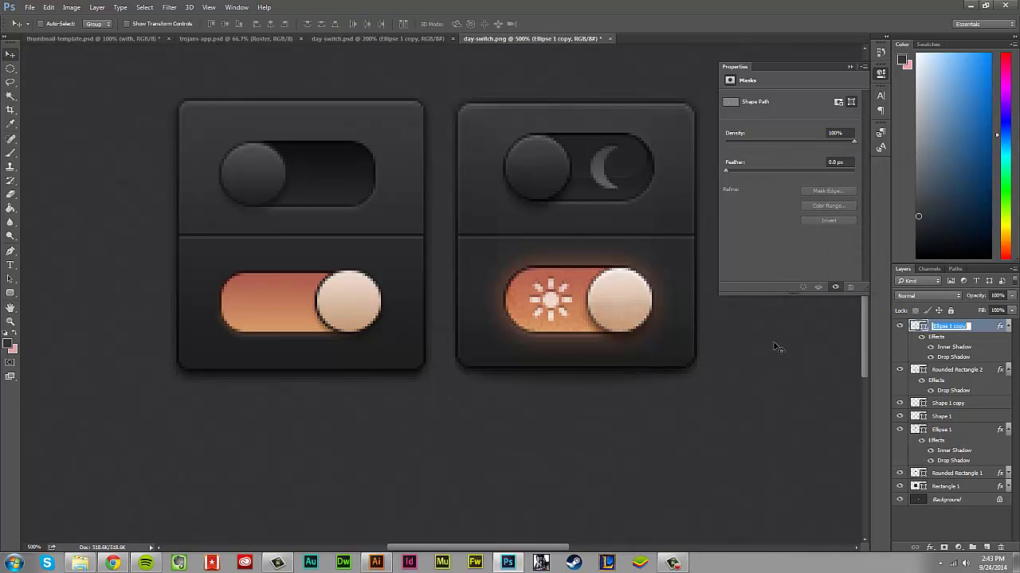
double_click(990, 328)
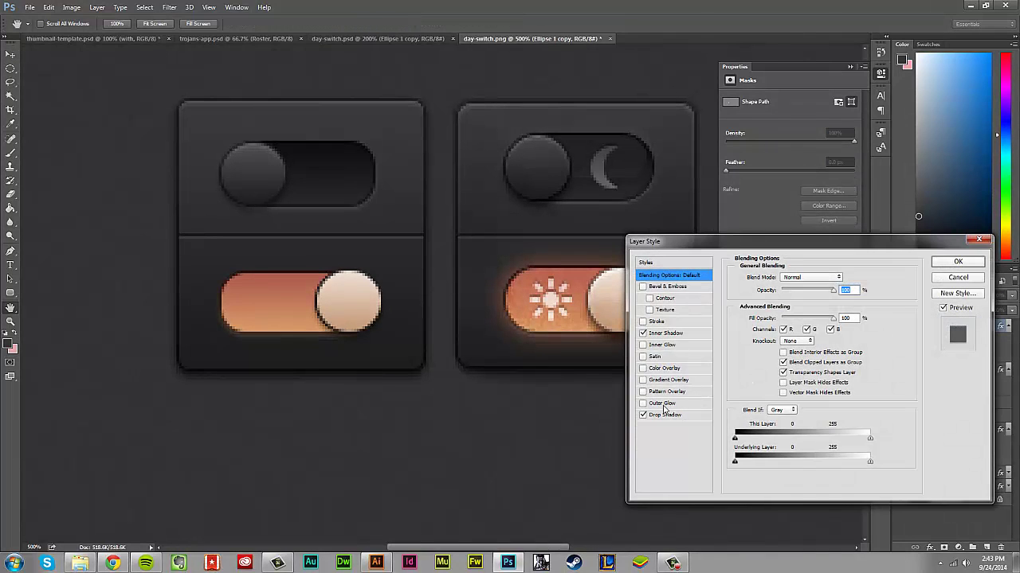
click(666, 333)
double_click(850, 291)
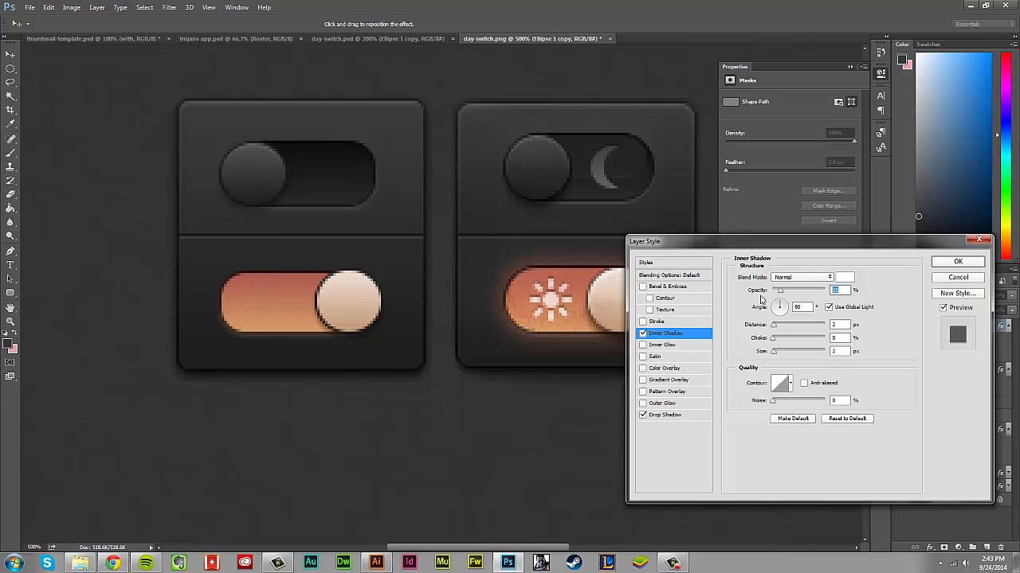
text(100)
key(Tab)
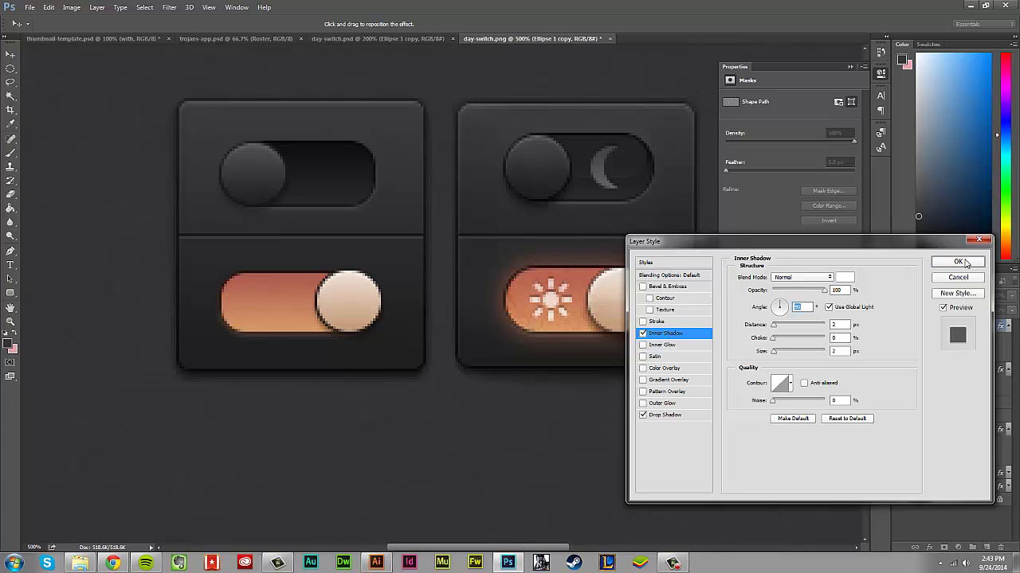
click(958, 262)
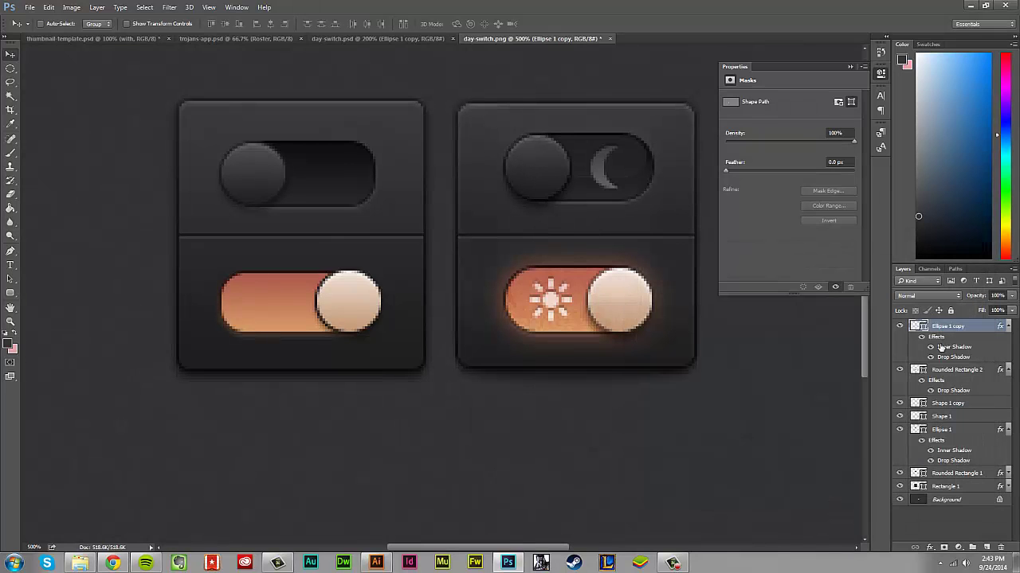
Open and dismiss the knob copy's gradient fill, layer menu and layer styles without changes.
double_click(920, 328)
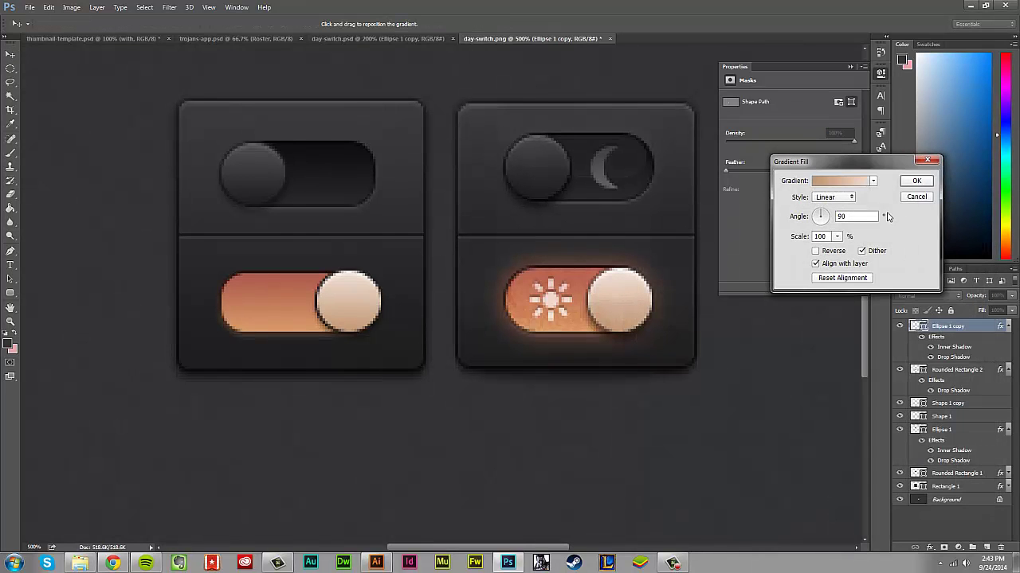
key(Escape)
right_click(955, 329)
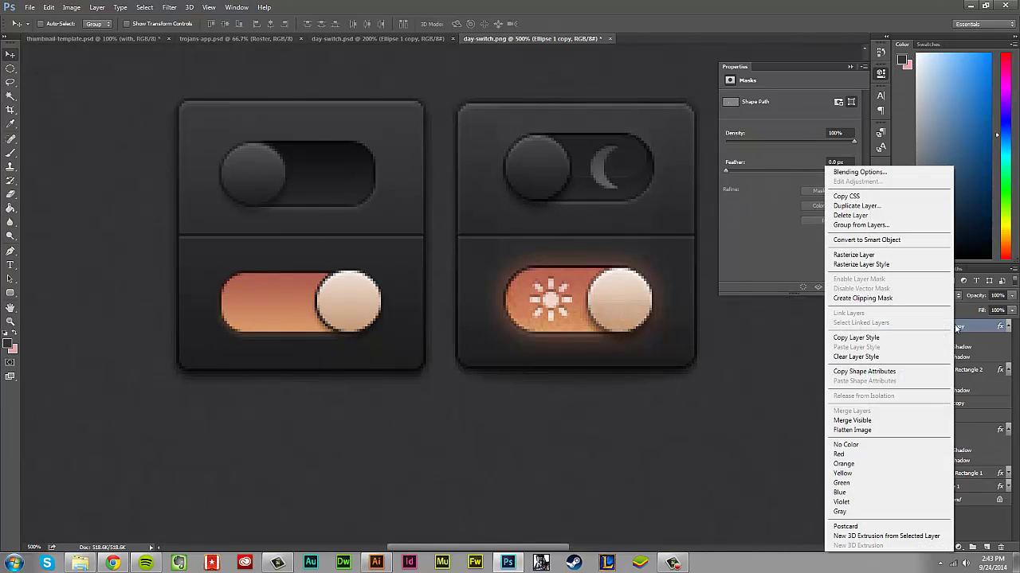
key(Escape)
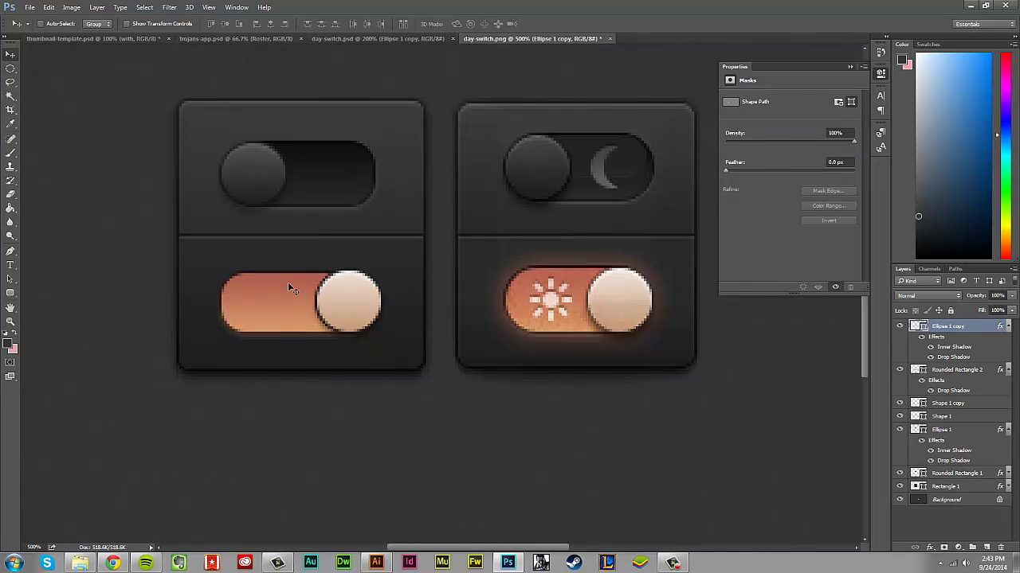
double_click(986, 328)
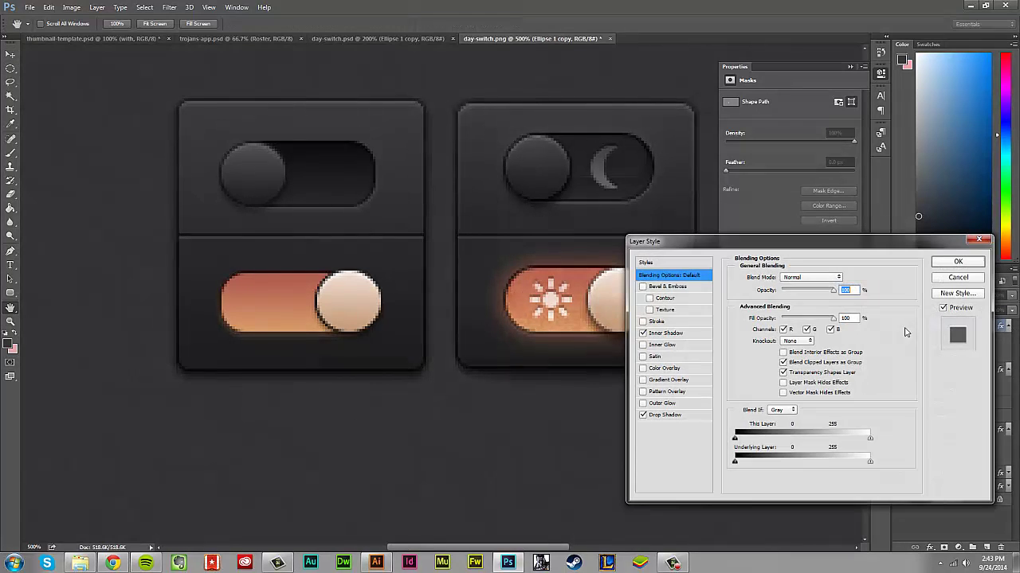
click(955, 279)
Confirm the knob copy's gradient fill as Linear at 90°.
double_click(917, 327)
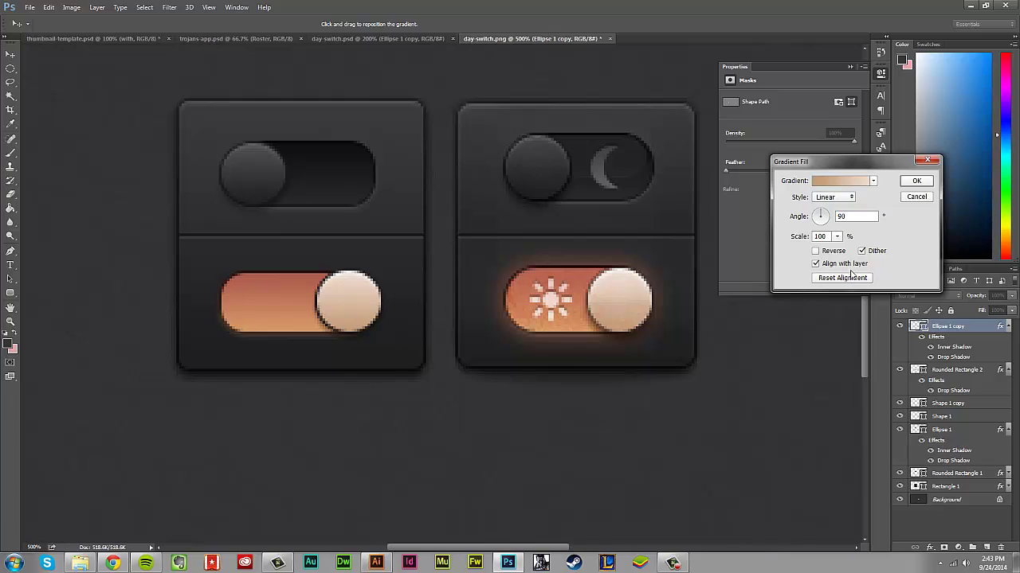
click(850, 196)
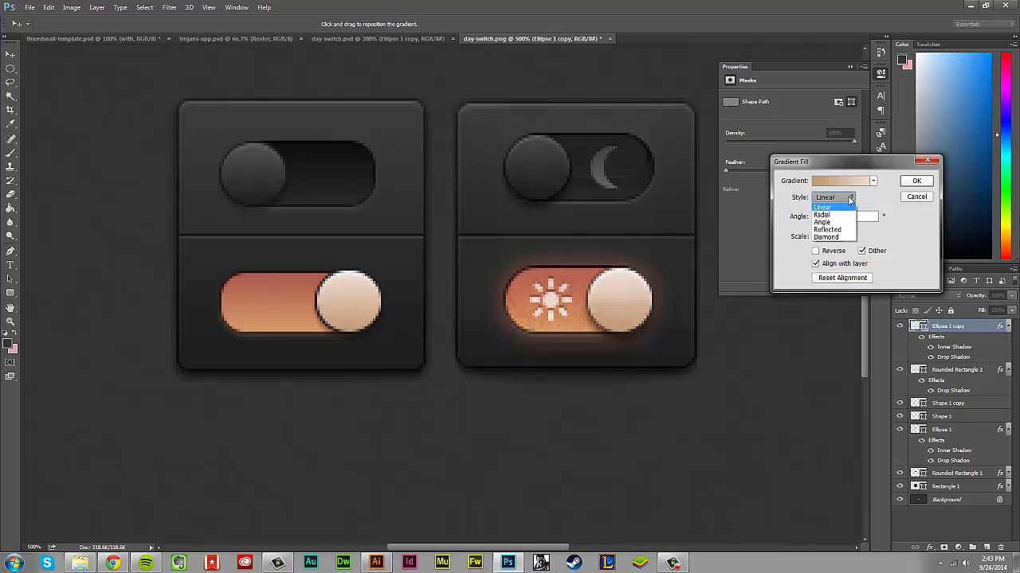
click(872, 196)
click(915, 180)
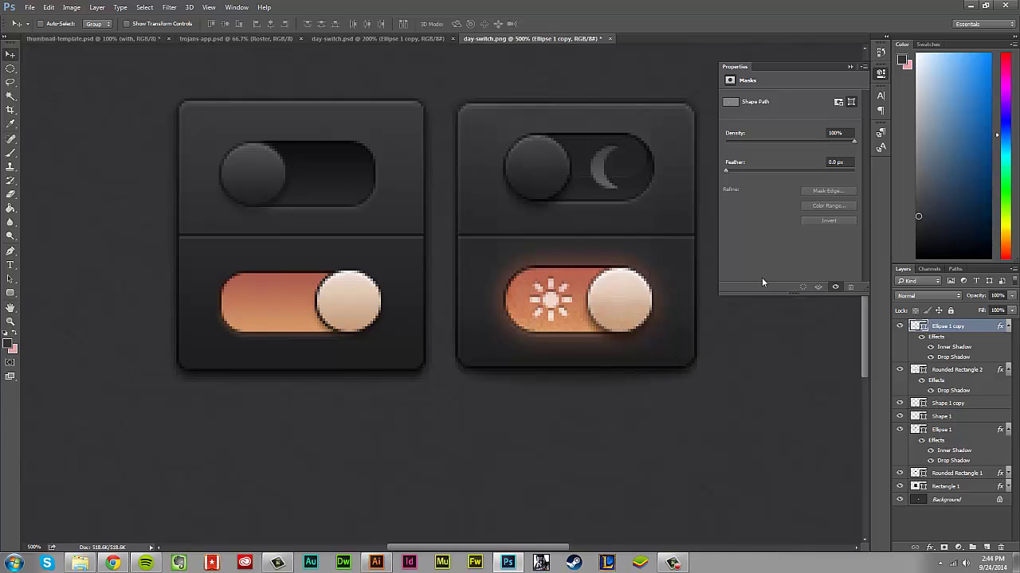
Toggle the left orange pill's visibility to check it, then select its Rounded Rectangle 2 layer.
click(899, 370)
click(899, 370)
click(944, 371)
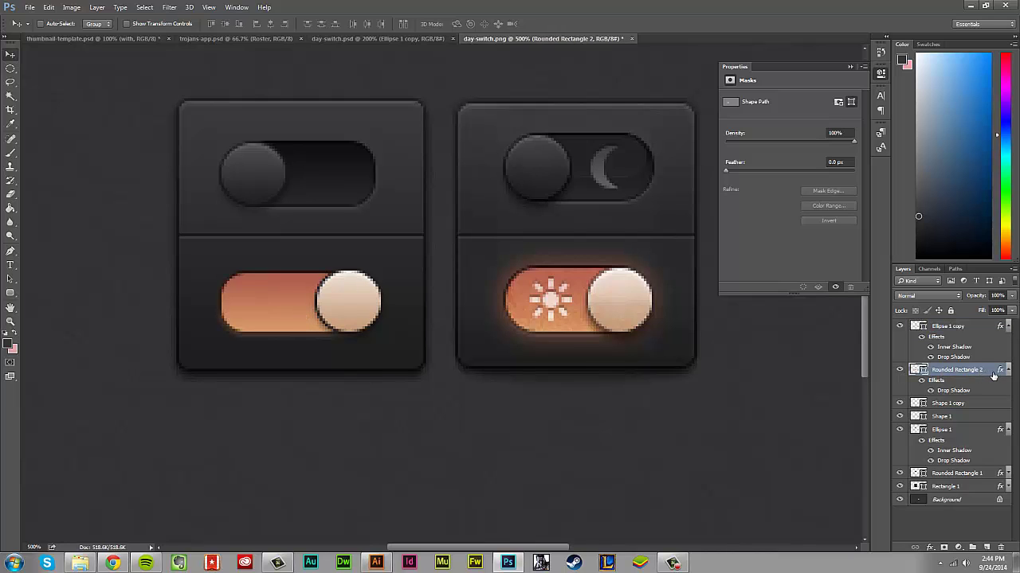
Enable an outer glow on the pill using orange sampled from the pill itself.
double_click(993, 375)
click(642, 403)
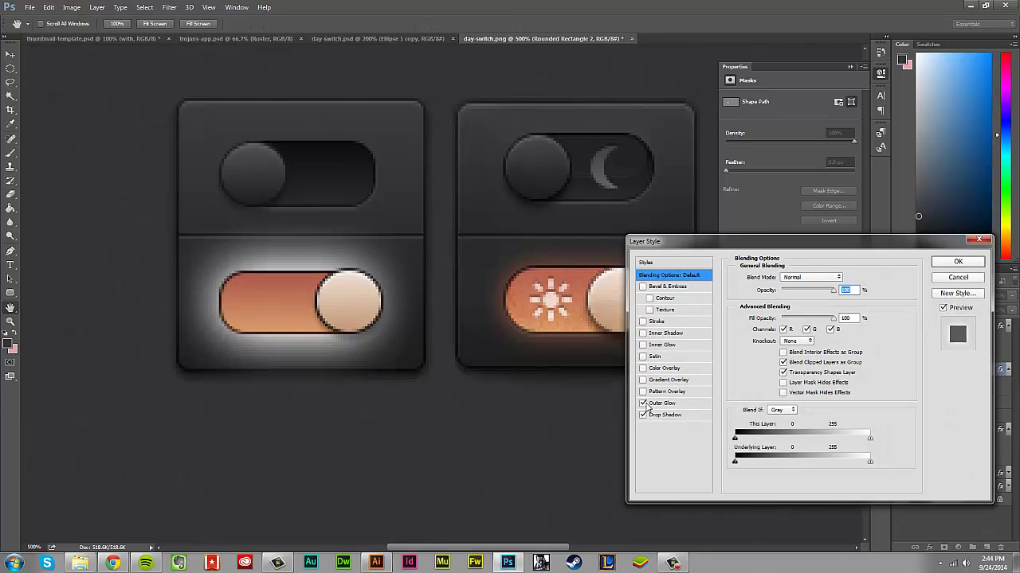
click(666, 404)
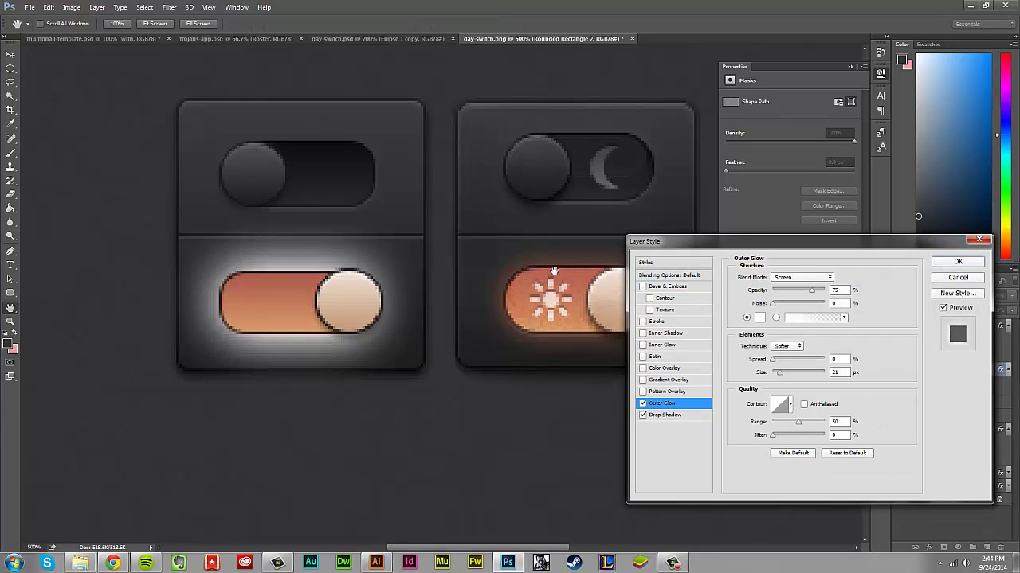
click(759, 317)
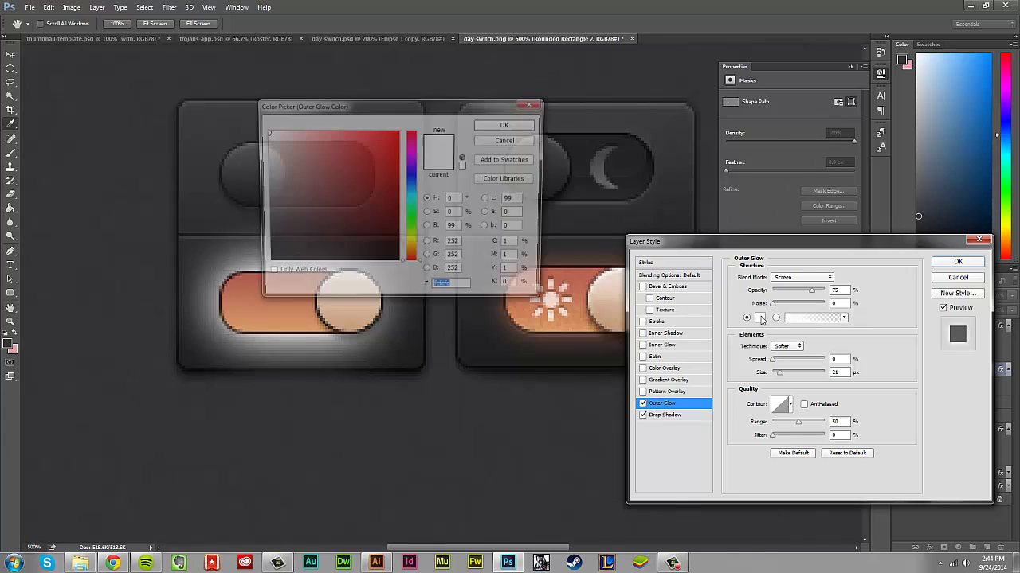
click(580, 321)
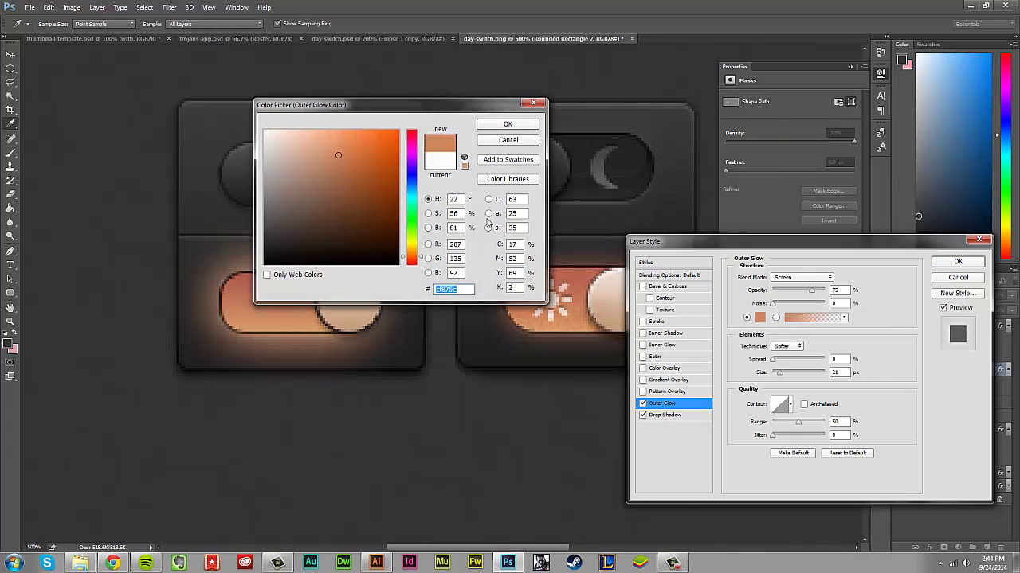
click(507, 124)
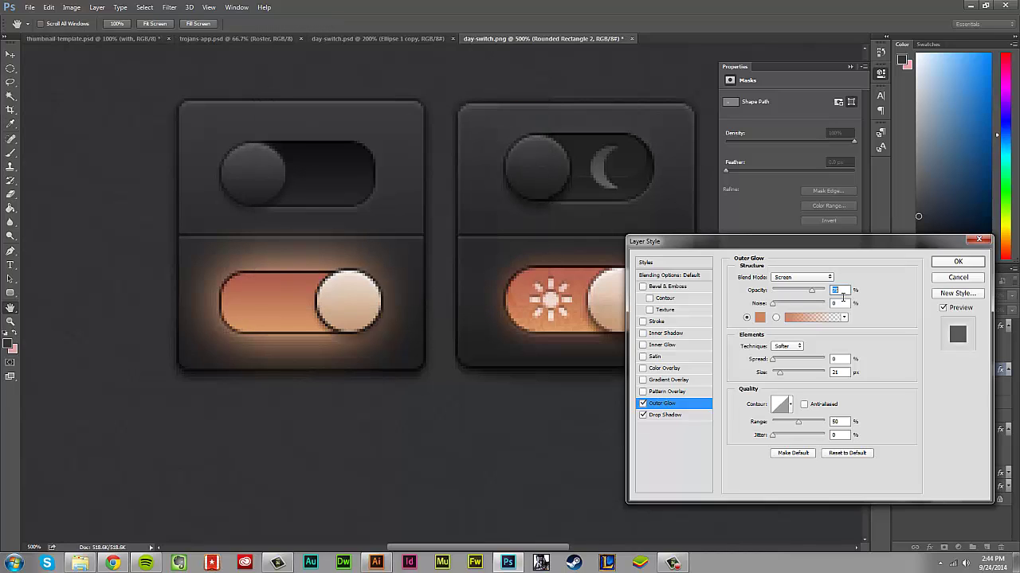
Set the outer glow opacity to 30% and tighten its size slightly.
text(40)
key(BackSpace)
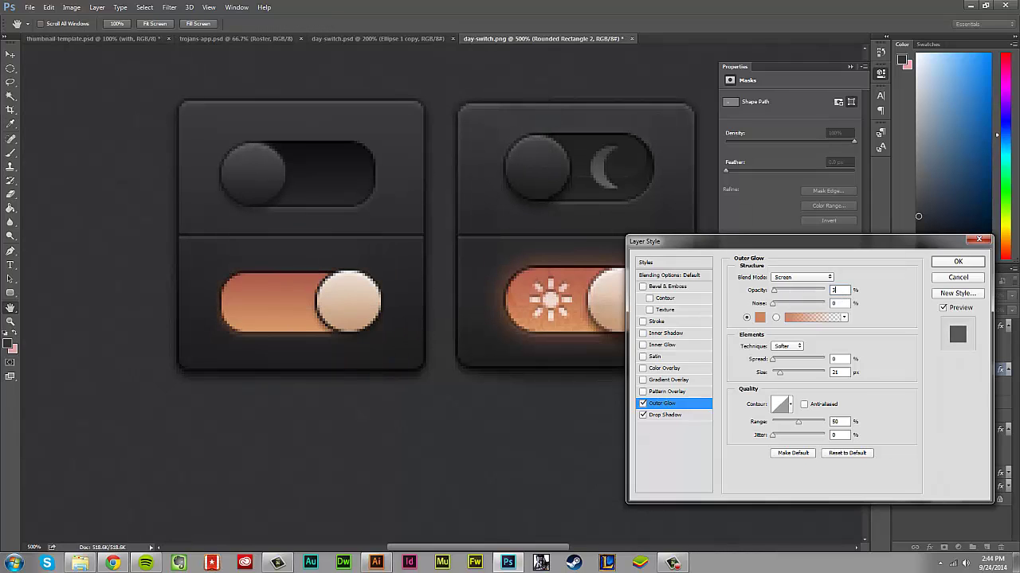
text(30)
key(BackSpace)
key(BackSpace)
text(20)
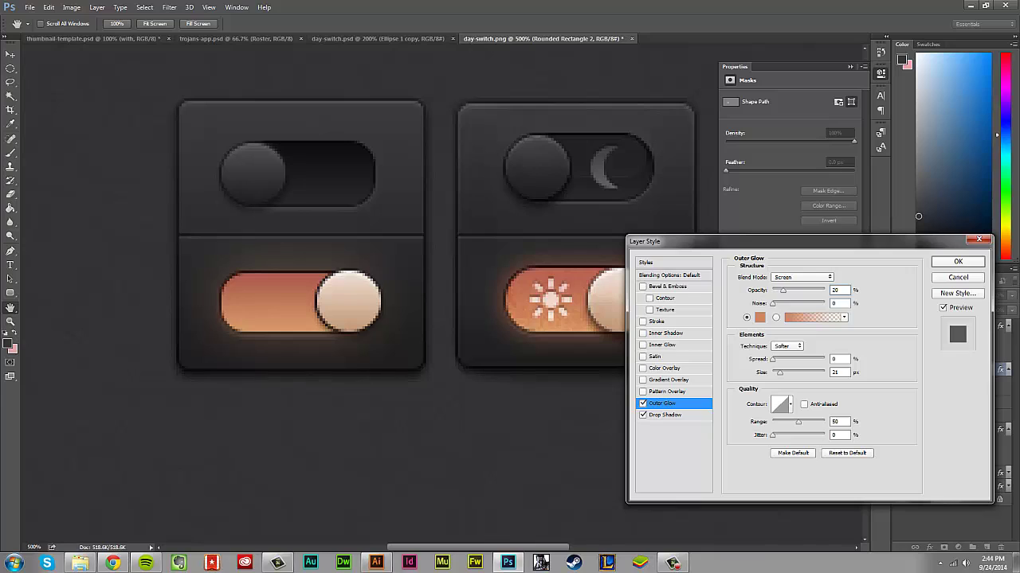
key(BackSpace)
key(BackSpace)
text(30)
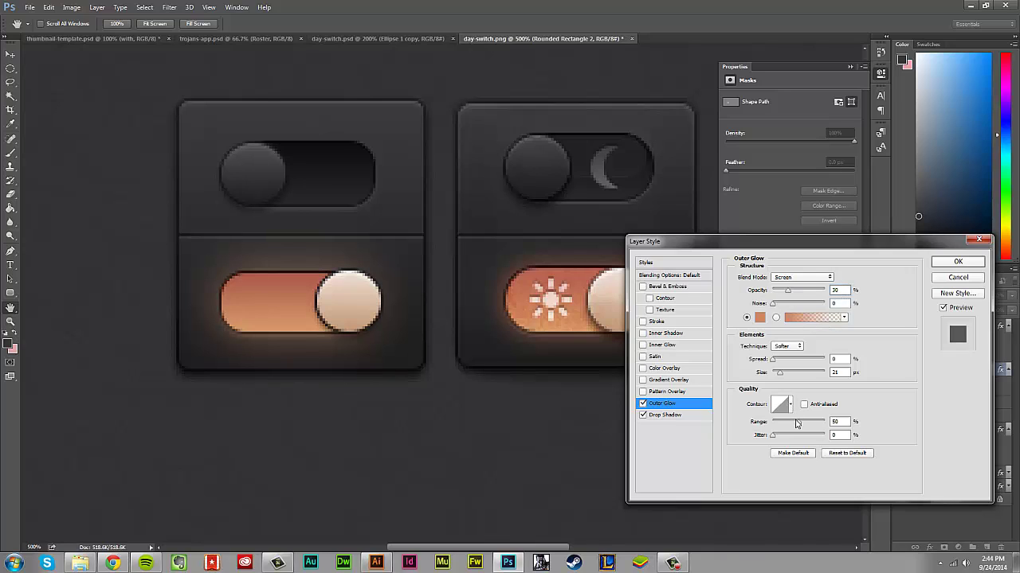
drag(780, 376, 778, 376)
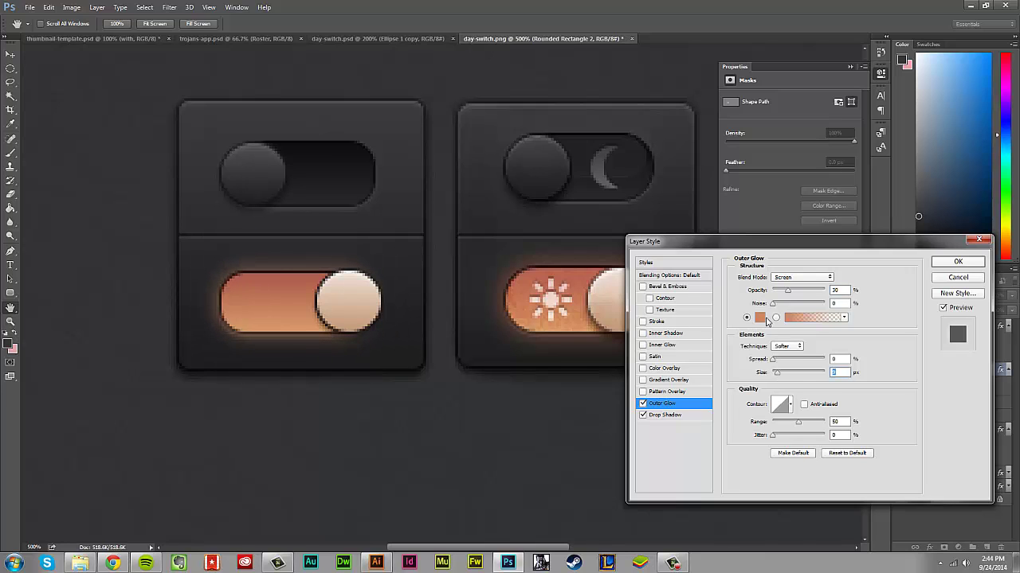
Change the glow to a more saturated orange, enlarge its size slightly, and apply the style.
click(761, 317)
click(354, 154)
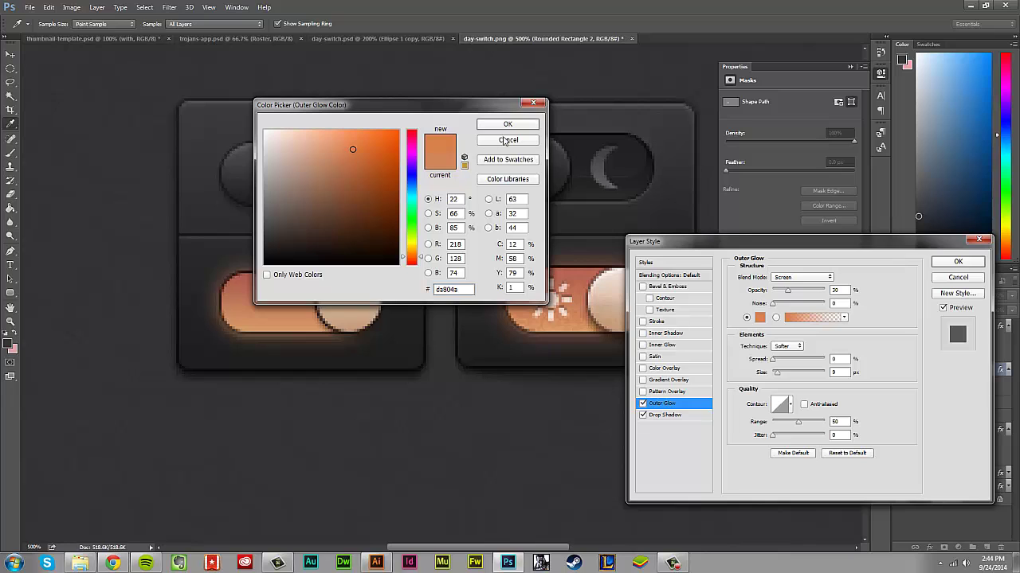
click(507, 125)
click(759, 317)
click(359, 147)
click(486, 128)
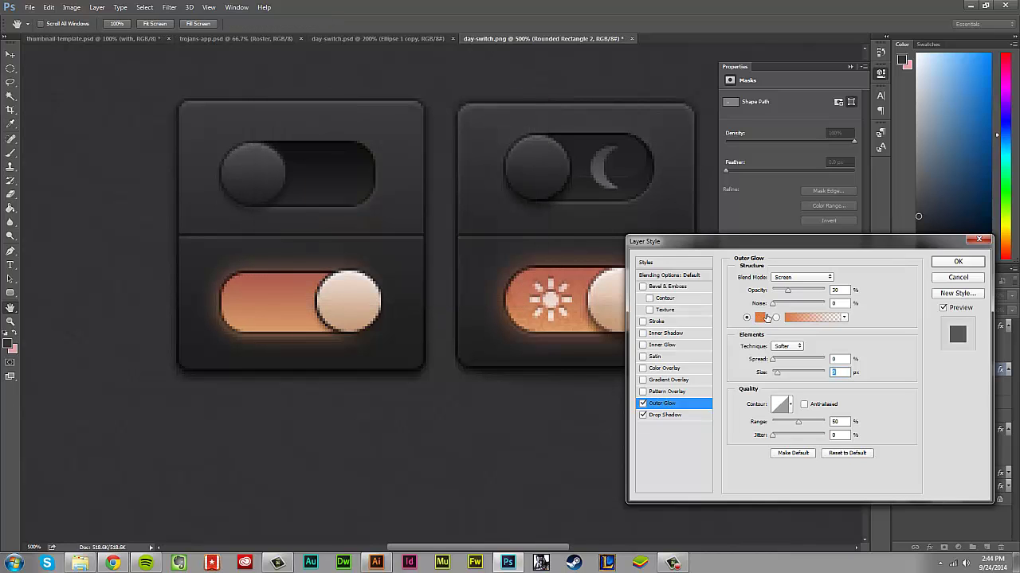
click(778, 374)
drag(778, 376, 780, 377)
click(981, 265)
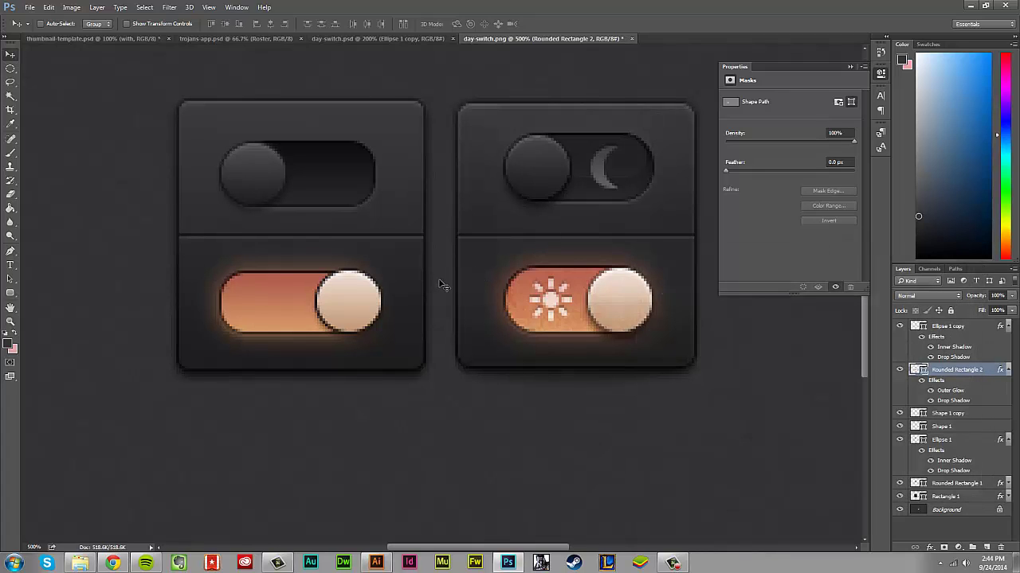
Zoom out to 100%, close the floating masks Properties panel, and select the Move tool.
scroll(438, 285, down, 1)
scroll(438, 285, down, 1)
scroll(435, 285, down, 1)
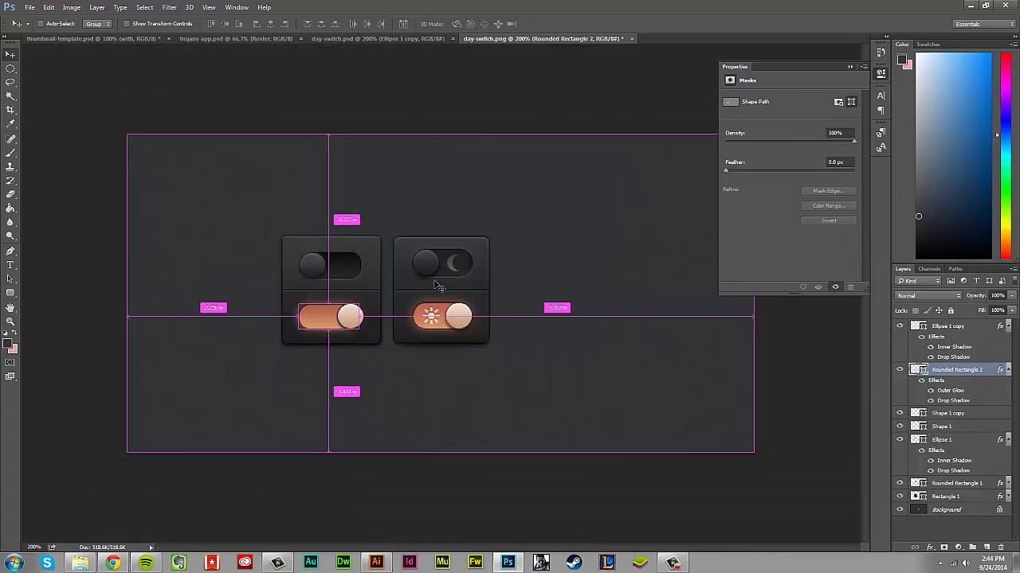
scroll(434, 285, down, 1)
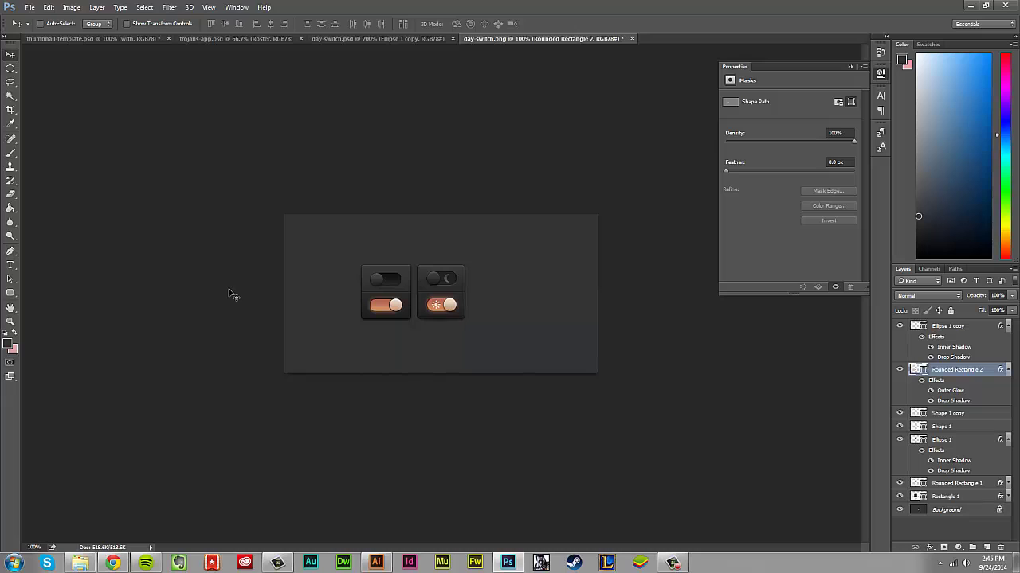
click(850, 67)
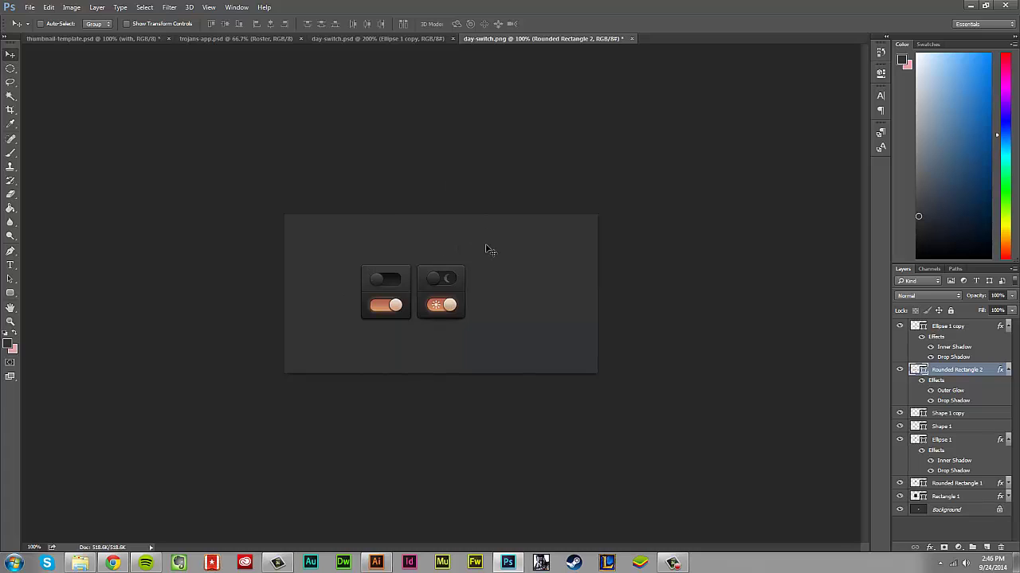
click(12, 54)
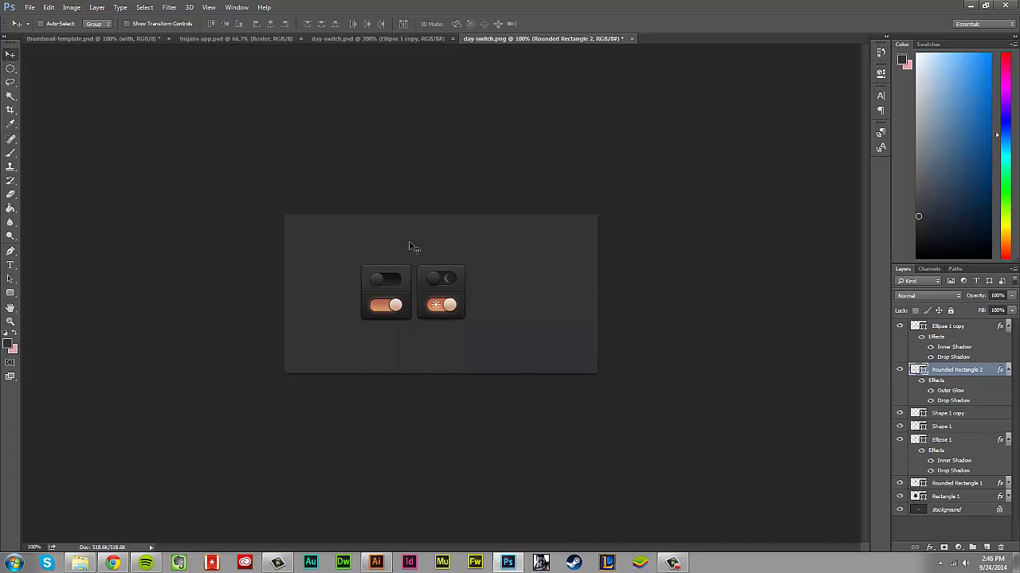